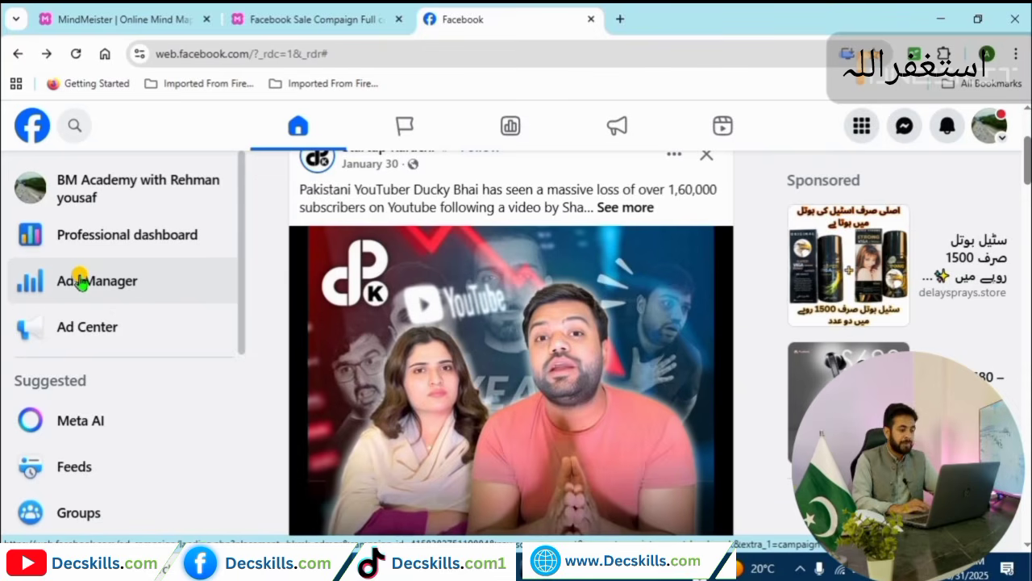
Go to Ads Manager from the Facebook menu grid.
left_click(861, 127)
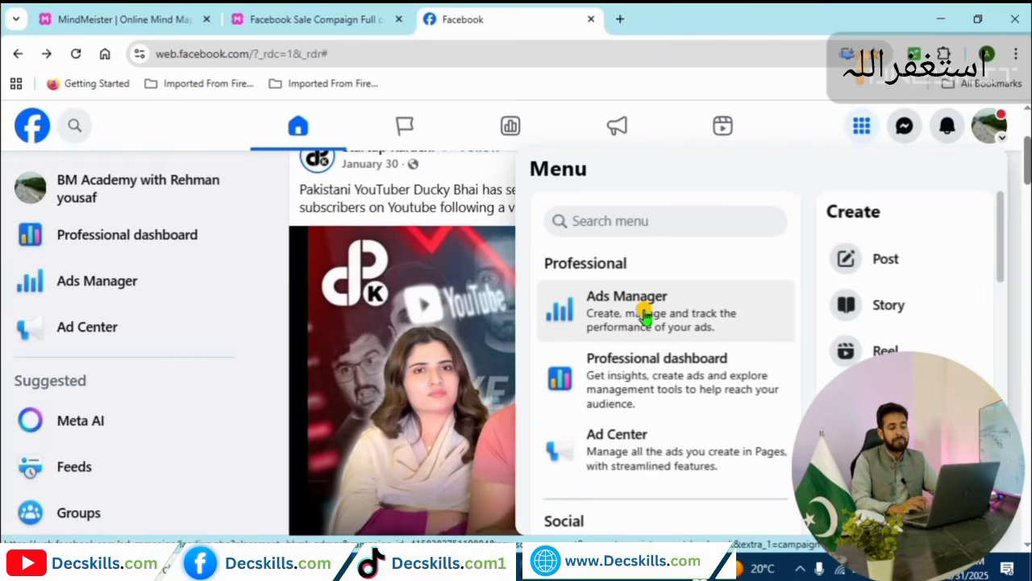
left_click(646, 316)
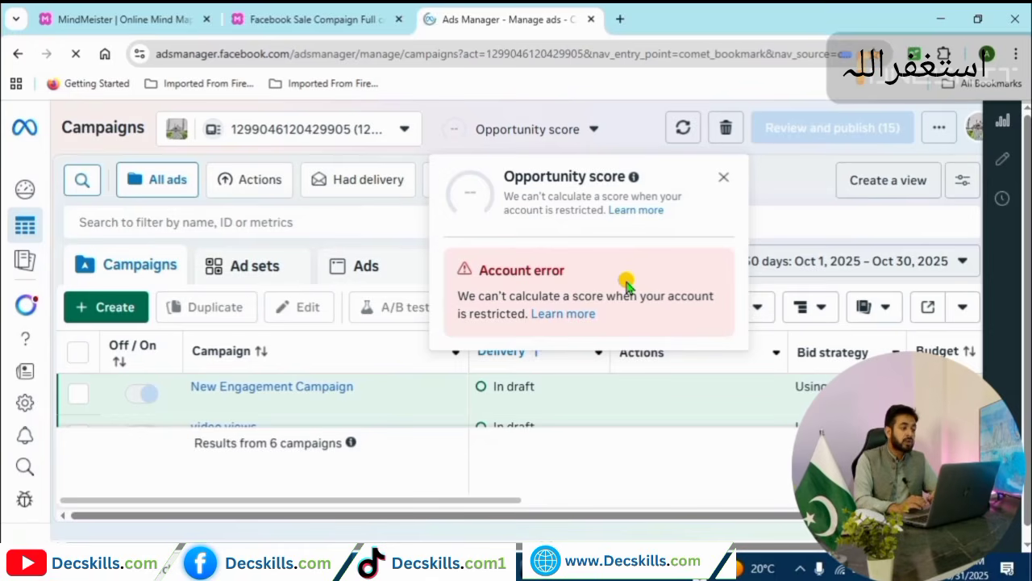
Dismiss the opportunity score notice and start a new campaign to reach the objective list.
left_click(723, 178)
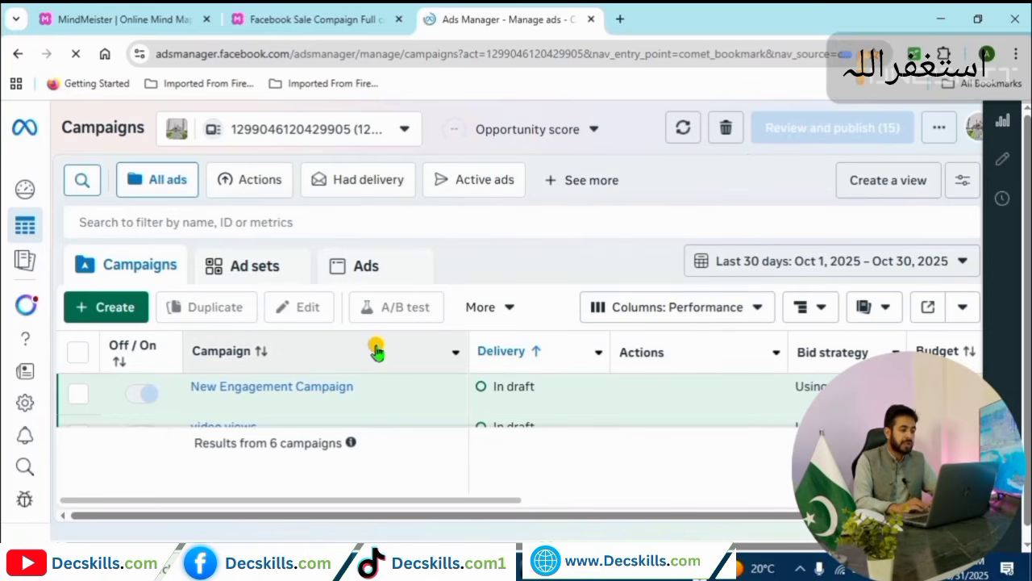
left_click(115, 309)
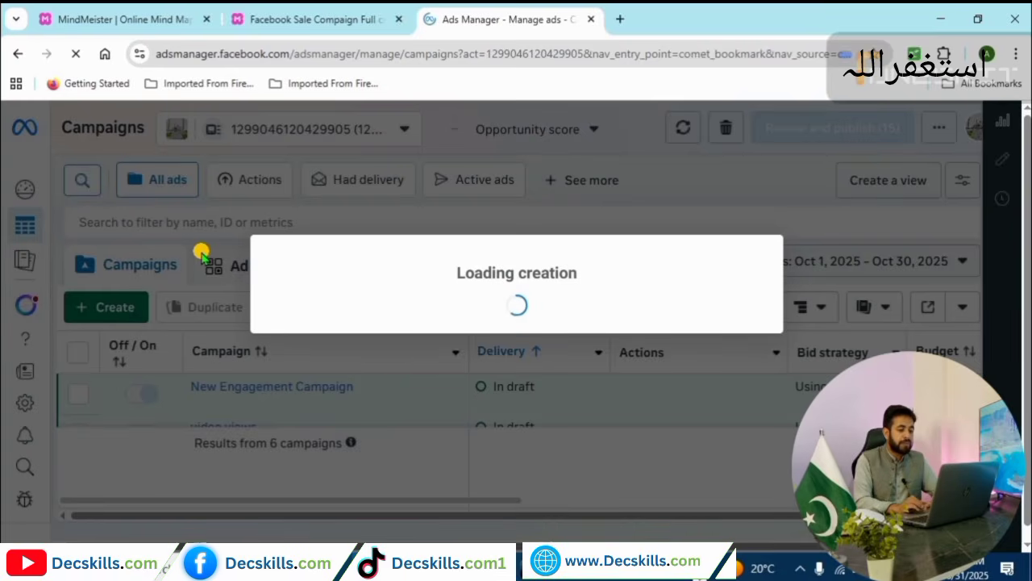
left_click(316, 20)
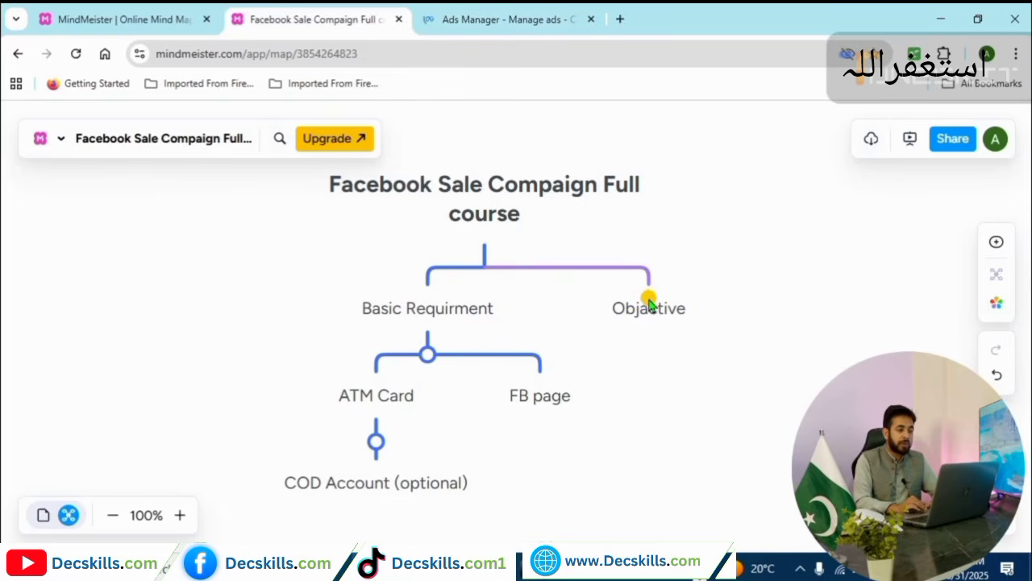
left_click(436, 12)
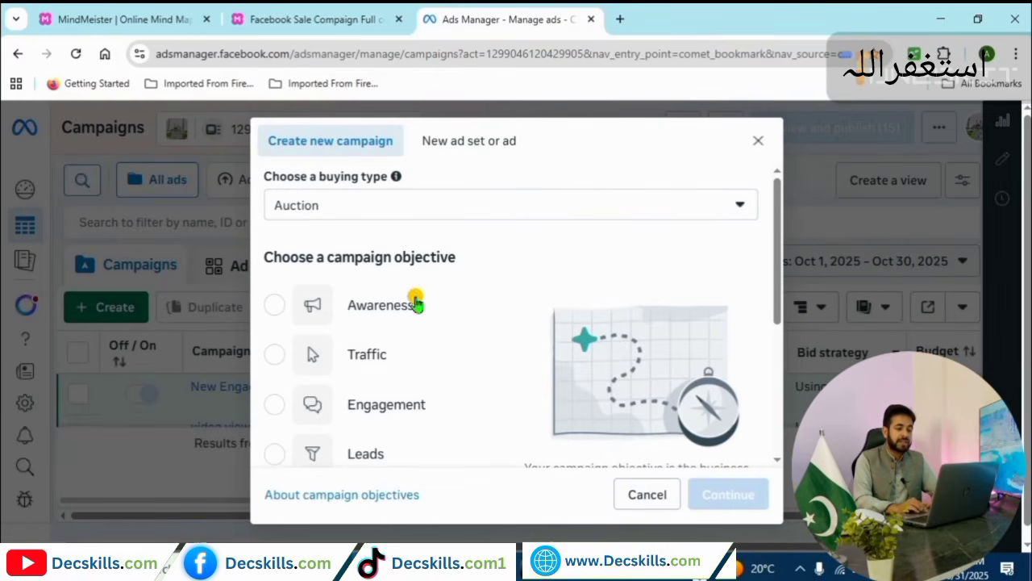
mouse_move(776, 236)
left_mouse_down()
mouse_move(777, 259)
mouse_move(779, 248)
left_mouse_up()
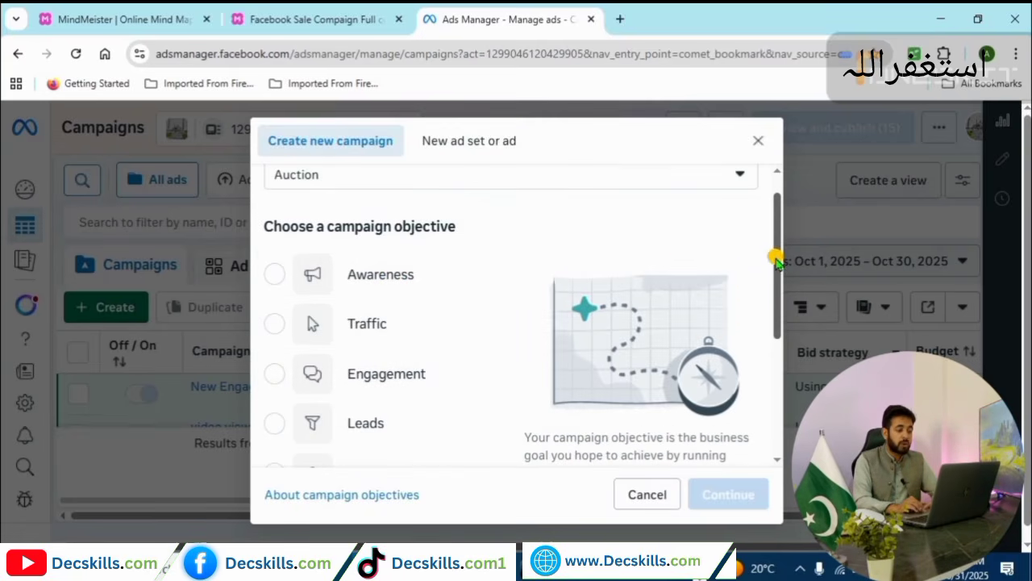
left_click_drag(779, 261, 782, 307)
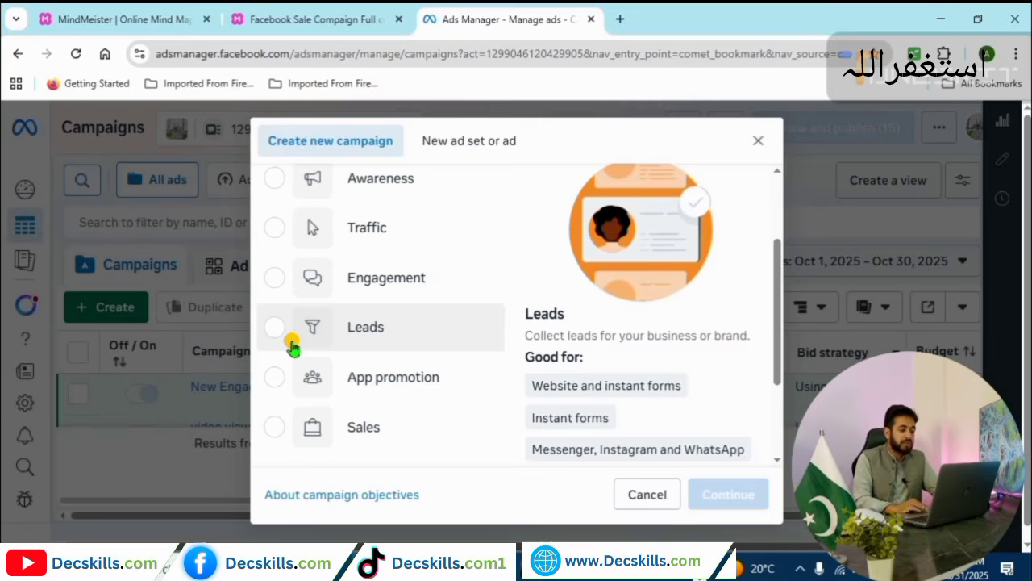
Pick Sales, finding people likely to purchase, as the campaign objective.
left_click(275, 426)
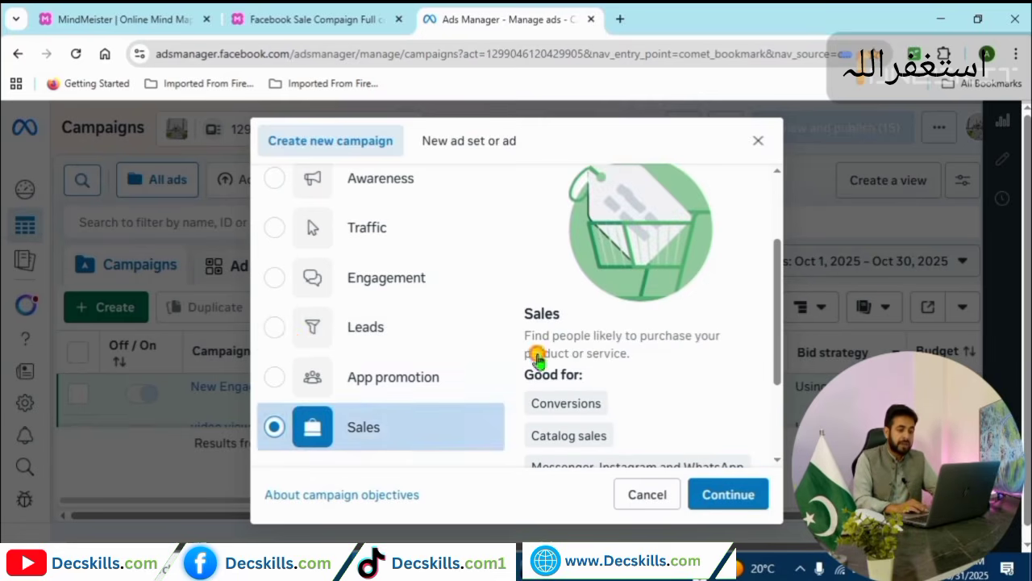
scroll(778, 278, "down", 2)
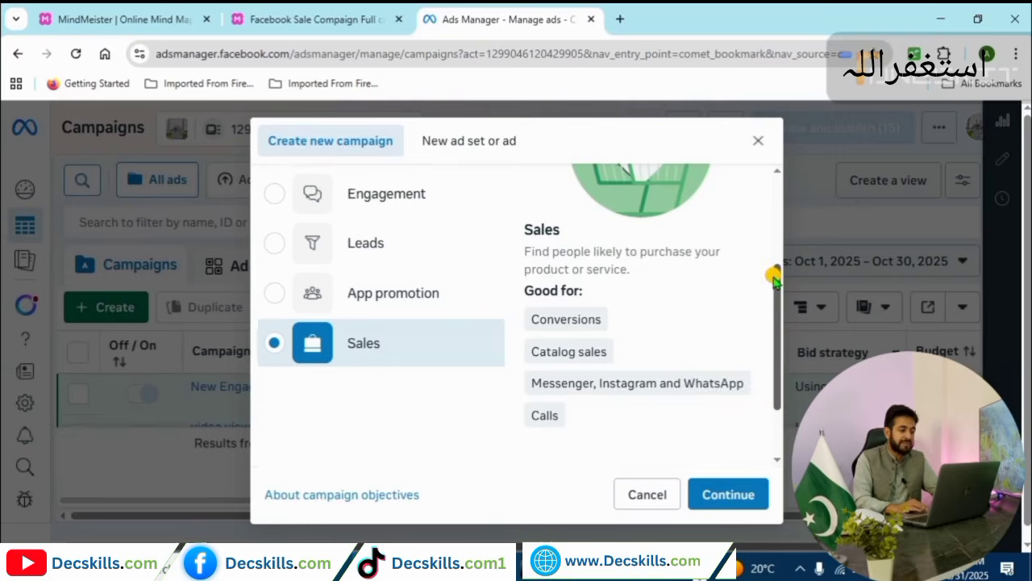
left_click_drag(774, 276, 772, 208)
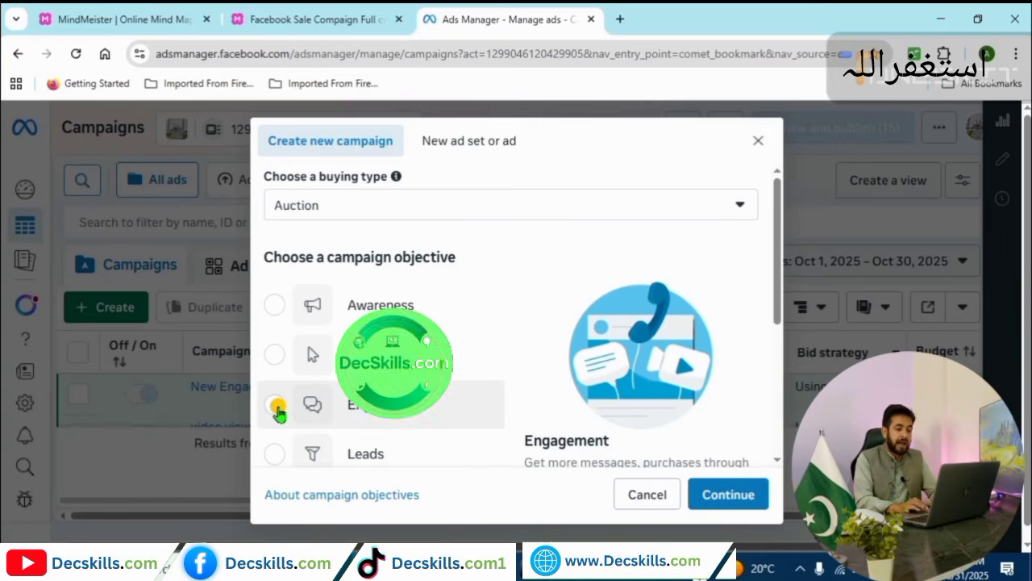
left_click_drag(782, 292, 778, 365)
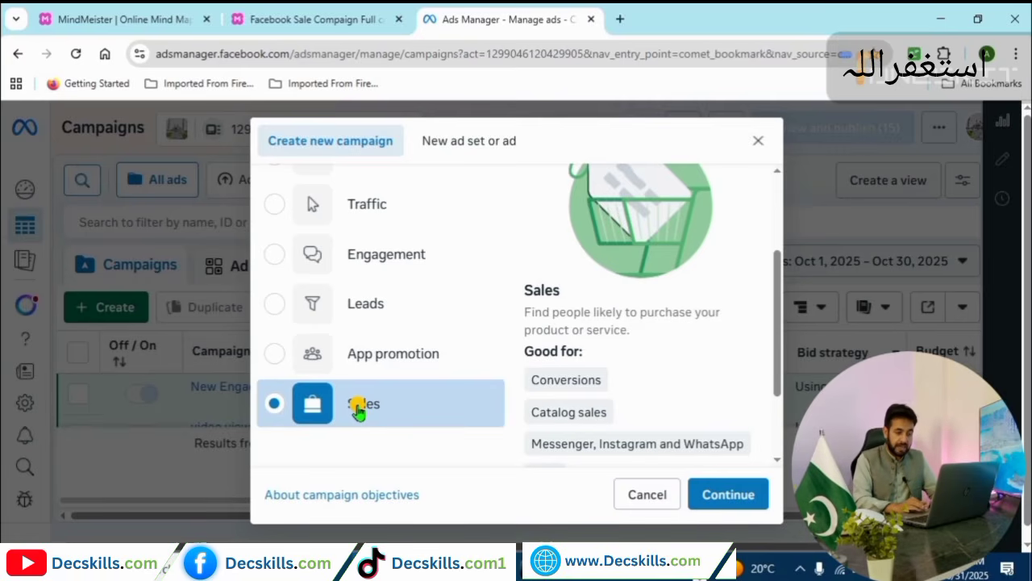
Continue with Sales to open the New Sales Campaign draft editor.
left_click(720, 494)
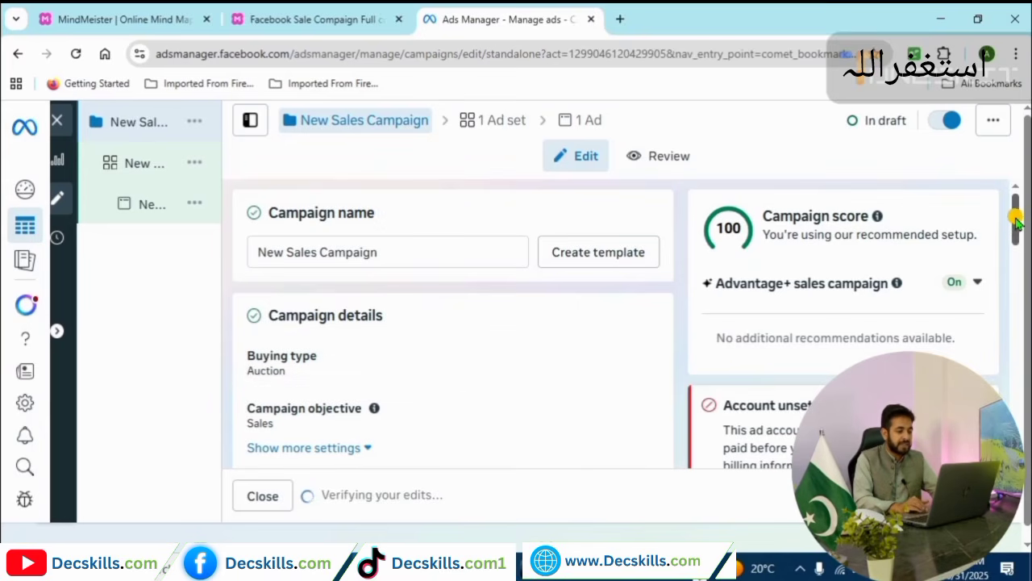
Set the budget strategy to Ad set budget, then return to the campaign details.
scroll(1016, 222, "down", 3)
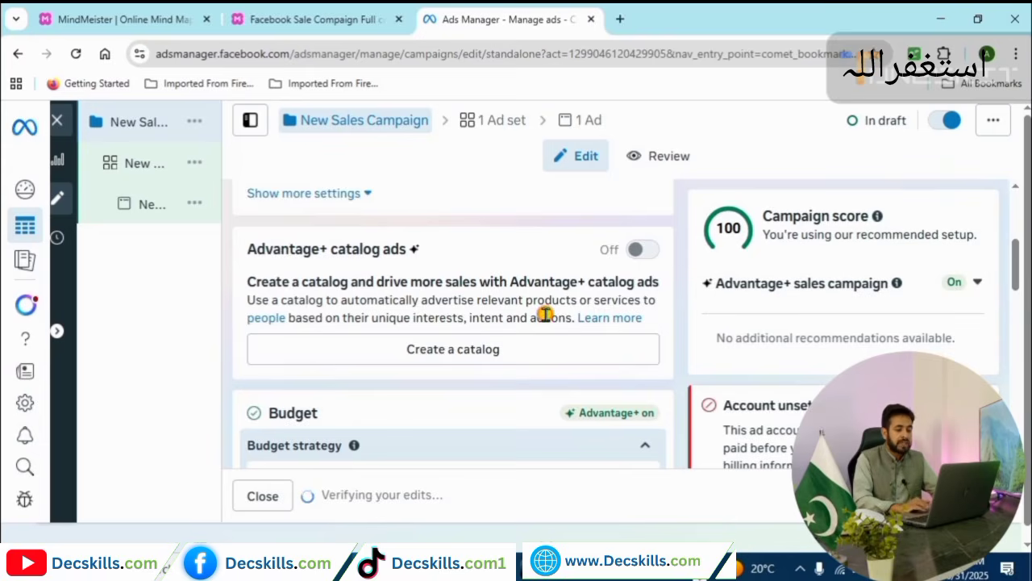
scroll(545, 314, "down", 2)
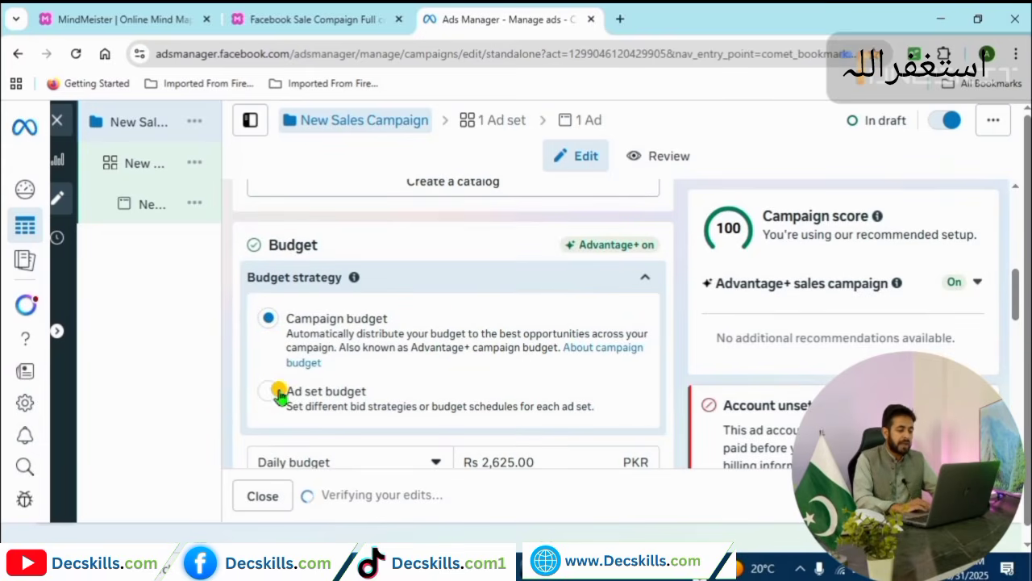
left_click(277, 393)
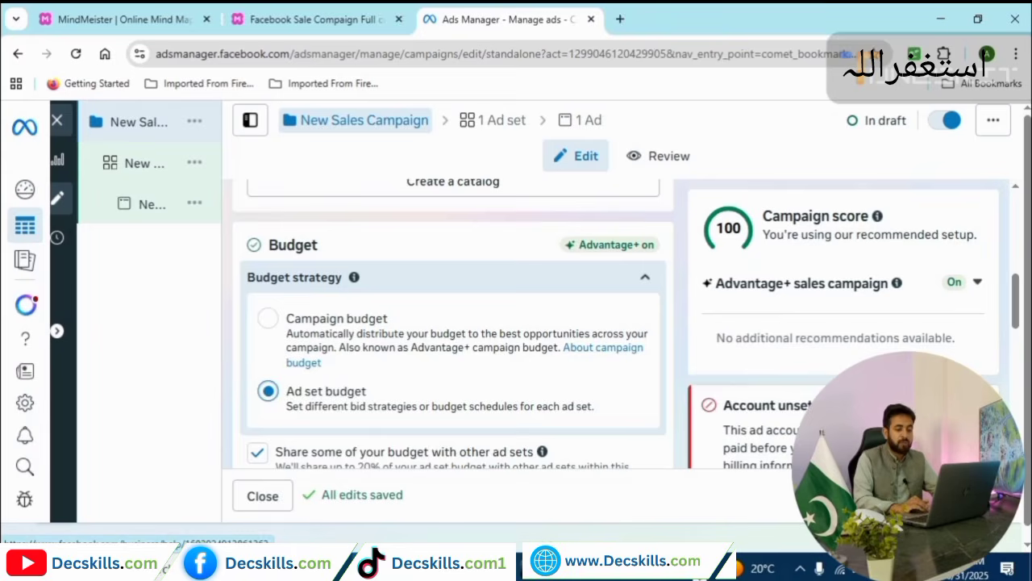
left_click(363, 120)
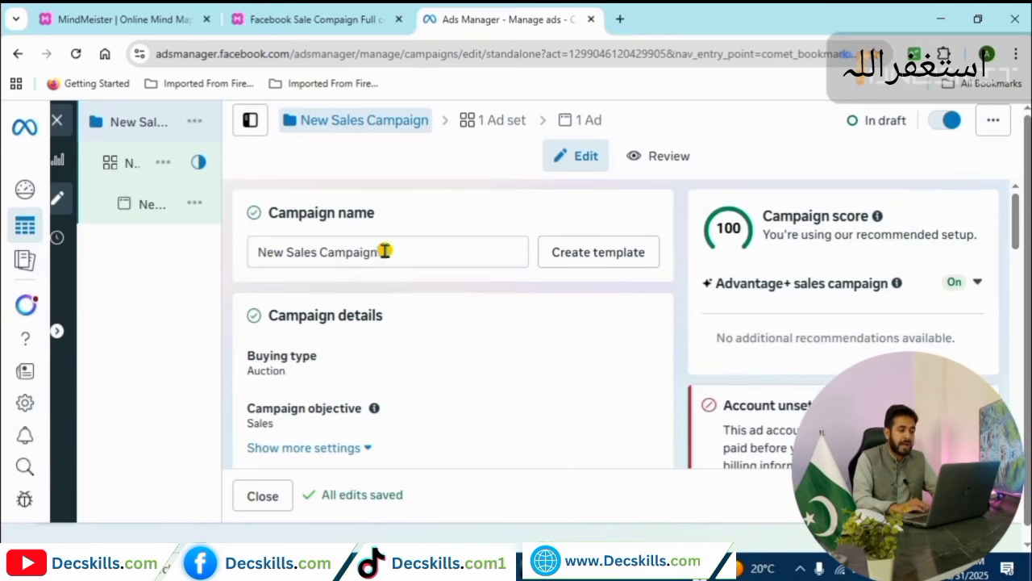
Replace the campaign name New Sales Campaign with 'shoes sale'.
left_click_drag(386, 251, 260, 248)
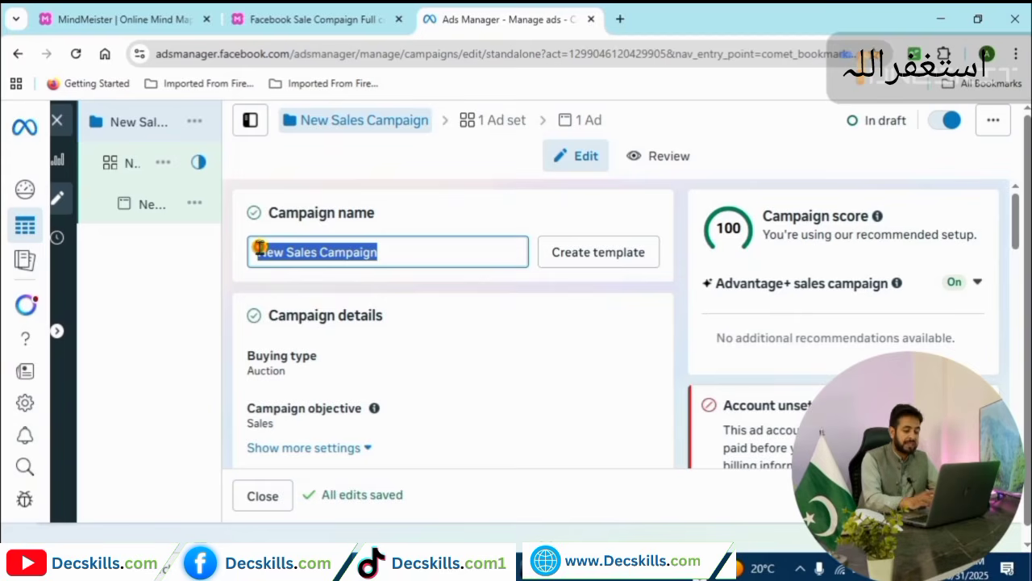
type("sh")
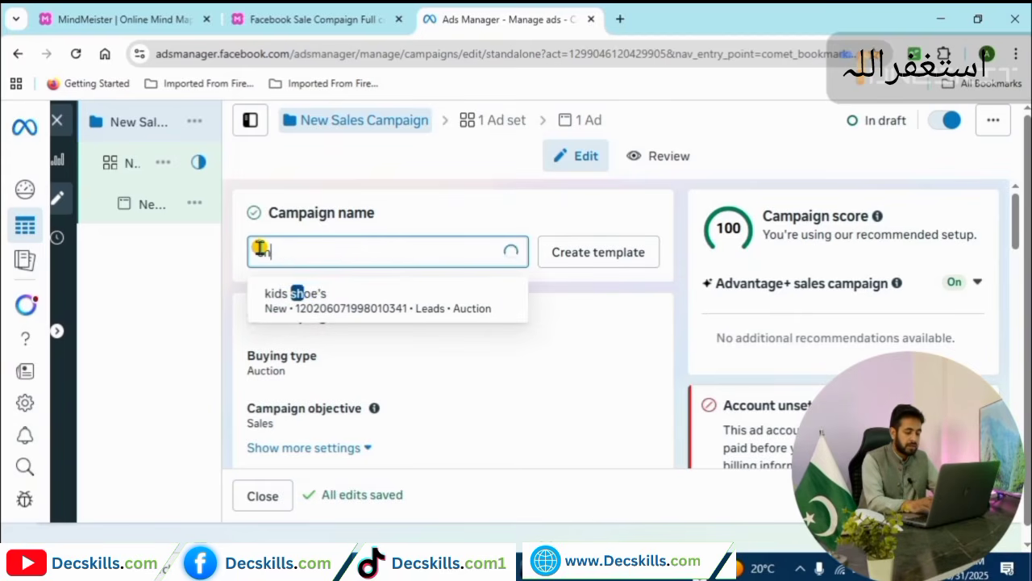
type("oes sale")
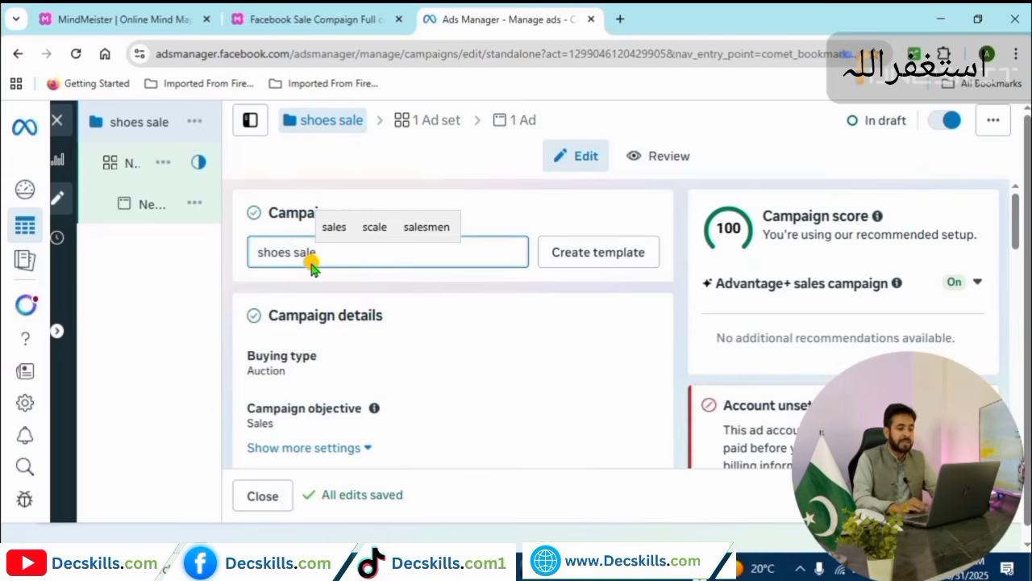
Rename the ad set to 'shoes nale' and bring up its Conversion location options.
left_click(428, 120)
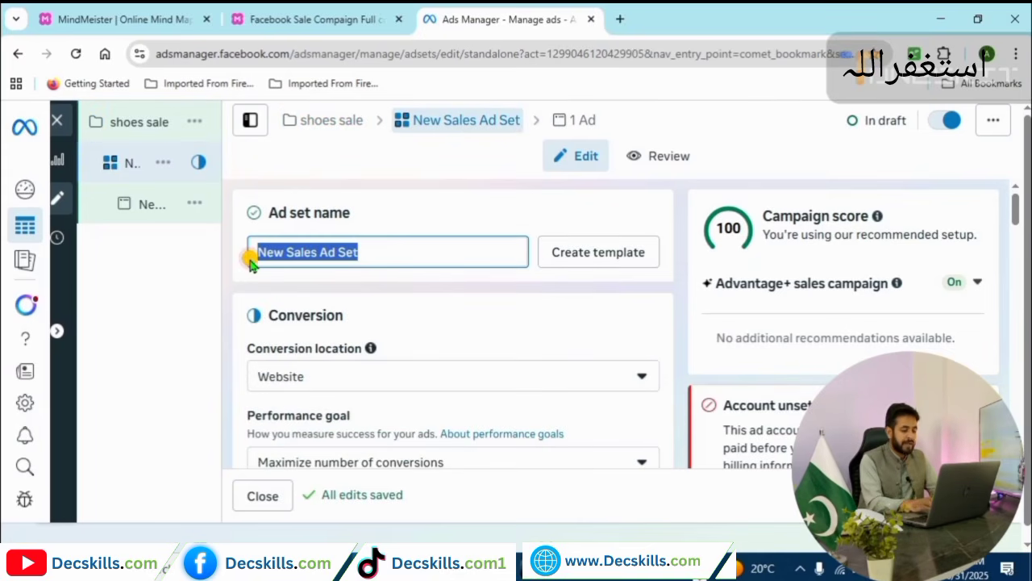
type("shoe")
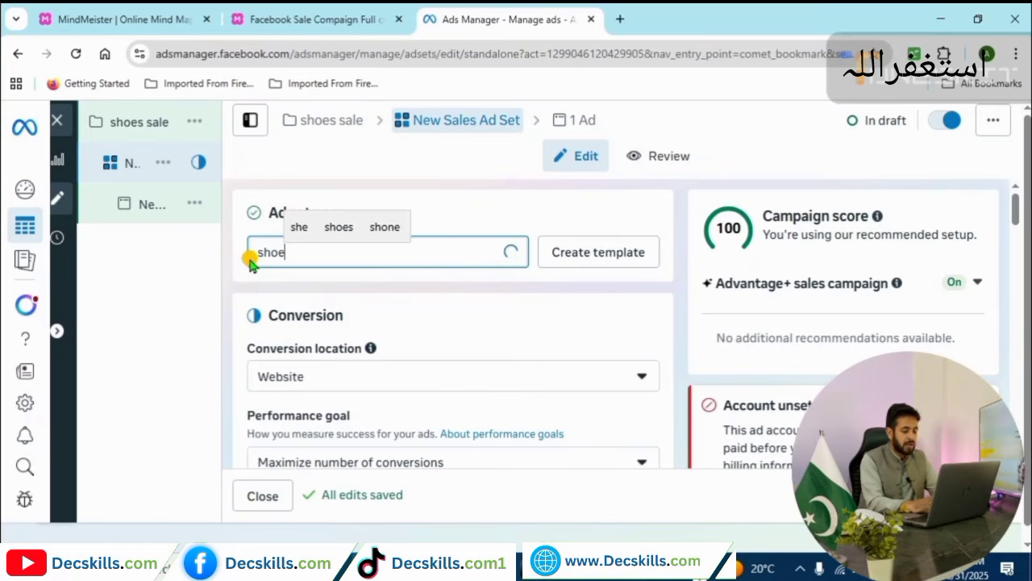
type("s nale")
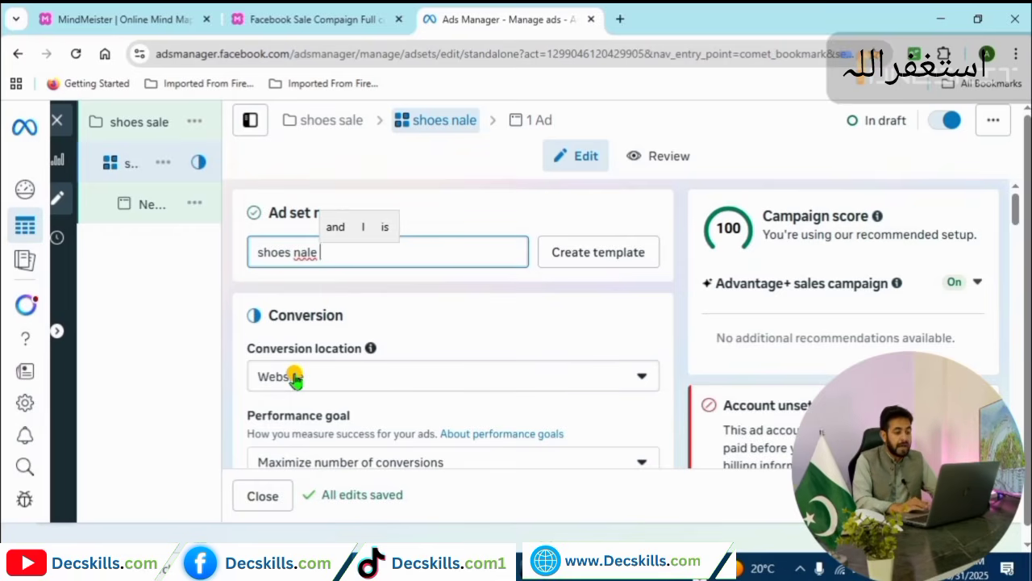
left_click(639, 382)
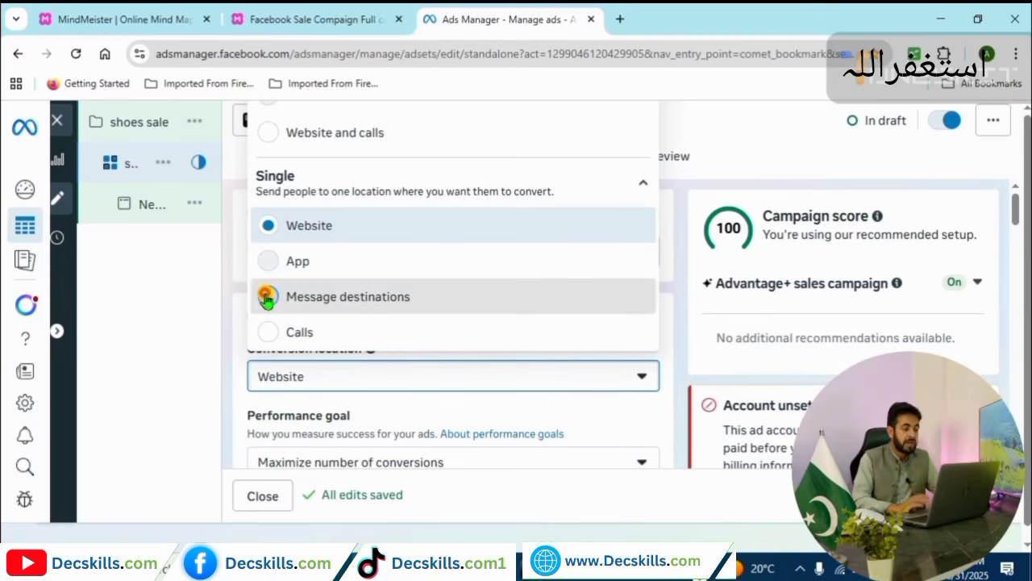
Choose Message destinations as the ad set's conversion location.
left_click(267, 300)
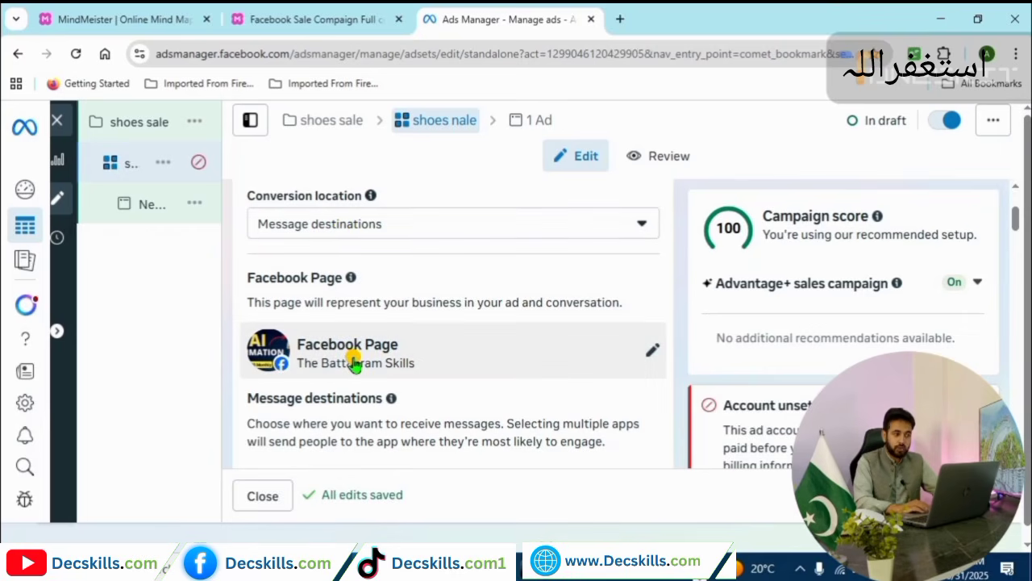
left_click(325, 13)
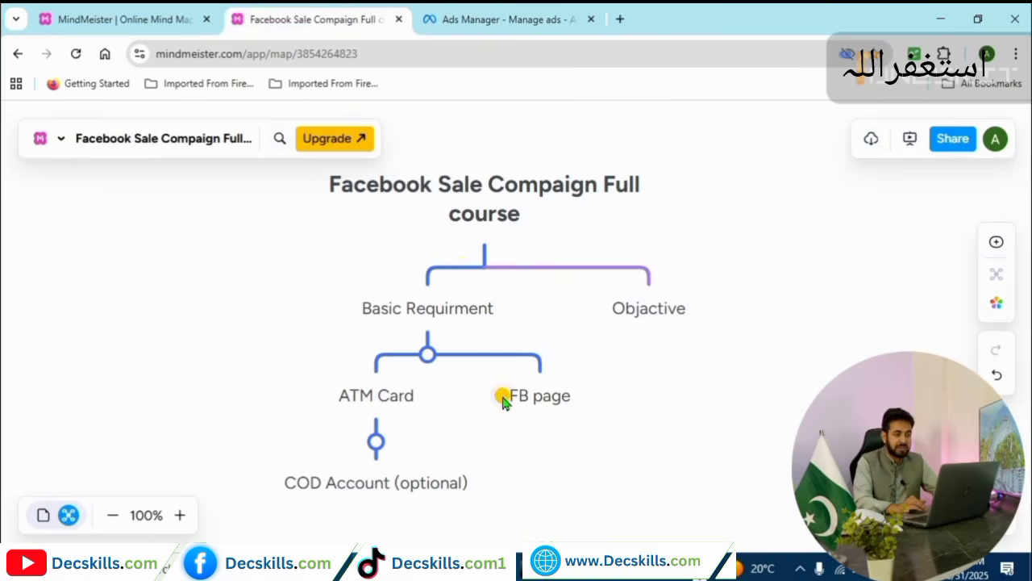
left_click(474, 11)
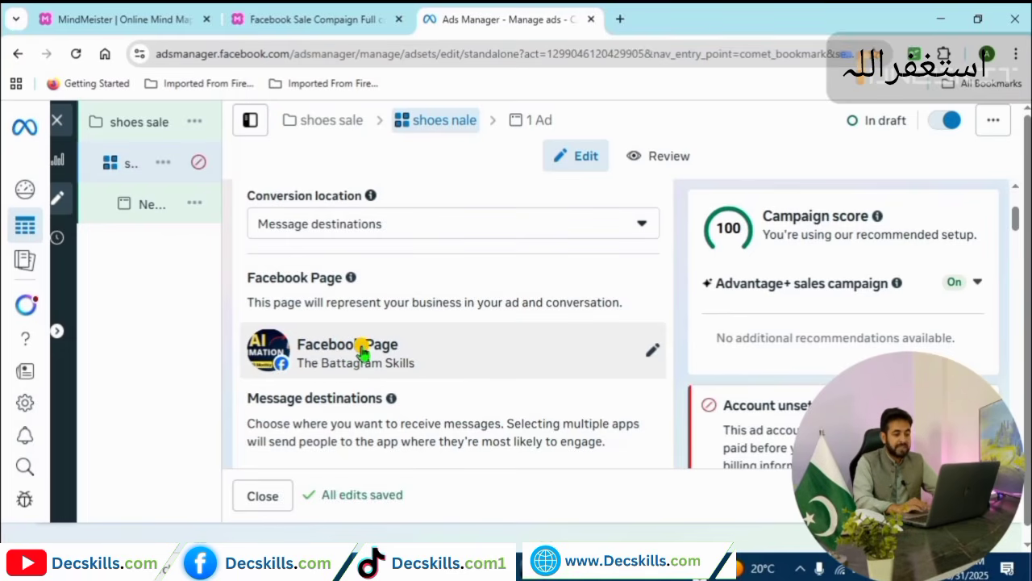
Keep The Battagram Skills as the Facebook Page for the ad set.
left_click(651, 354)
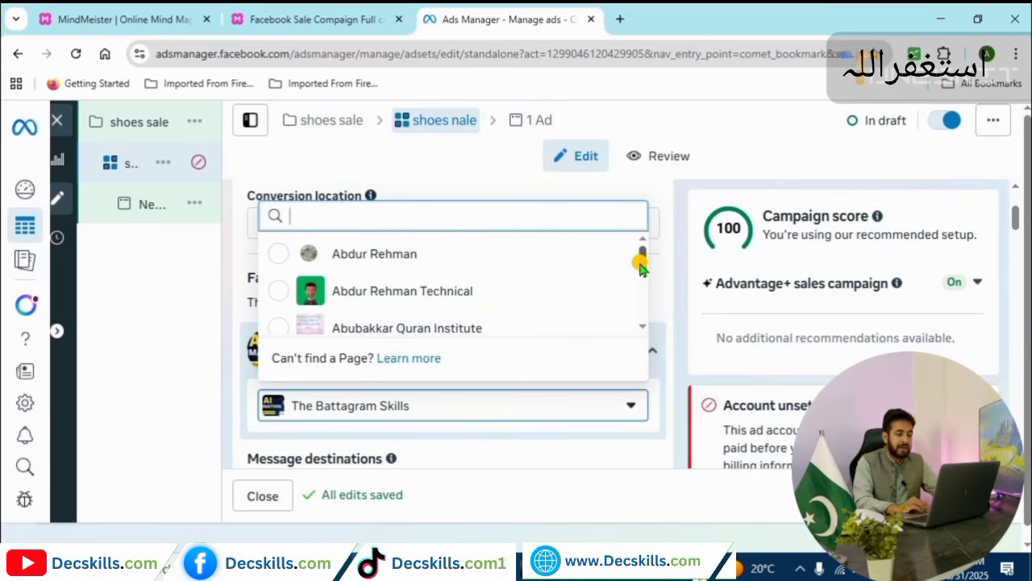
mouse_move(640, 261)
left_mouse_down()
mouse_move(640, 323)
mouse_move(645, 242)
left_mouse_up()
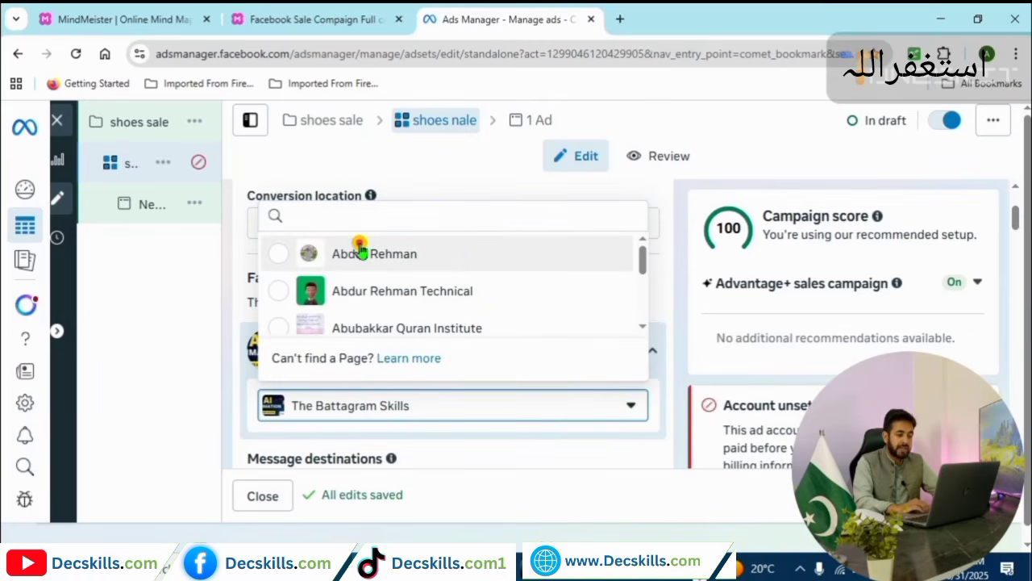
left_click(604, 405)
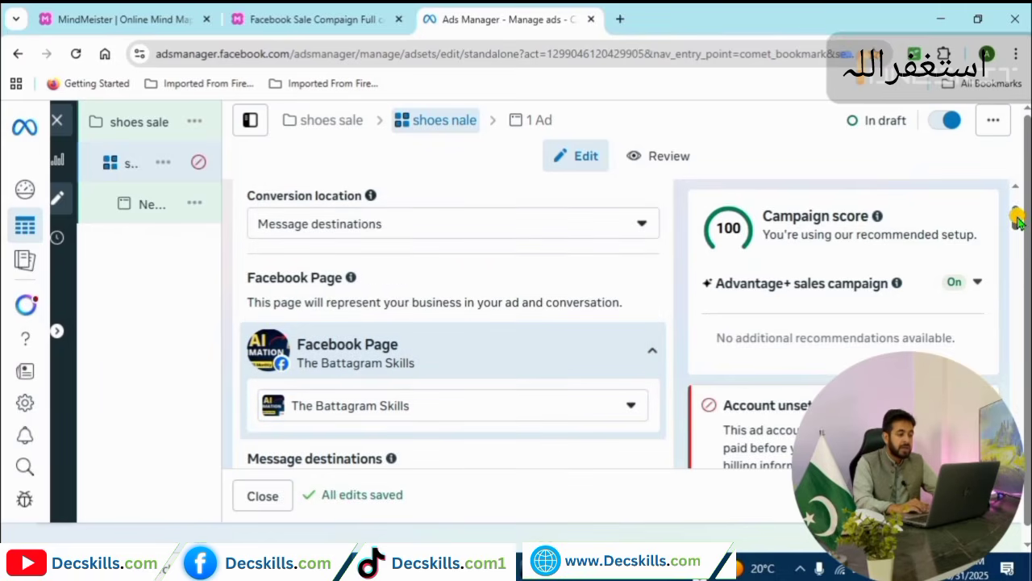
Set message destinations to Messenger and WhatsApp, removing Instagram.
scroll(1018, 236, "down", 3)
scroll(1016, 238, "down", 1)
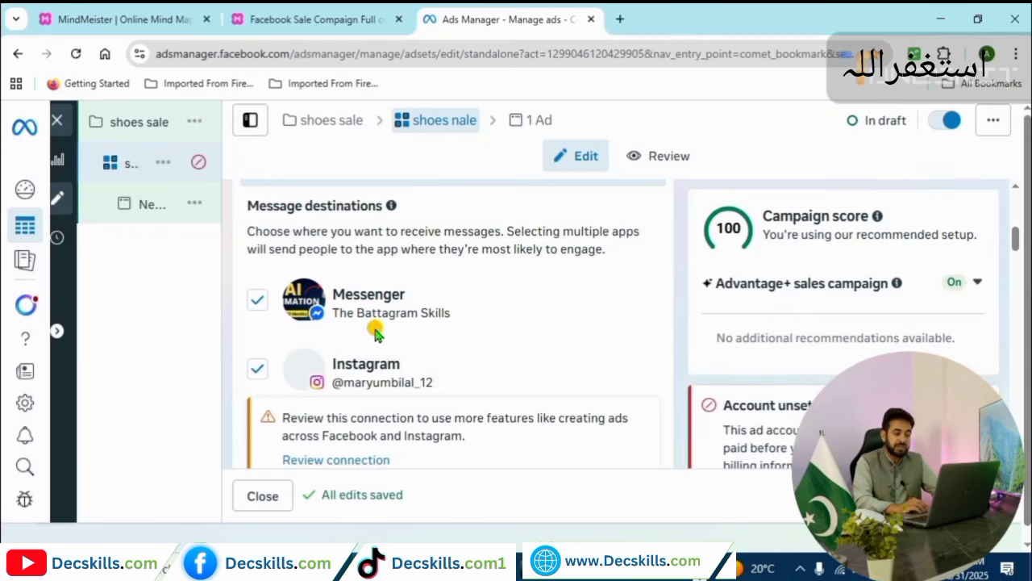
left_click(260, 371)
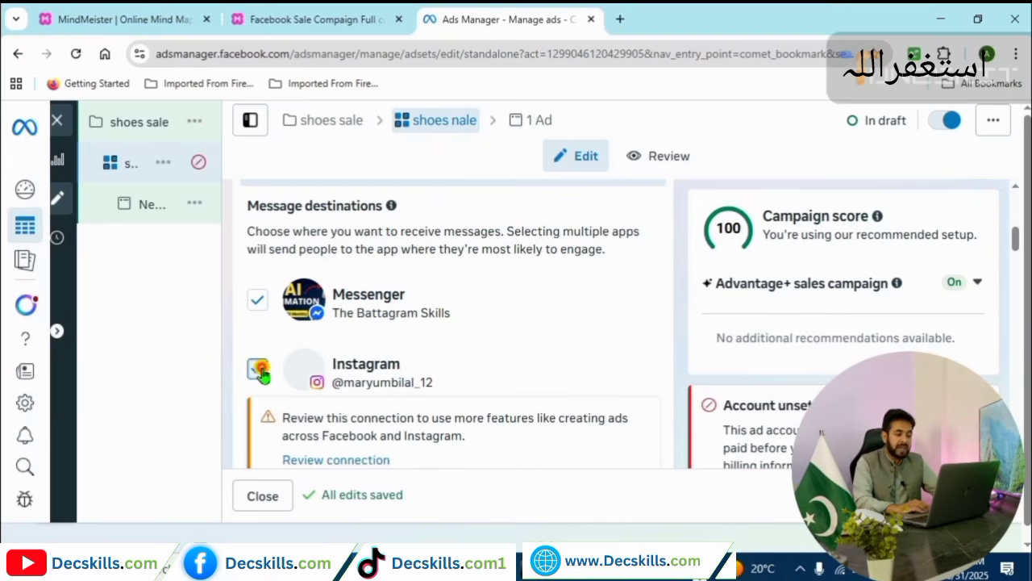
left_click(259, 303)
left_click(259, 302)
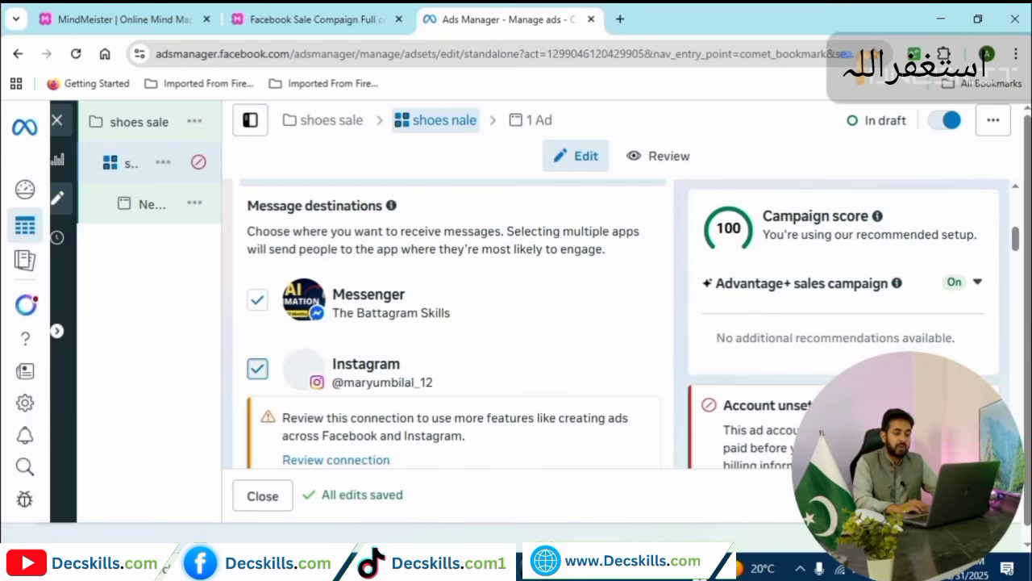
left_click_drag(1014, 242, 1014, 267)
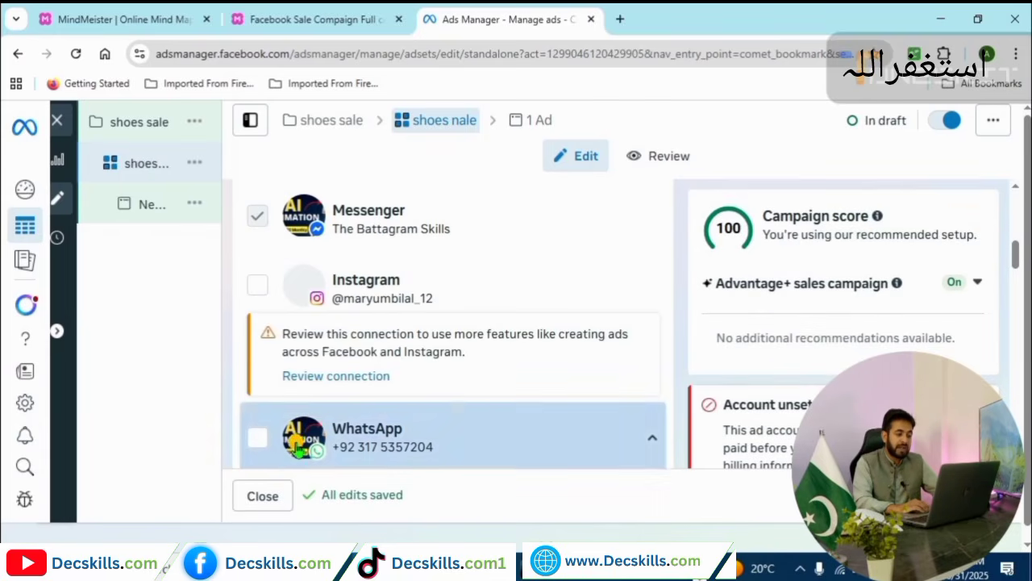
left_click(256, 442)
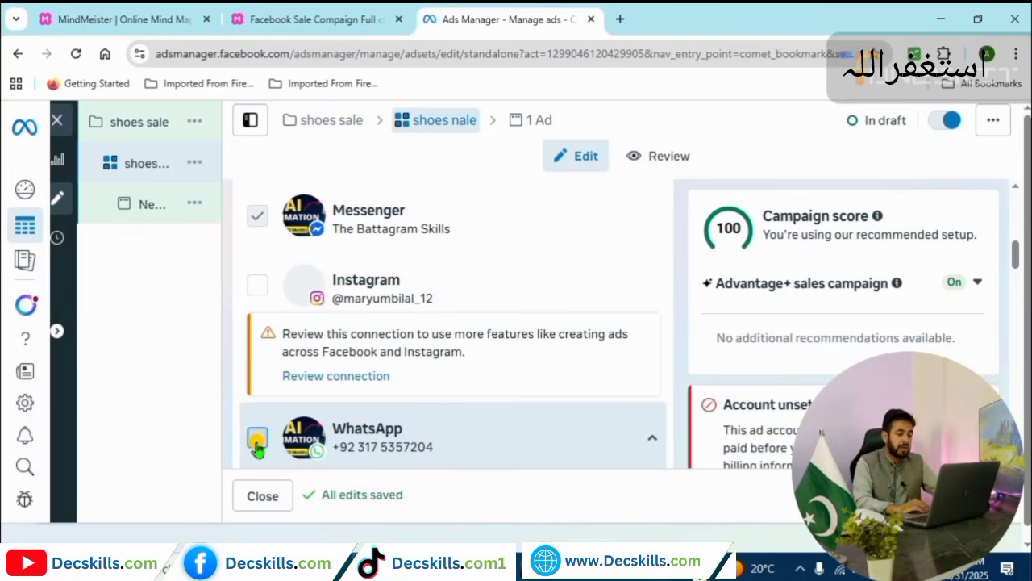
scroll(256, 443, "down", 10)
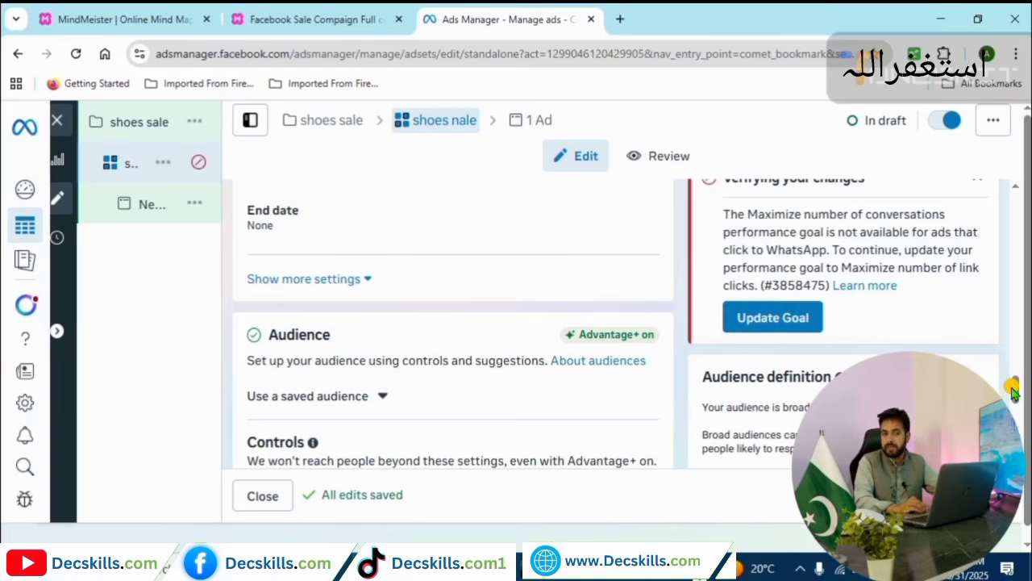
left_click_drag(1015, 390, 226, 272)
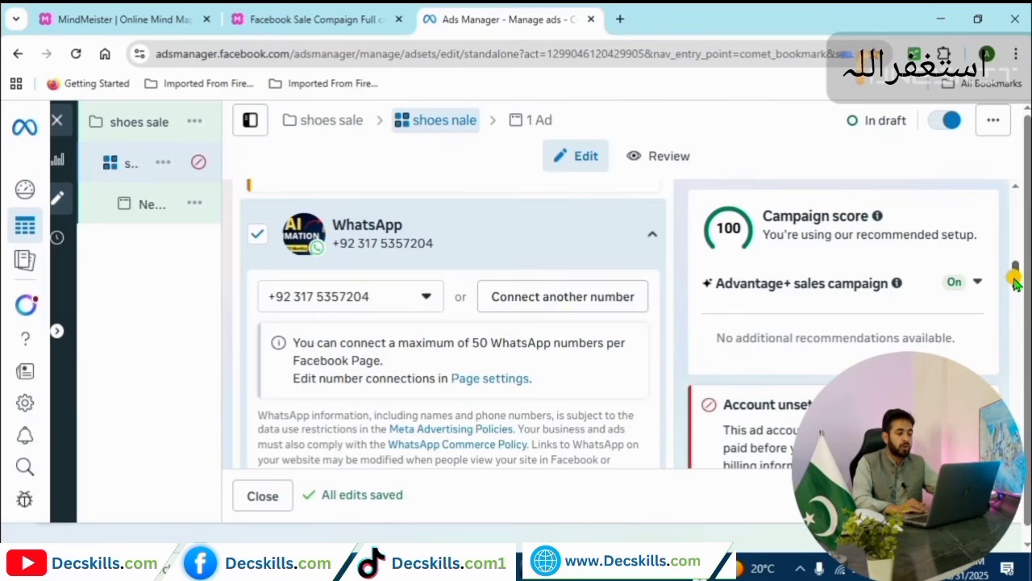
scroll(1014, 292, "down", 2)
scroll(1014, 292, "down", 2)
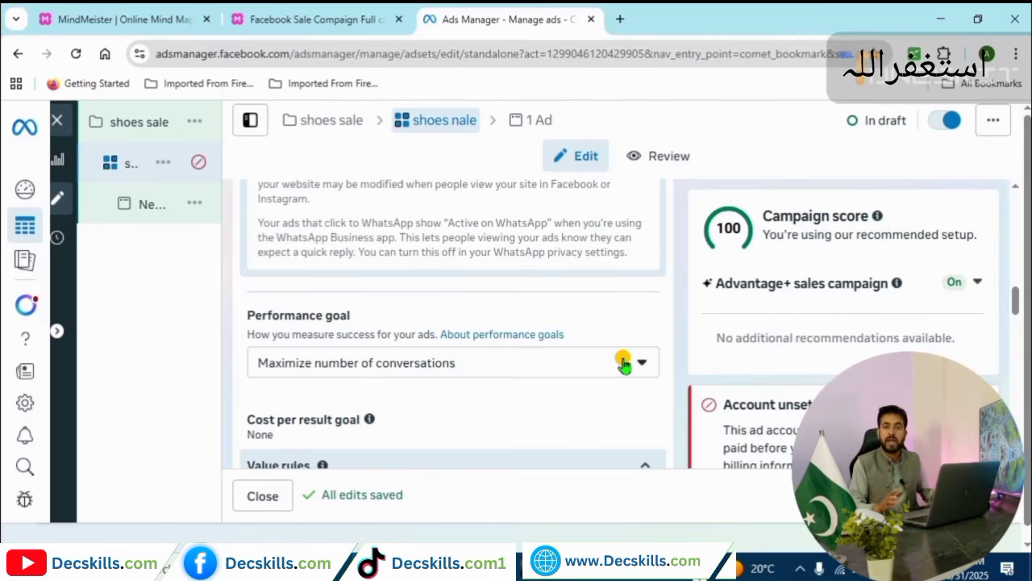
scroll(1013, 322, "down", 3)
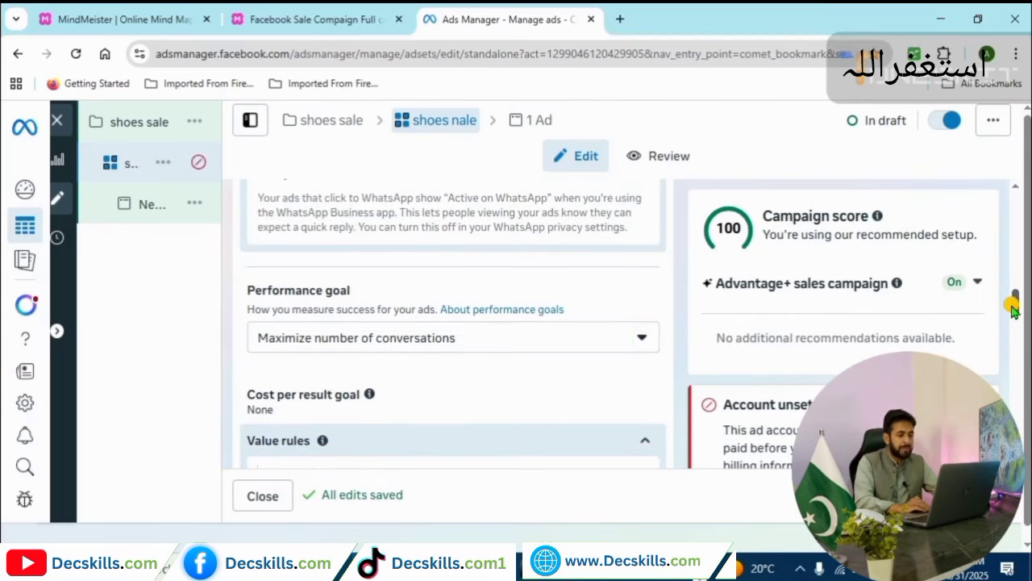
scroll(1013, 323, "down", 2)
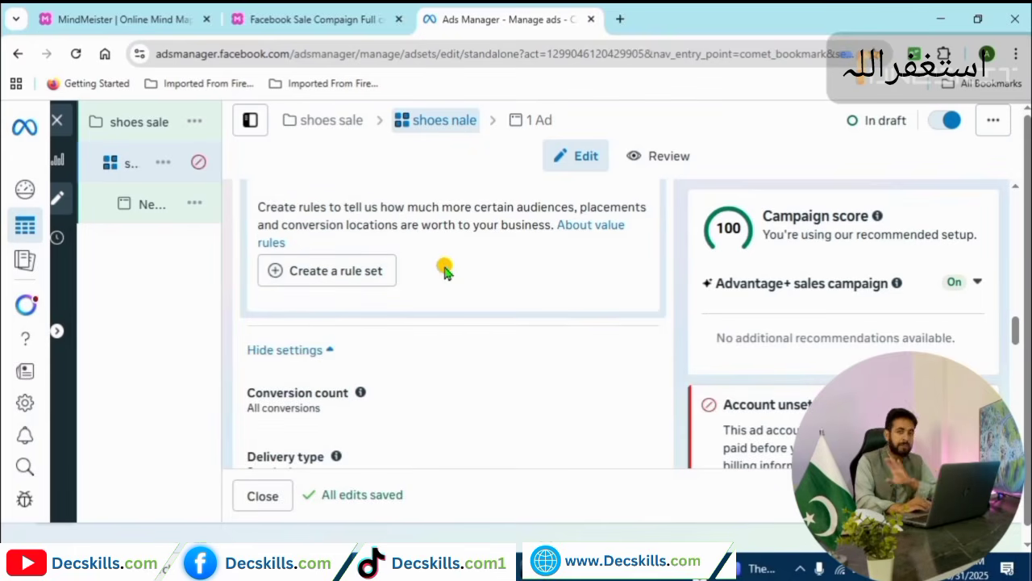
scroll(1013, 347, "down", 5)
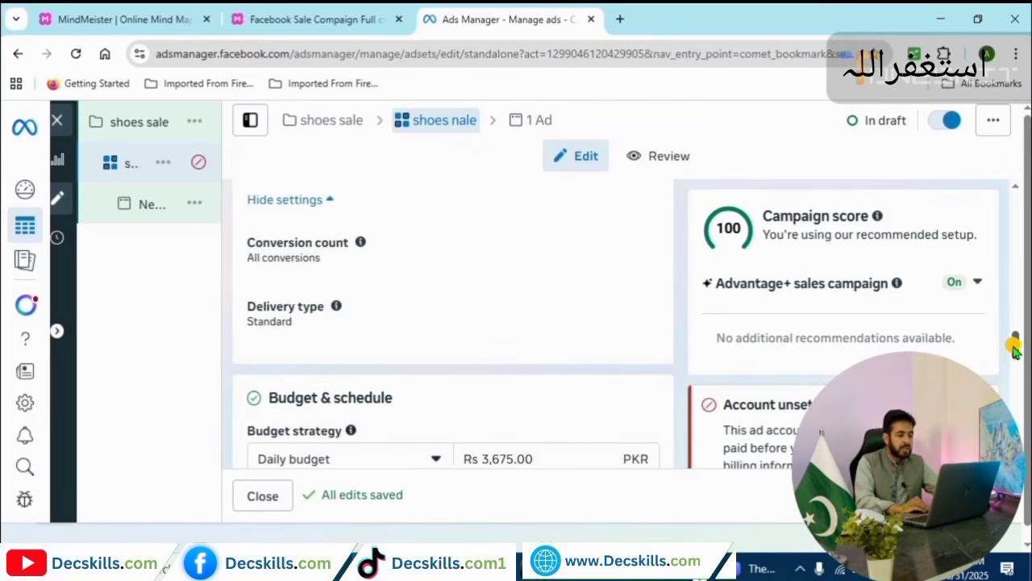
scroll(1013, 365, "down", 1)
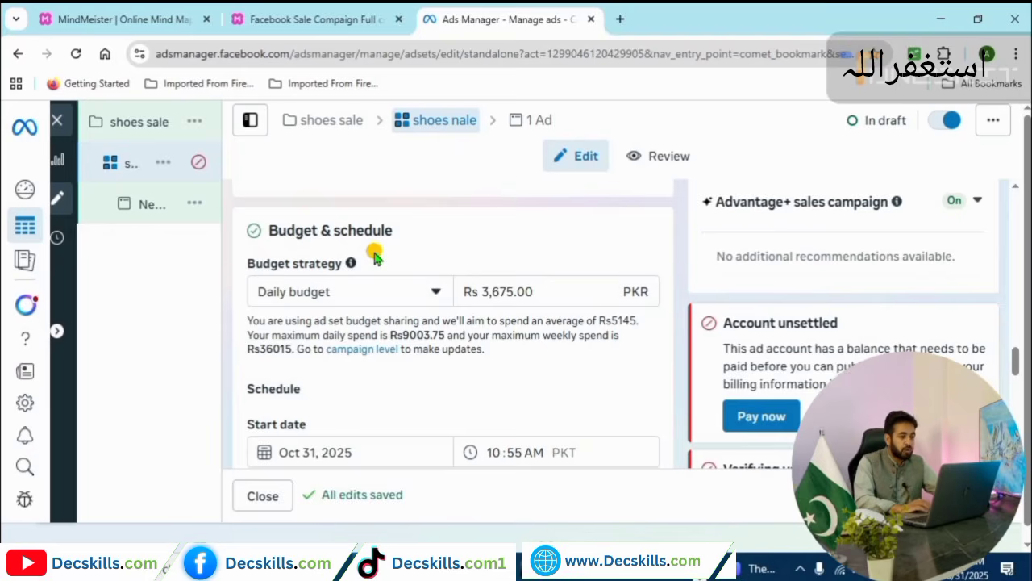
left_click(336, 18)
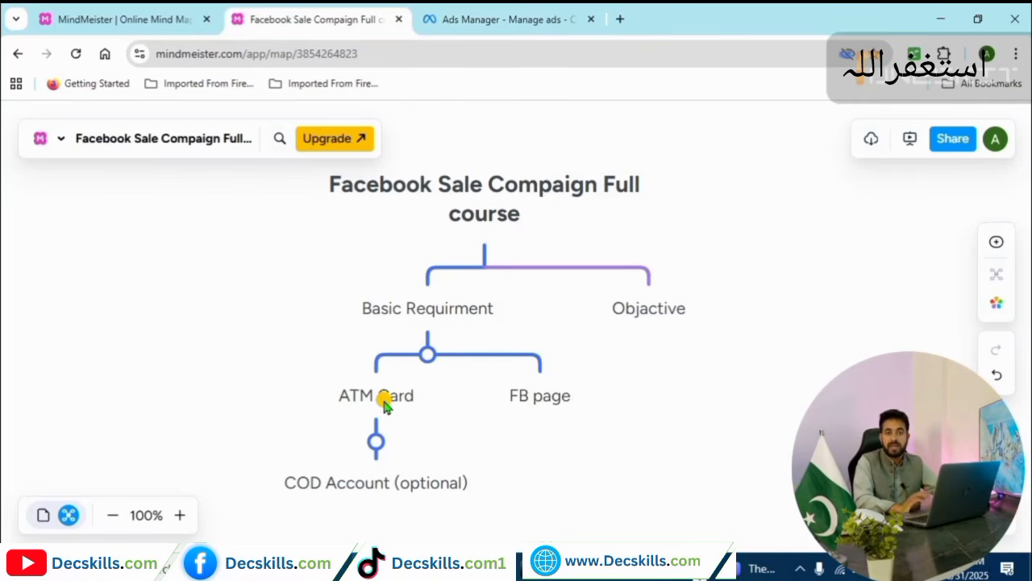
left_click(463, 21)
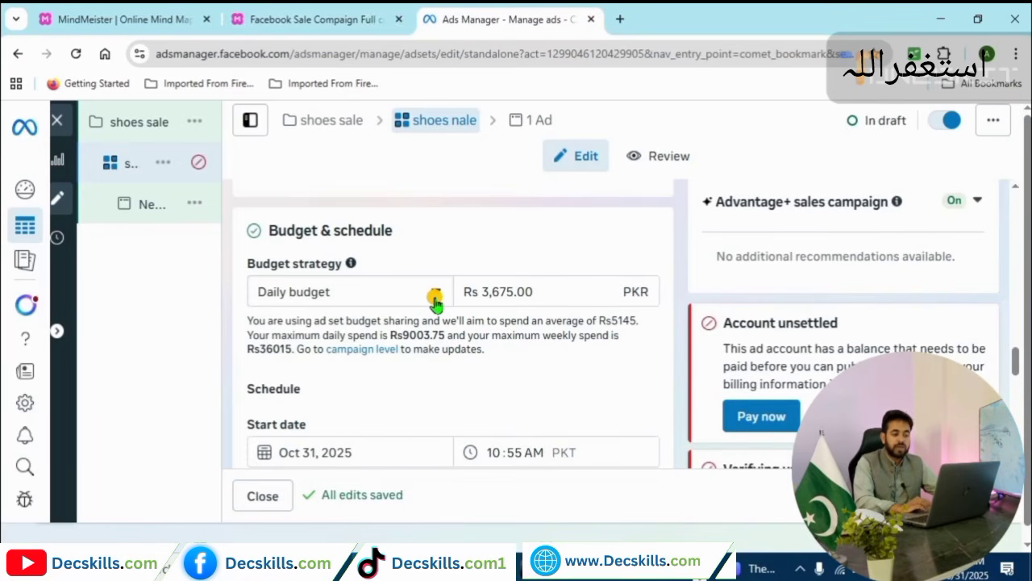
Change the budget from Rs 3,675 to Rs 500, dismissing the Lifetime budget switch to stay daily.
left_click(492, 292)
double_click(522, 295)
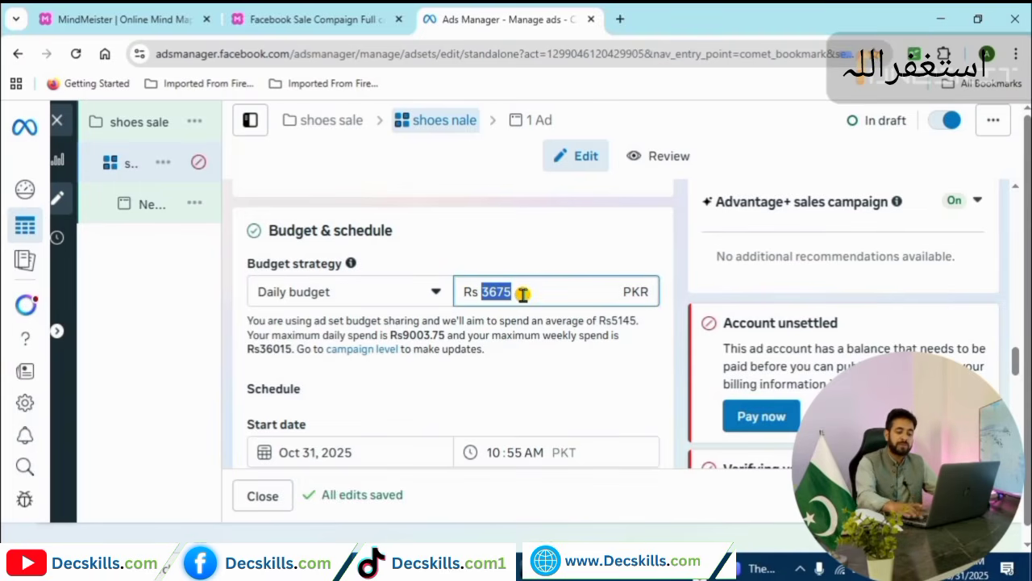
type("500")
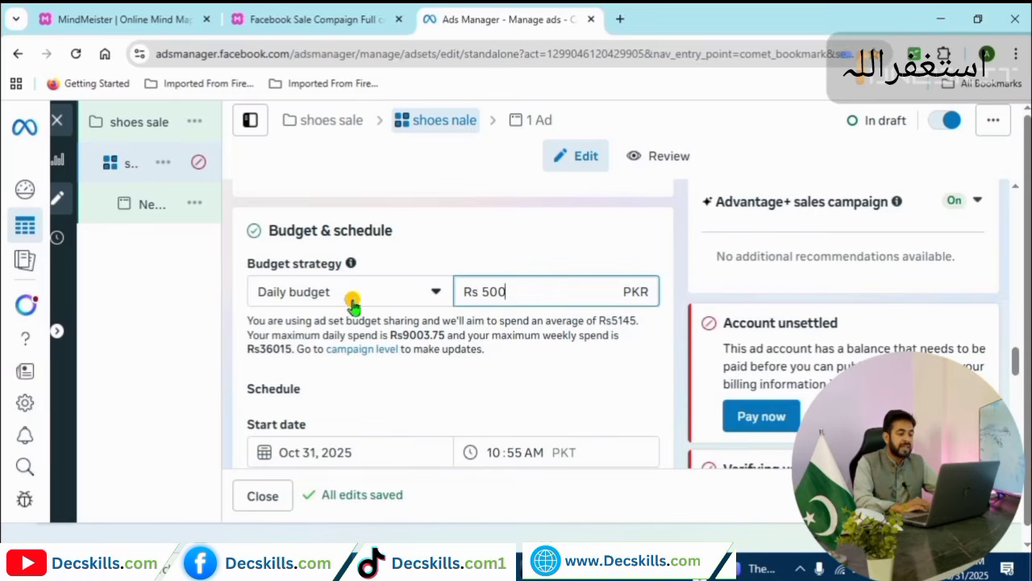
left_click(438, 291)
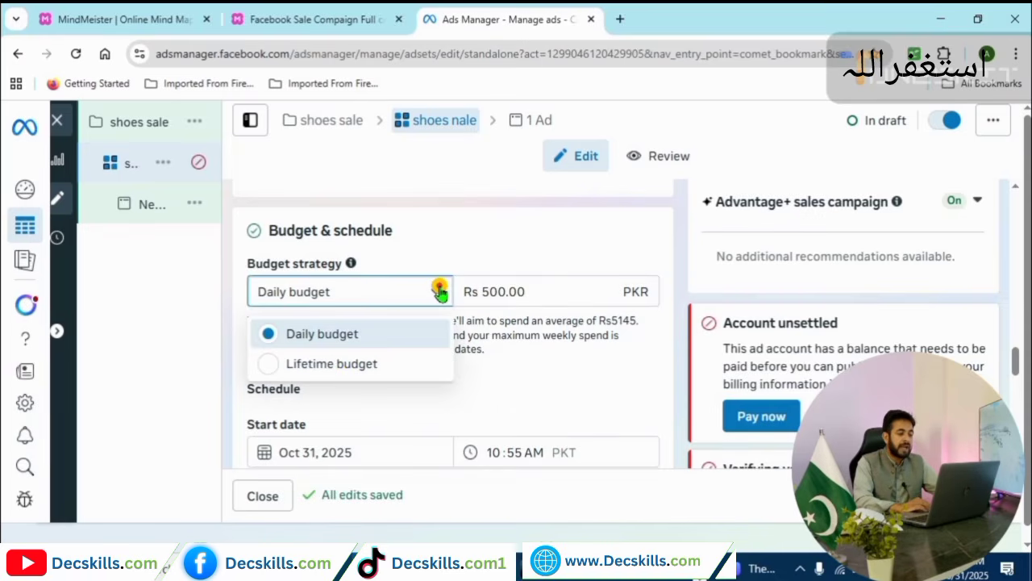
left_click(271, 367)
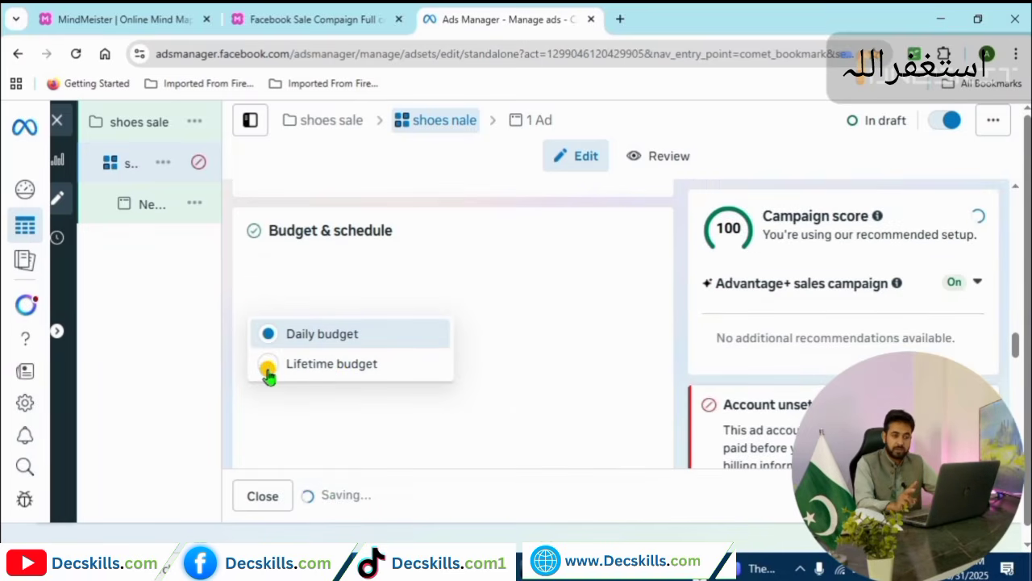
left_click(271, 367)
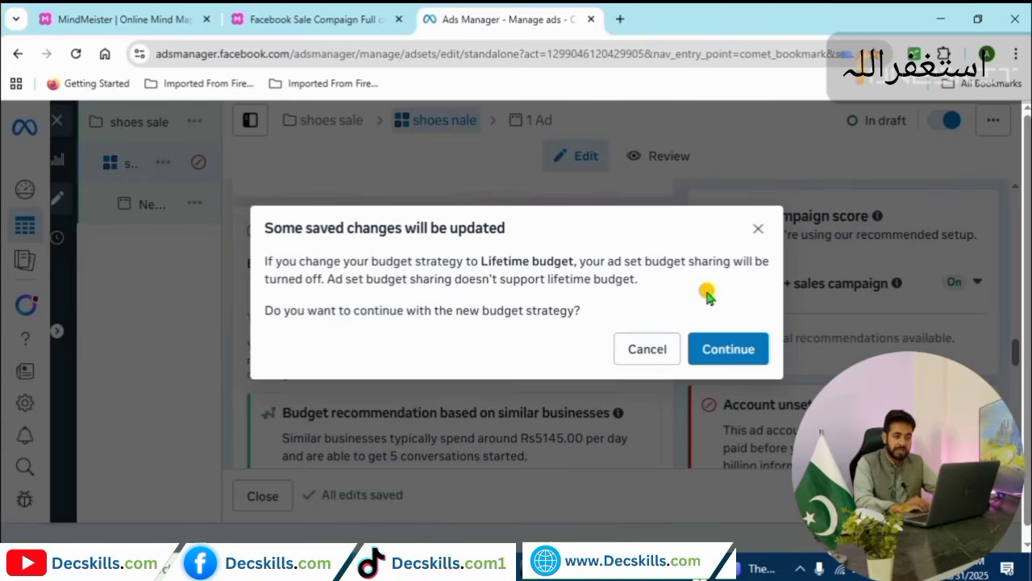
left_click(758, 229)
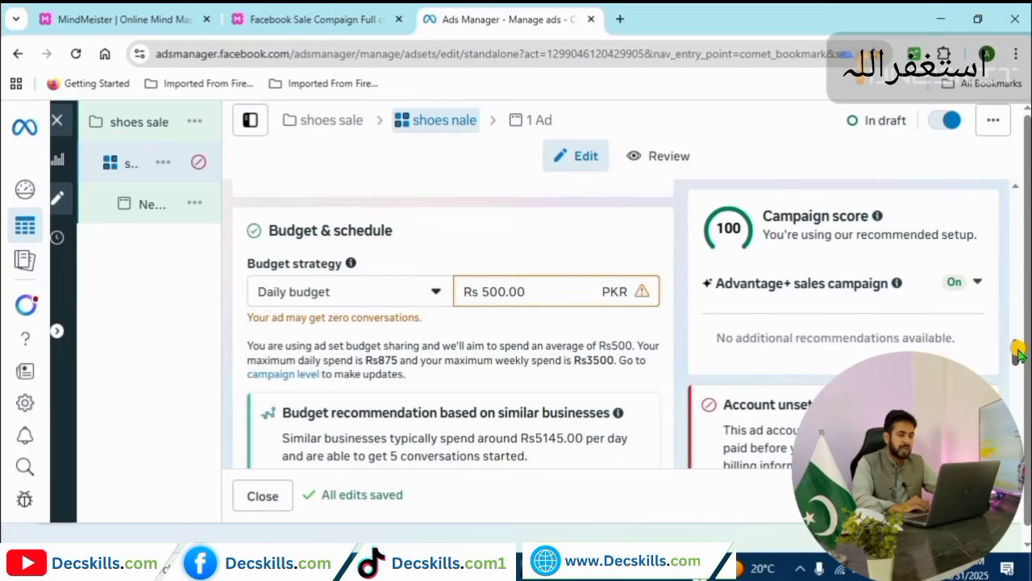
mouse_move(1018, 355)
left_mouse_down()
mouse_move(1020, 365)
mouse_move(1019, 354)
left_mouse_up()
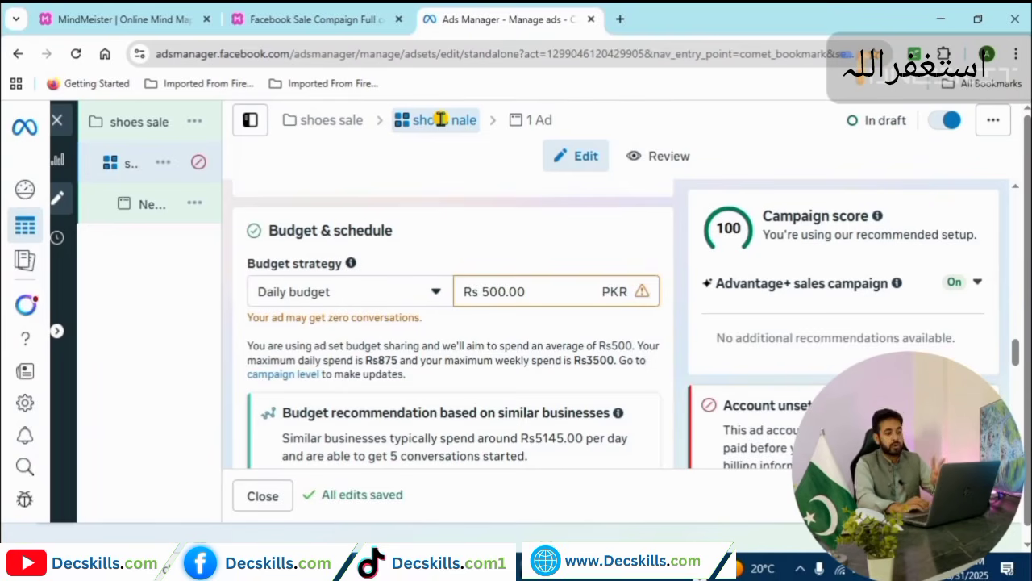
Switch shoes sale to a campaign budget, change the daily amount from 2100 to 2000, and go to its ad set.
left_click(301, 121)
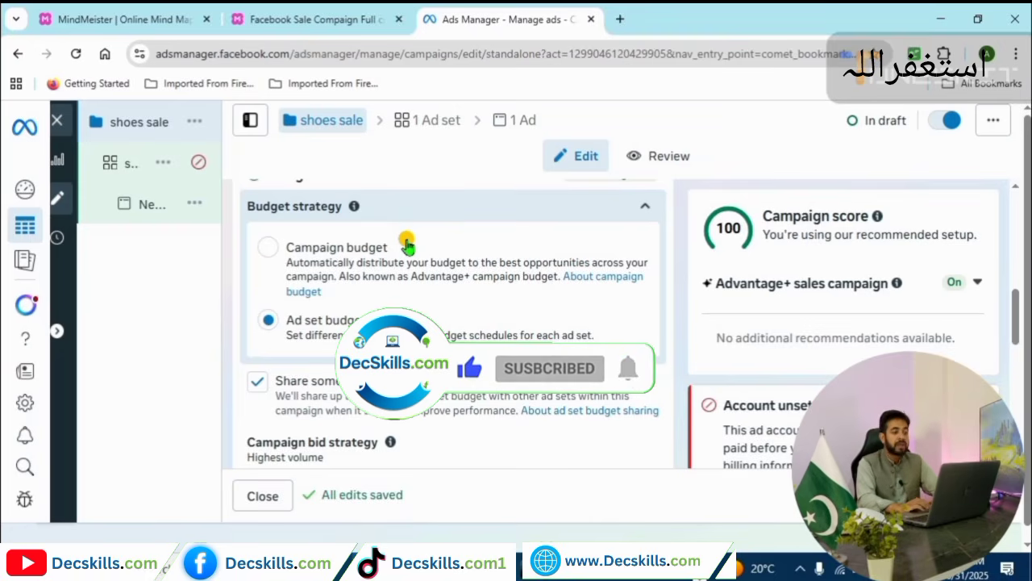
left_click(269, 252)
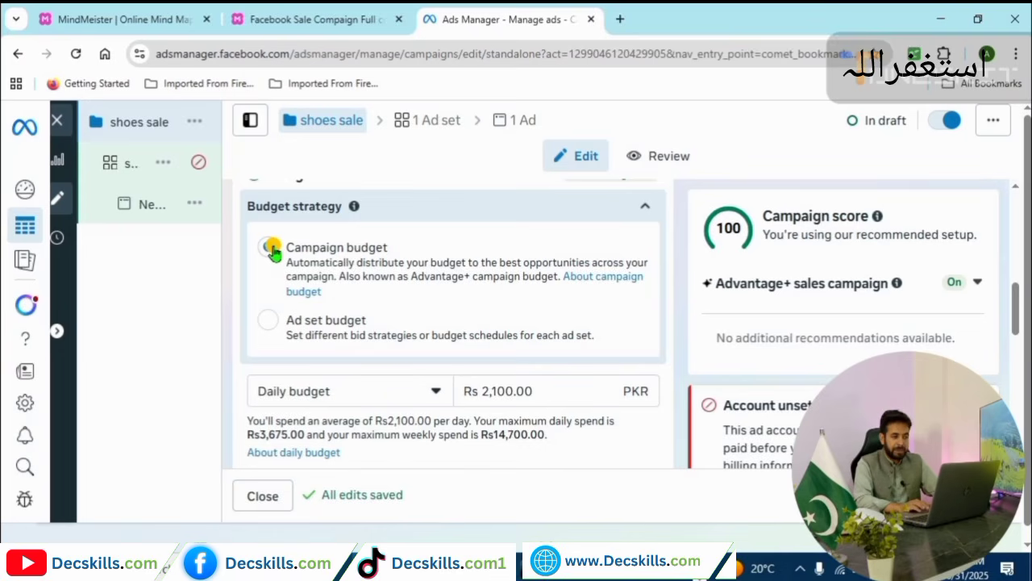
left_click(322, 123)
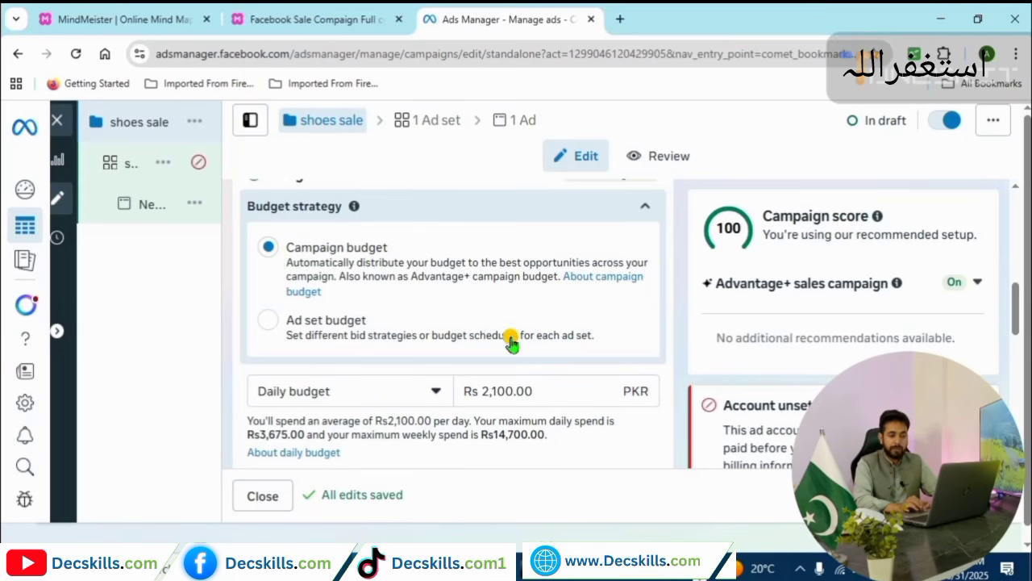
left_click(514, 393)
key("BackSpace")
key("BackSpace")
key("BackSpace")
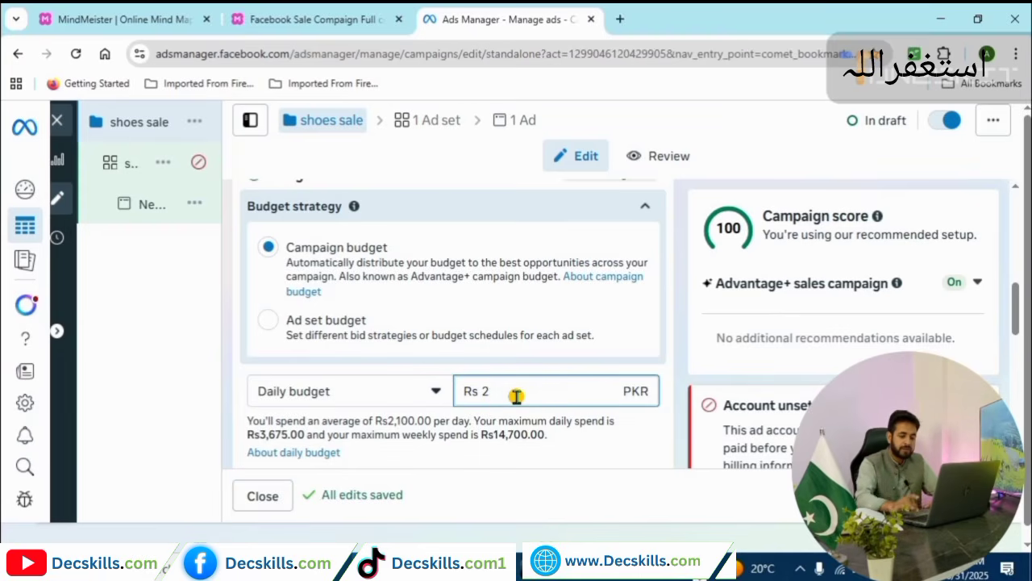
type("000")
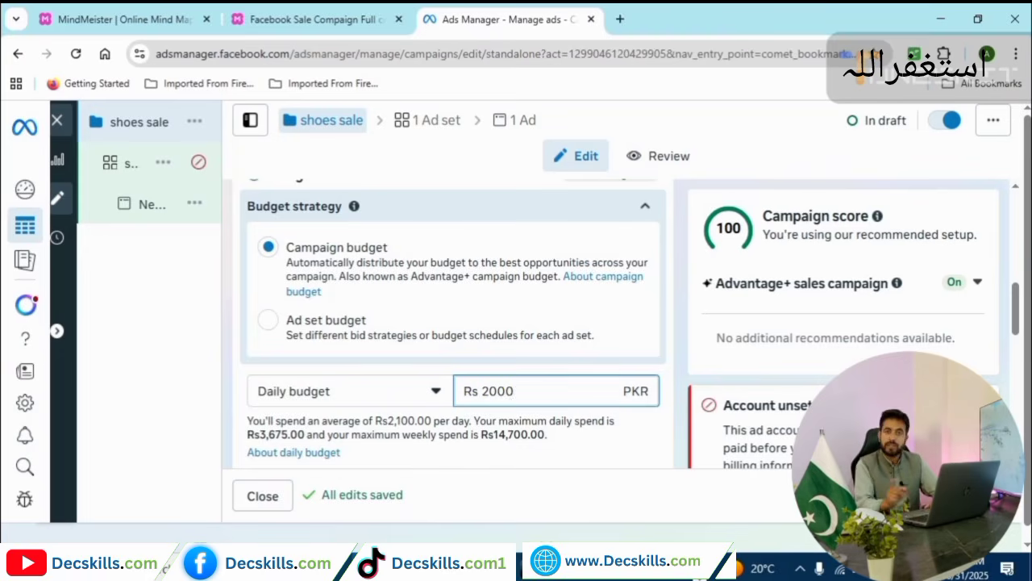
left_click(411, 129)
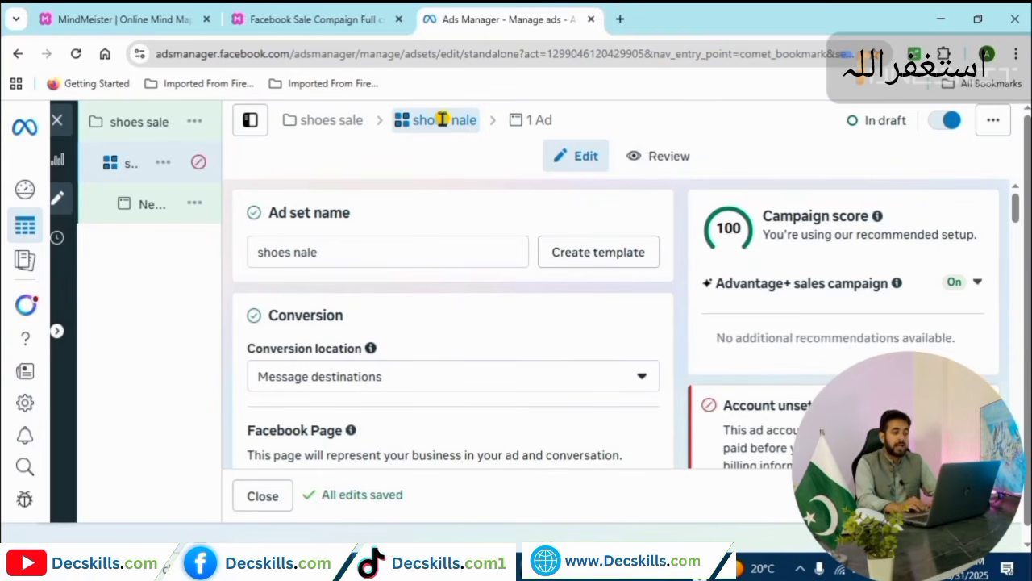
Return to the shoes sale campaign and scroll to its Rs 2,000 daily budget strategy.
left_click(329, 119)
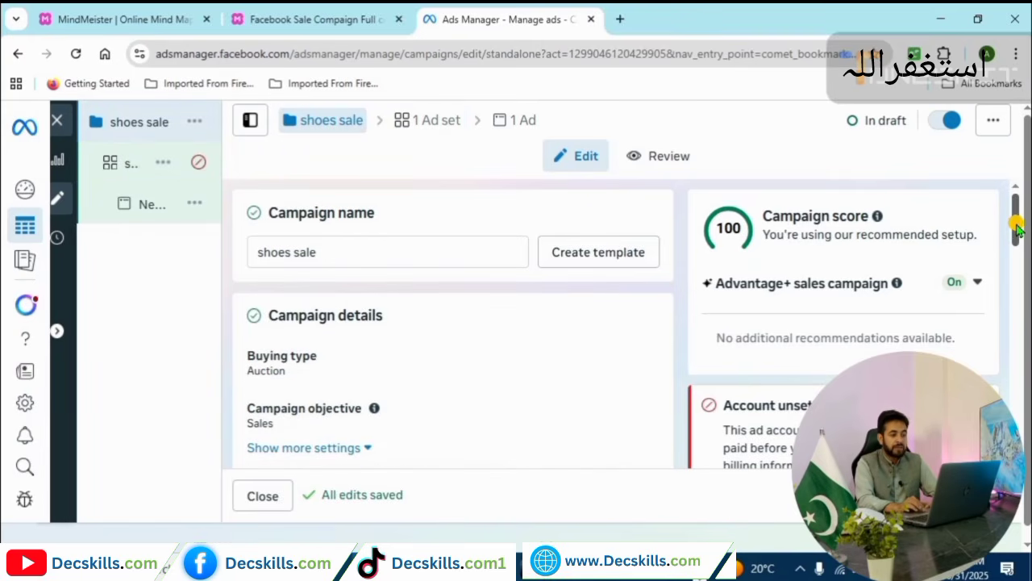
left_click_drag(1016, 231, 1018, 324)
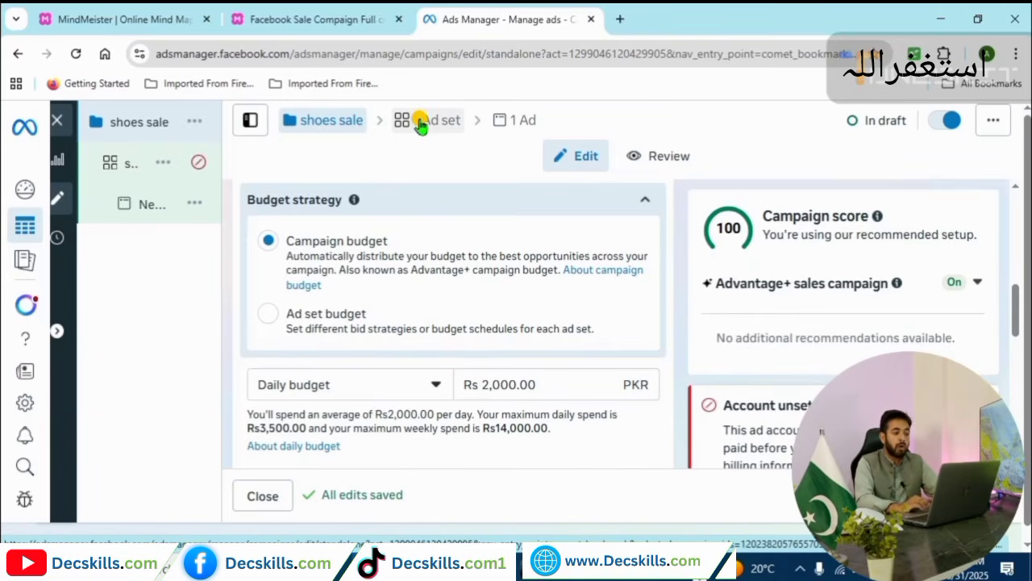
Switch to ad set budgets and give the shoes nale ad set a Rs 2000 daily budget.
left_click(271, 317)
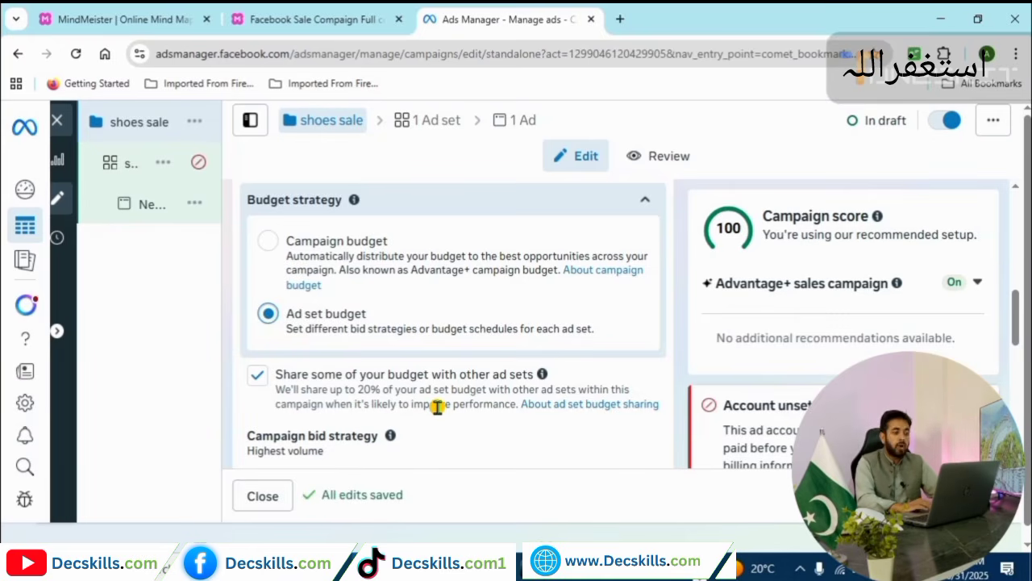
left_click(427, 120)
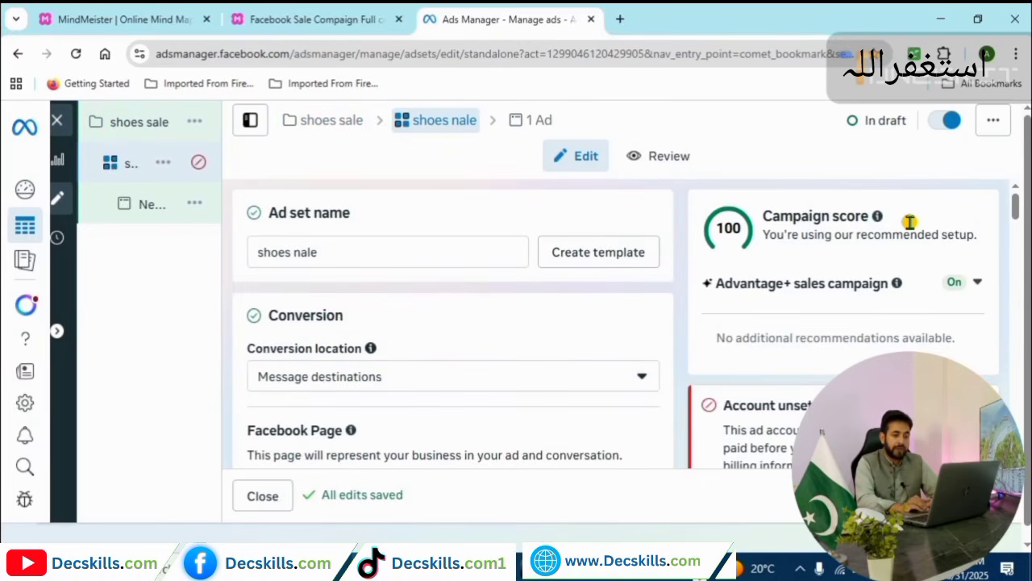
scroll(1016, 216, "down", 1)
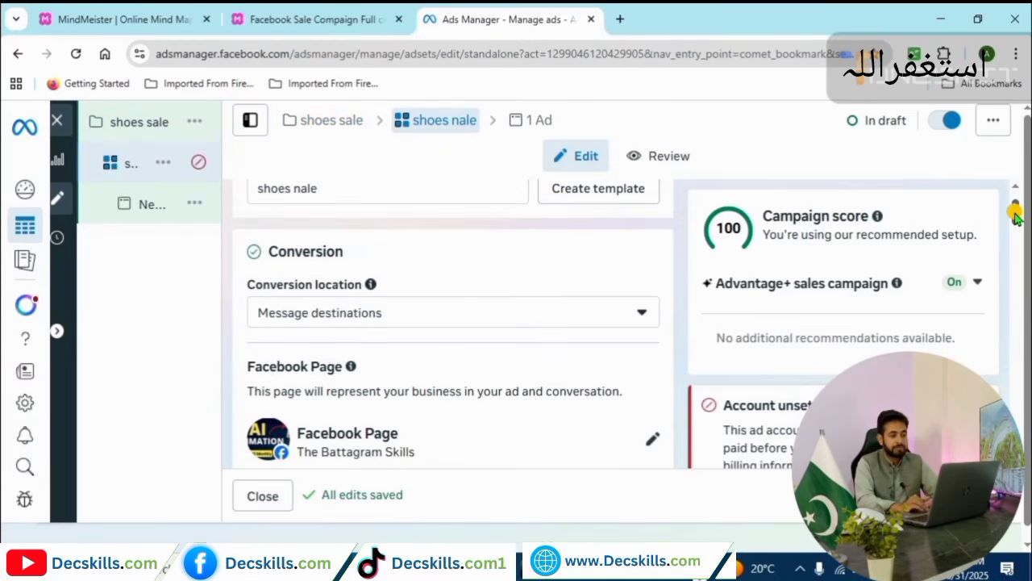
left_click_drag(1016, 216, 1014, 347)
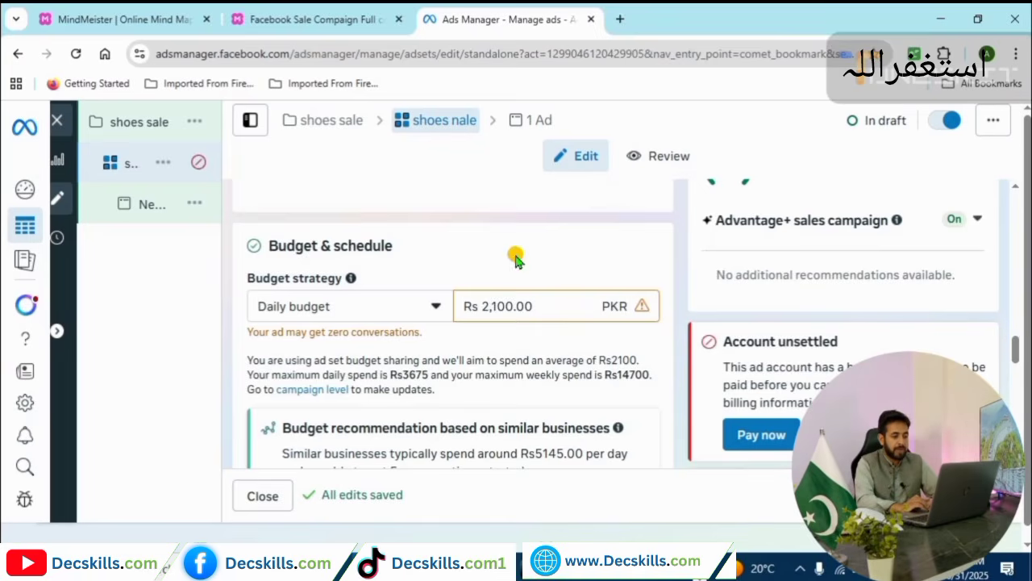
left_click_drag(484, 306, 511, 309)
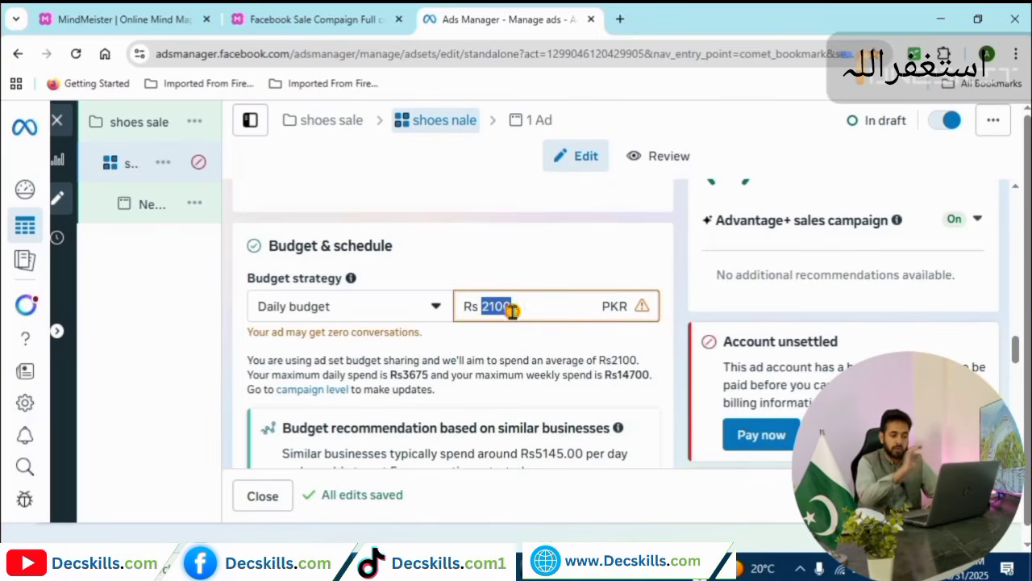
type("2000")
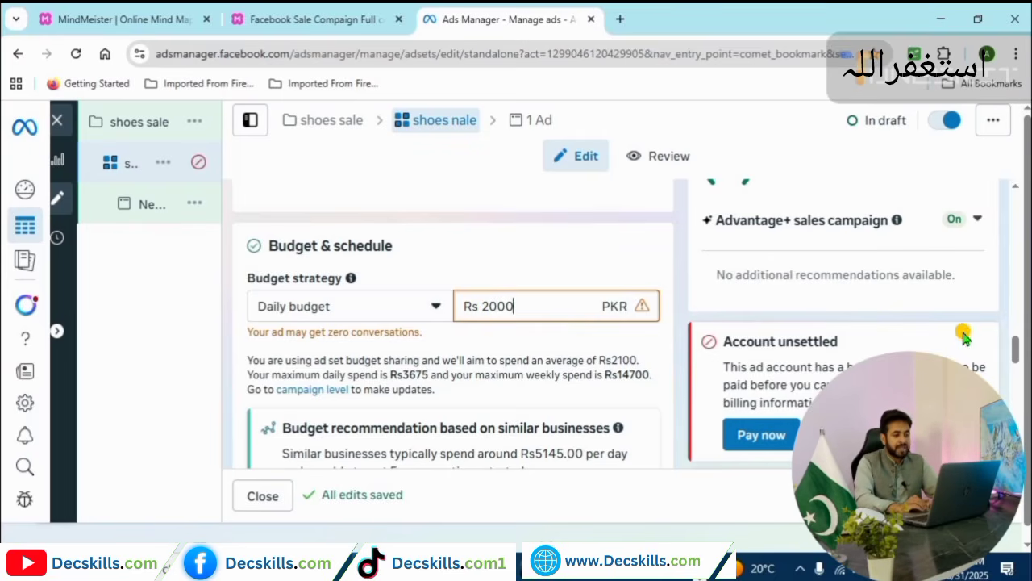
left_click_drag(1018, 345, 1021, 387)
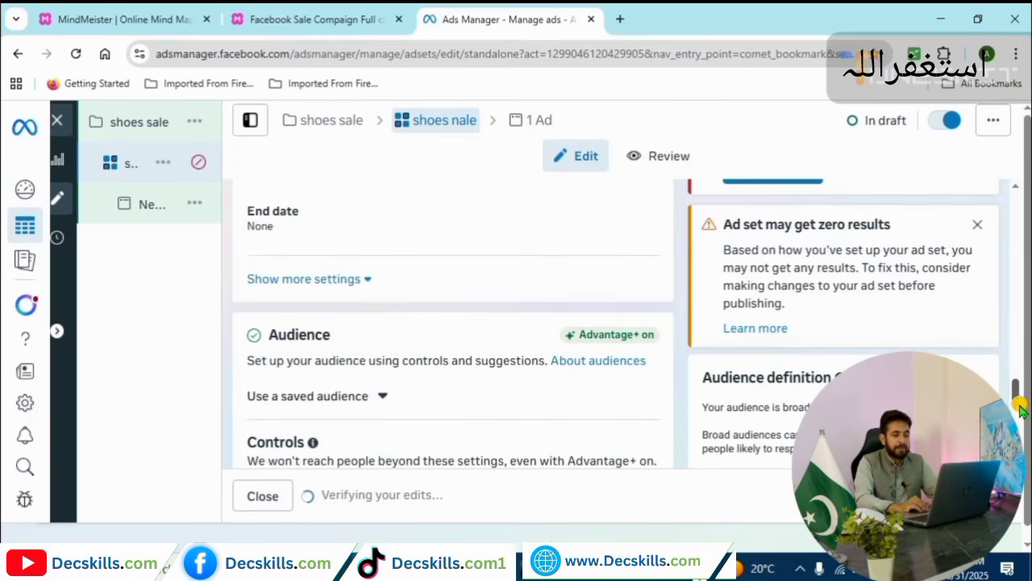
left_click_drag(1023, 389, 1018, 381)
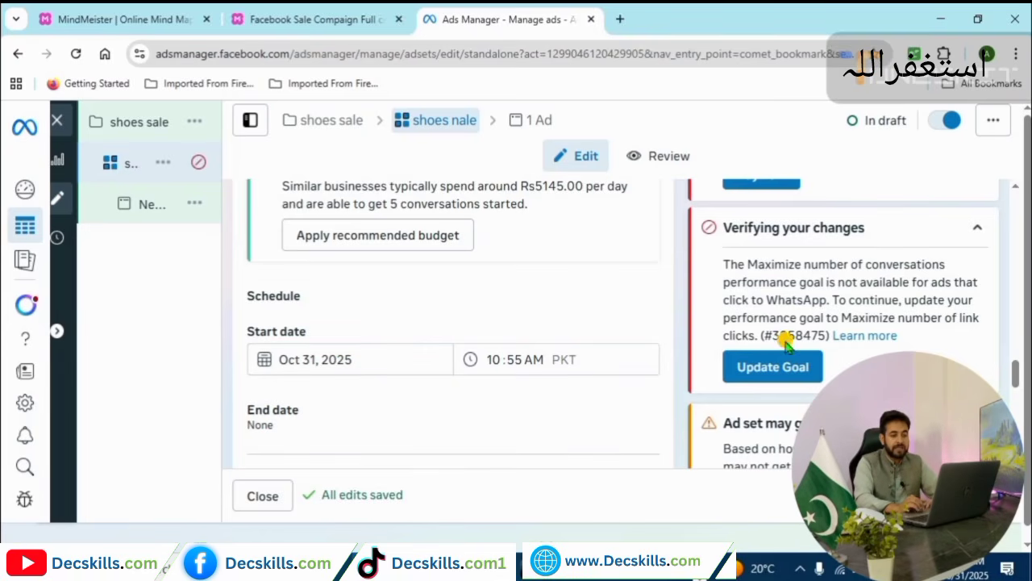
scroll(496, 332, "down", 1)
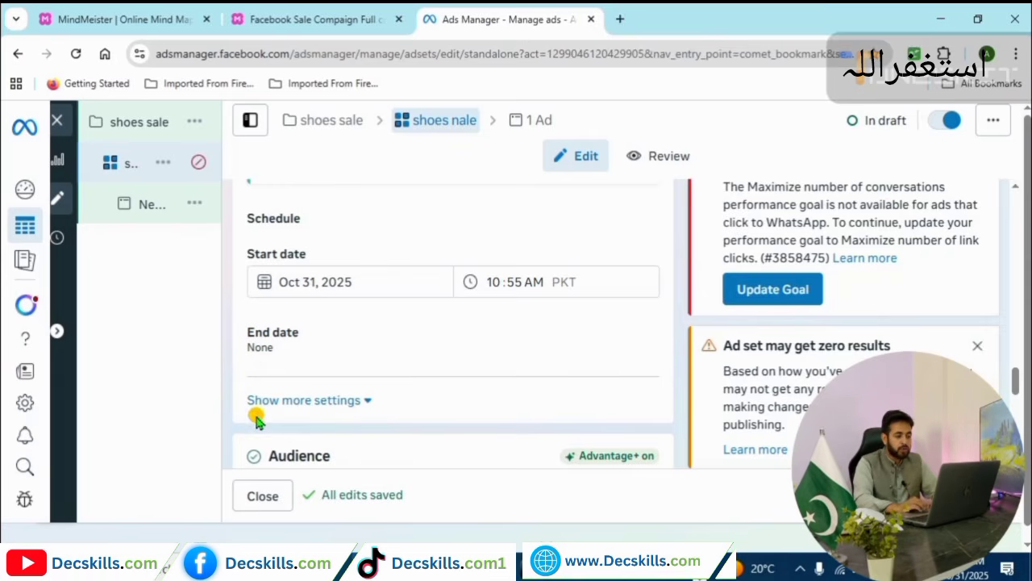
Show the ad set's additional schedule settings and expand its budget scheduling options.
left_click(352, 401)
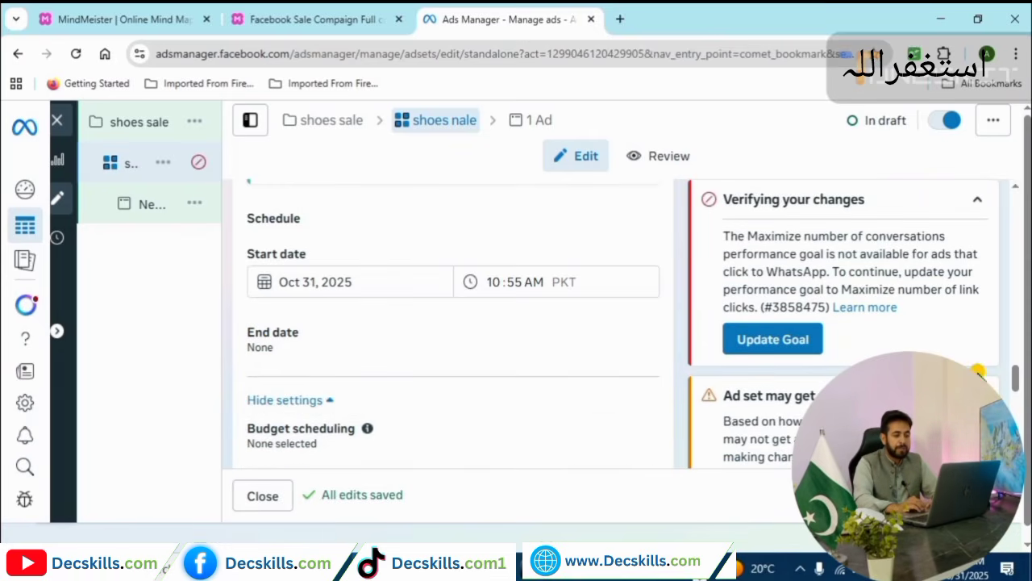
left_click_drag(1016, 378, 1015, 388)
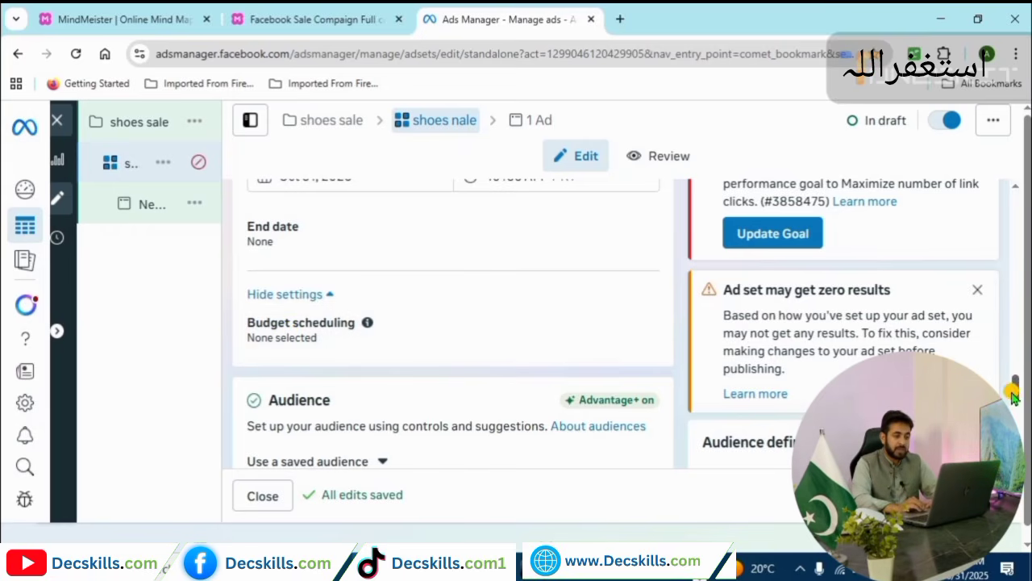
left_click_drag(1019, 395, 1016, 344)
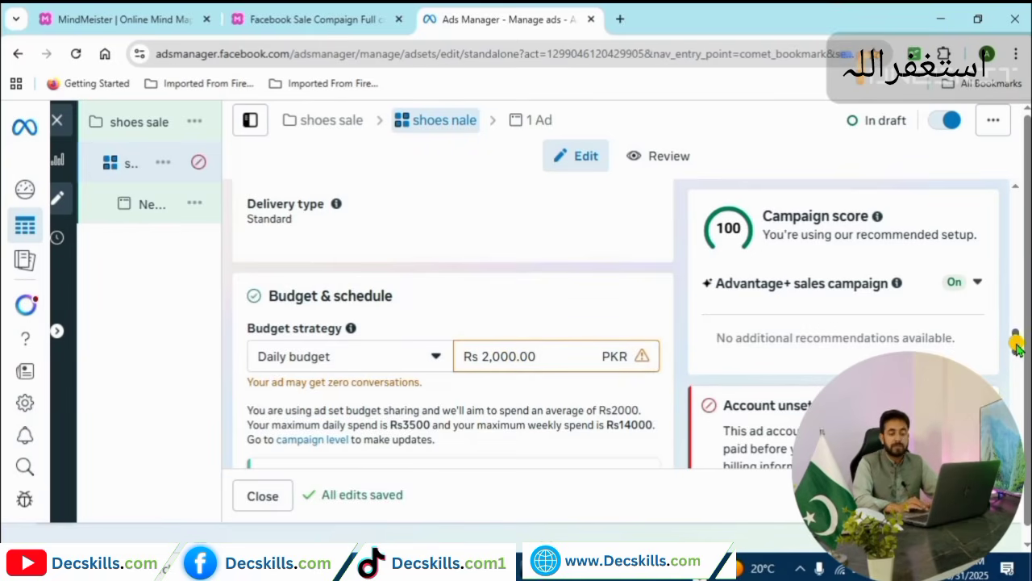
scroll(1016, 352, "down", 1)
left_click_drag(1015, 353, 1014, 357)
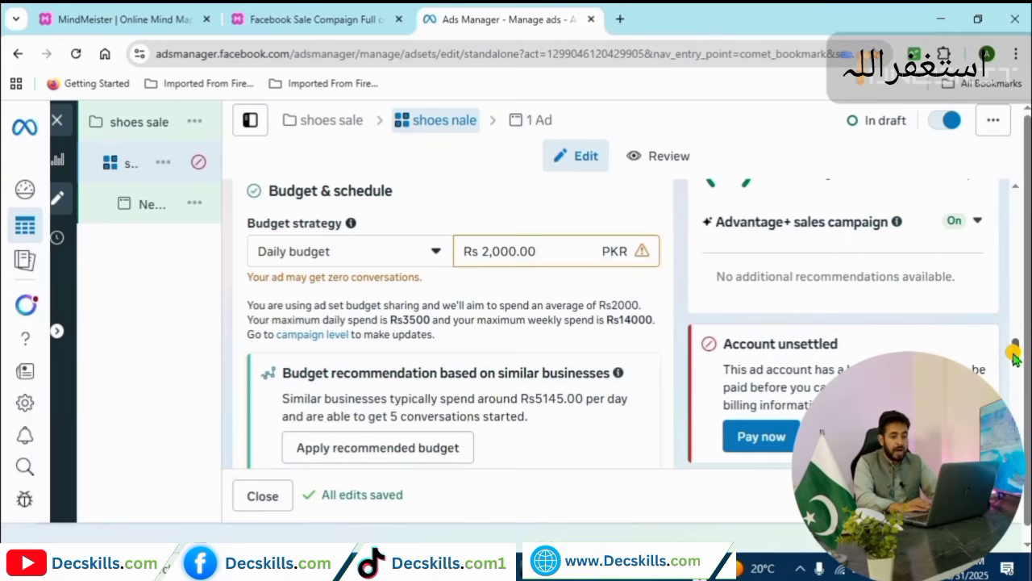
left_click_drag(1014, 359, 1018, 397)
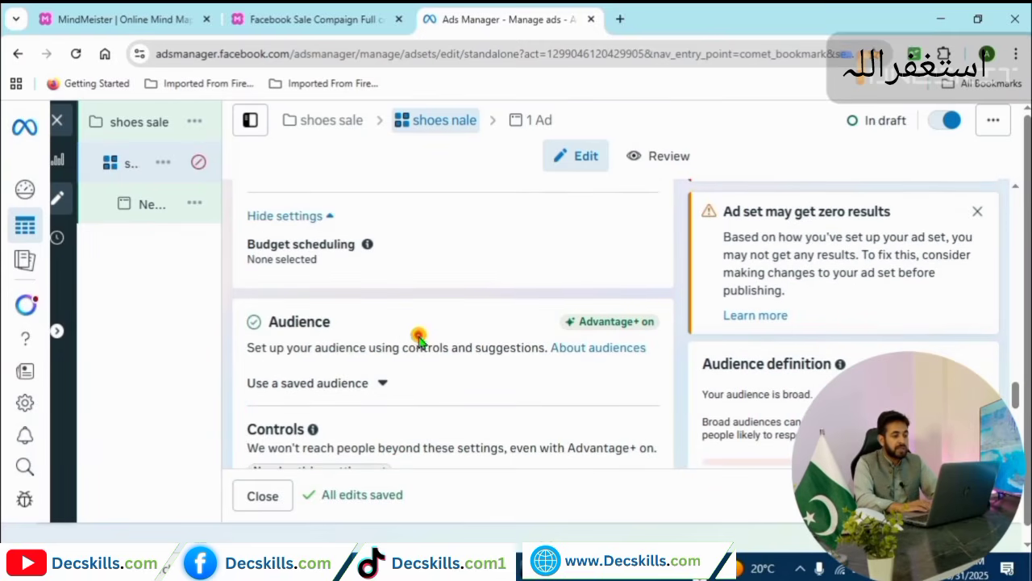
left_click(643, 253)
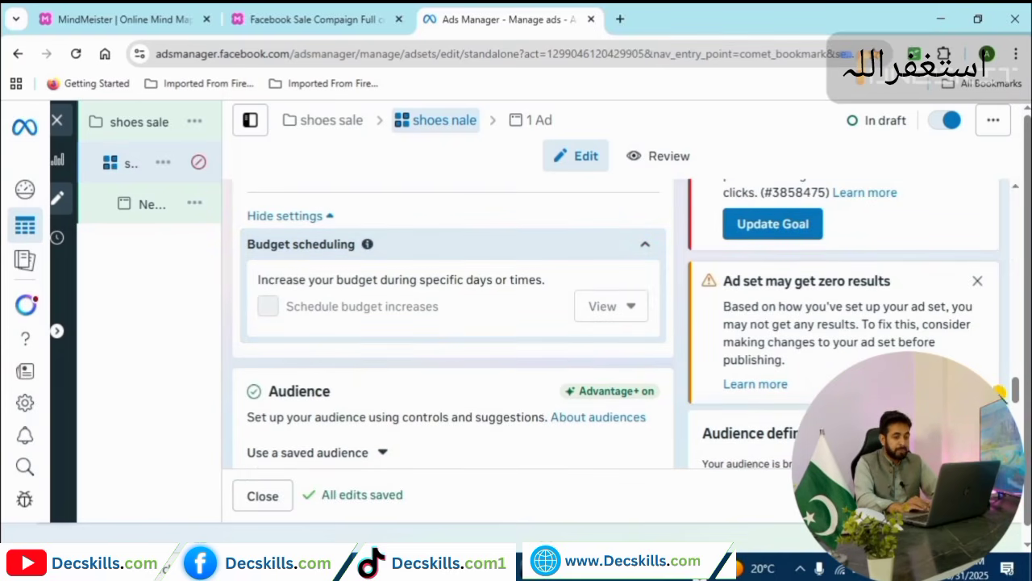
left_click_drag(1018, 396, 1021, 349)
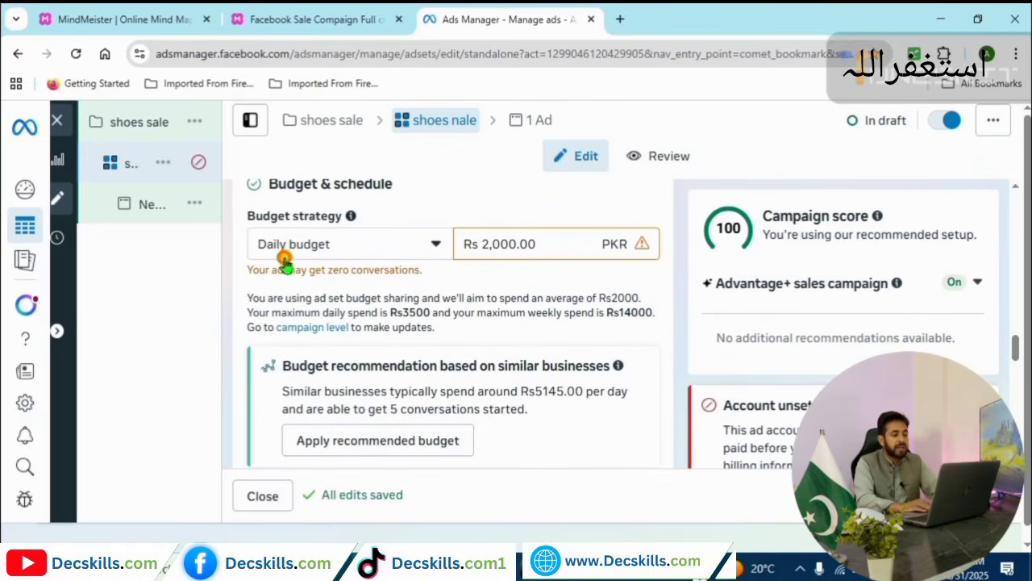
Change the ad set from a daily budget to a Rs 10,000 lifetime budget.
left_click(439, 245)
left_click(262, 317)
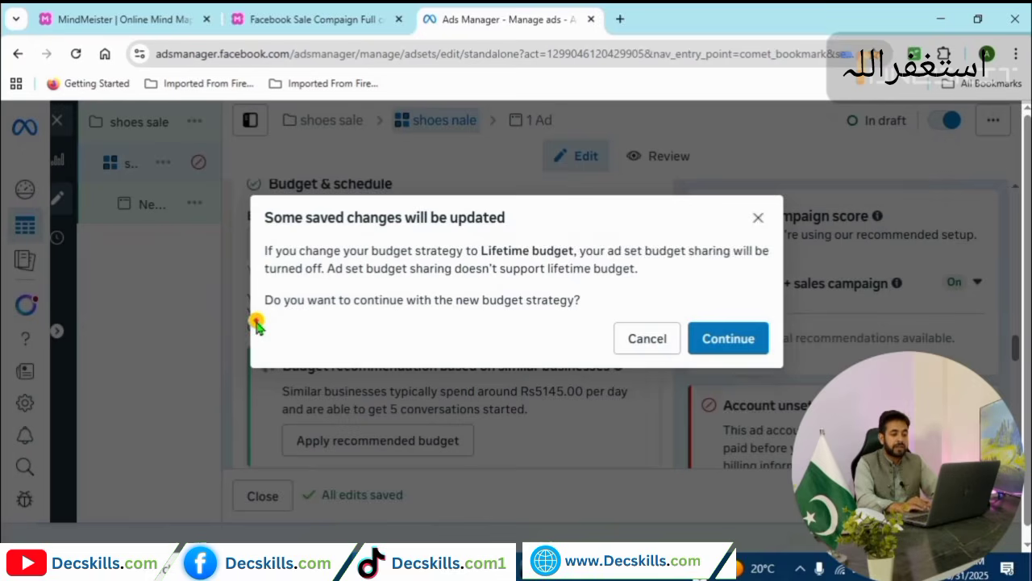
left_click(730, 350)
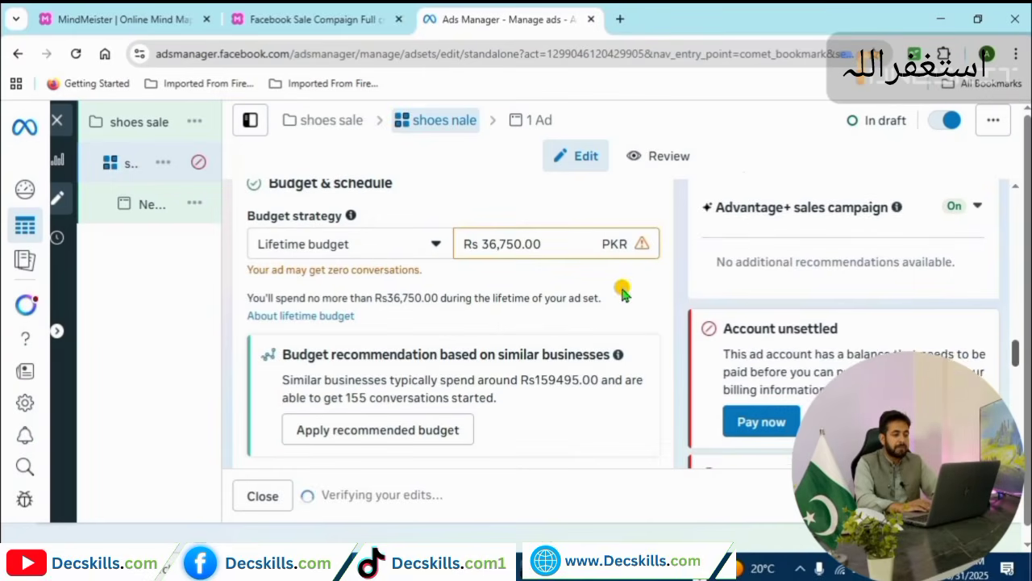
double_click(488, 245)
type("1")
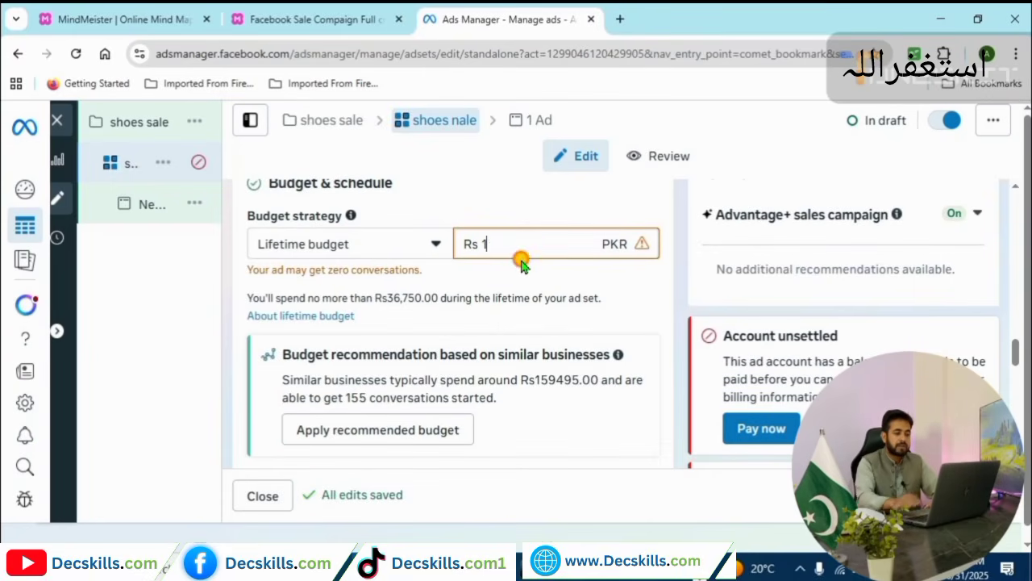
type("0000")
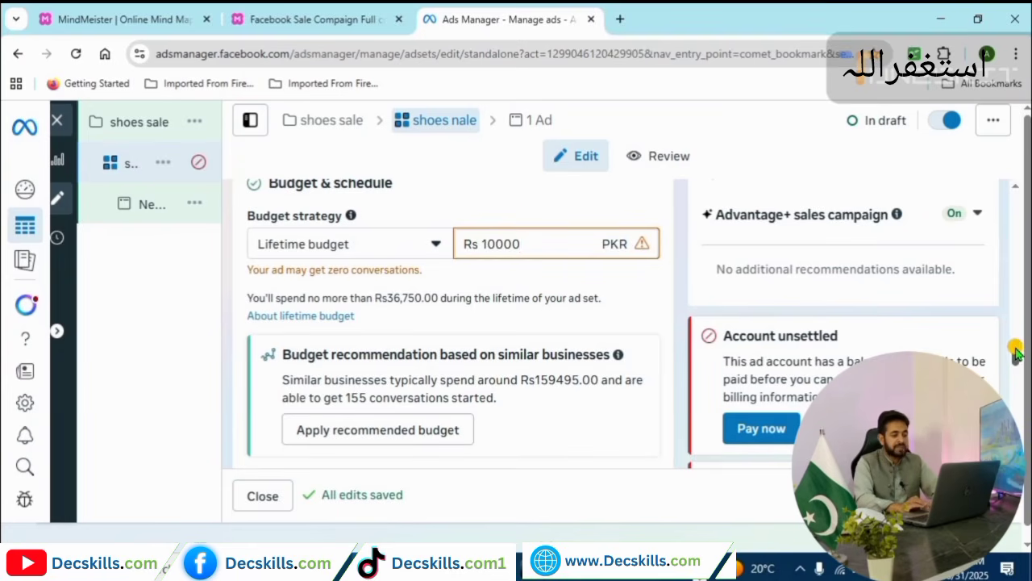
left_click_drag(1015, 349, 1011, 369)
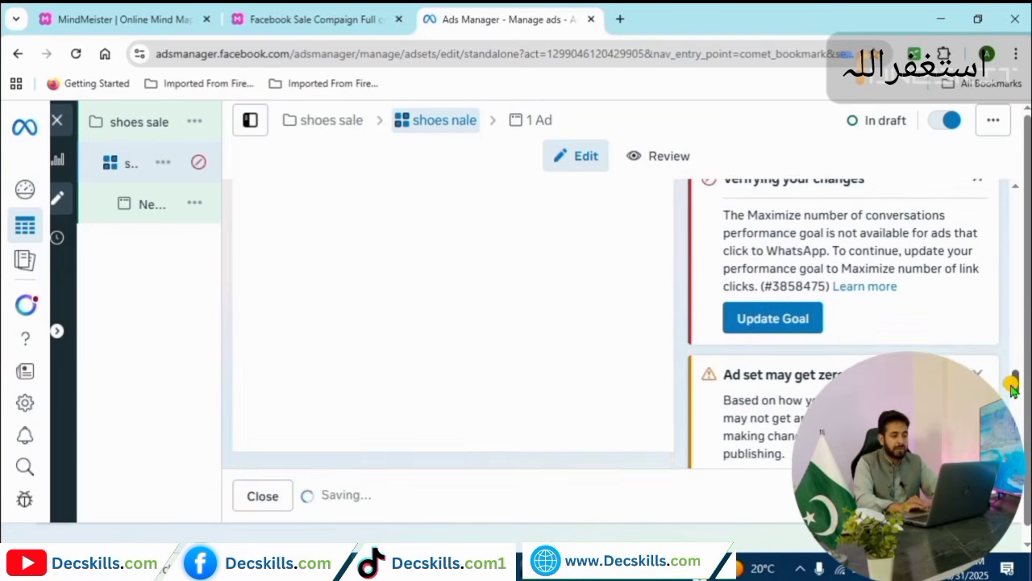
Expand Ad set scheduling and enable 'Set a schedule for ads' to show the weekly hours grid.
scroll(1018, 379, "down", 1)
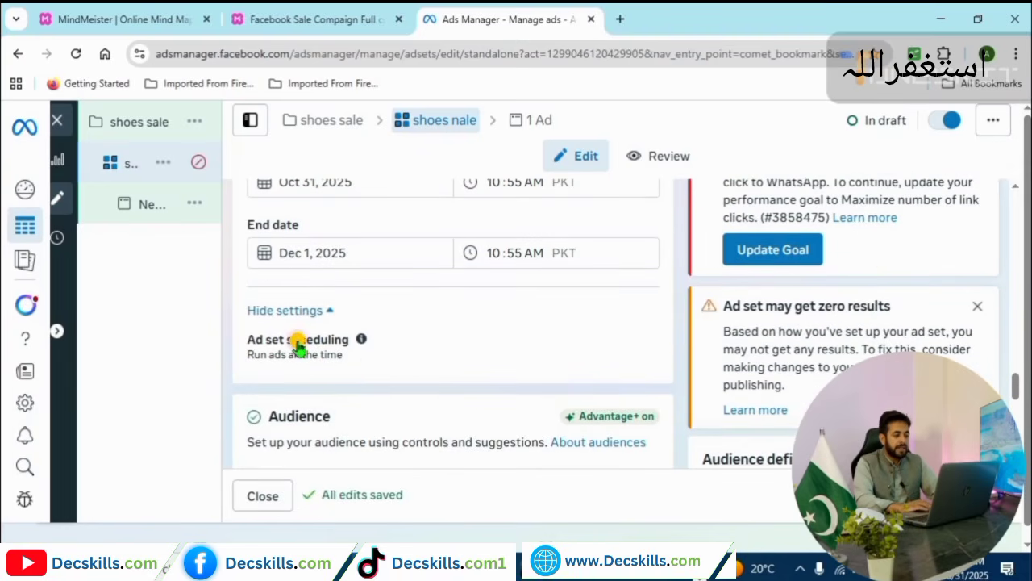
left_click(288, 339)
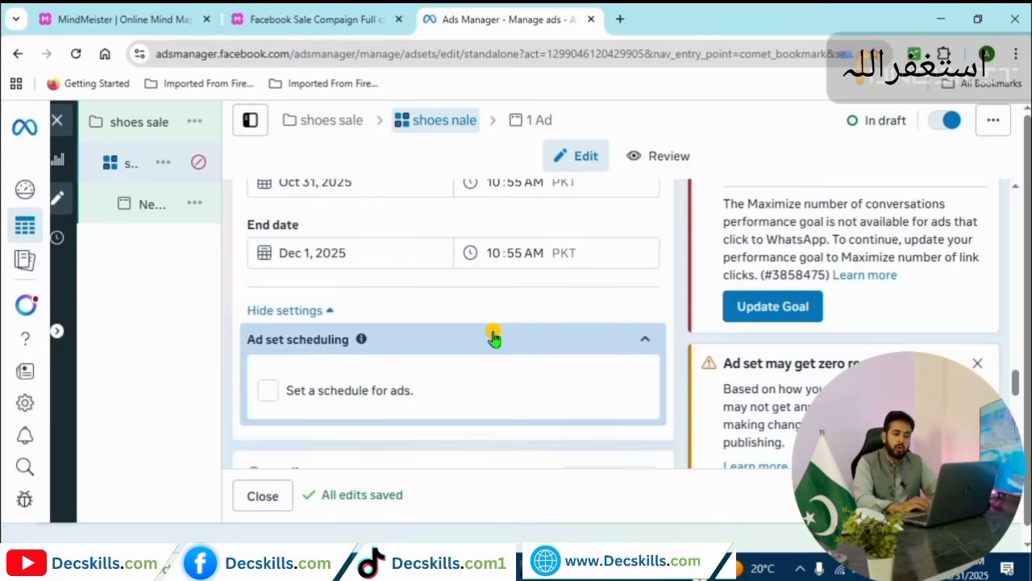
left_click(268, 391)
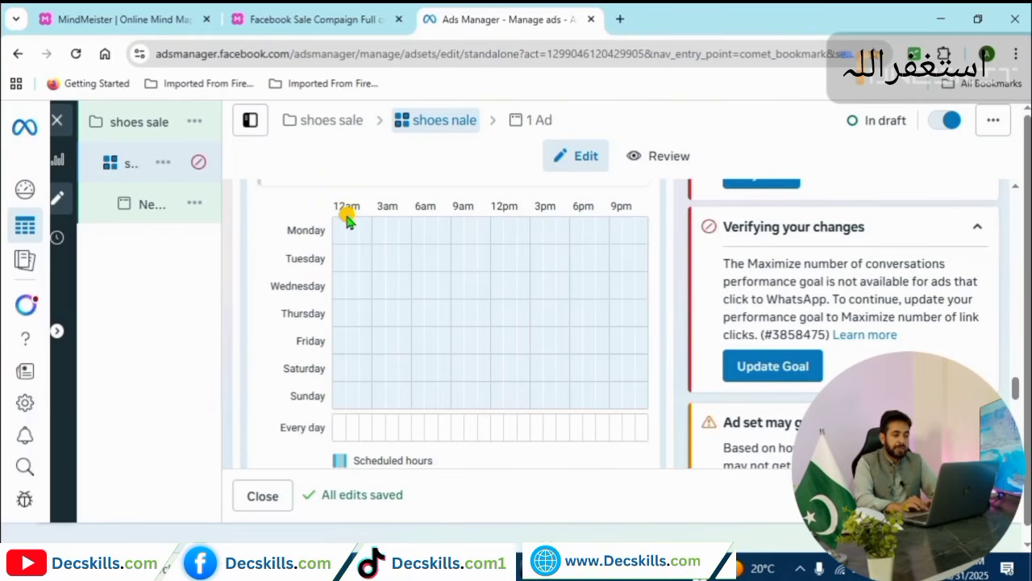
Mark one Monday hour between 12am and 3am as scheduled in the grid.
scroll(348, 217, "up", 5)
scroll(348, 220, "up", 2)
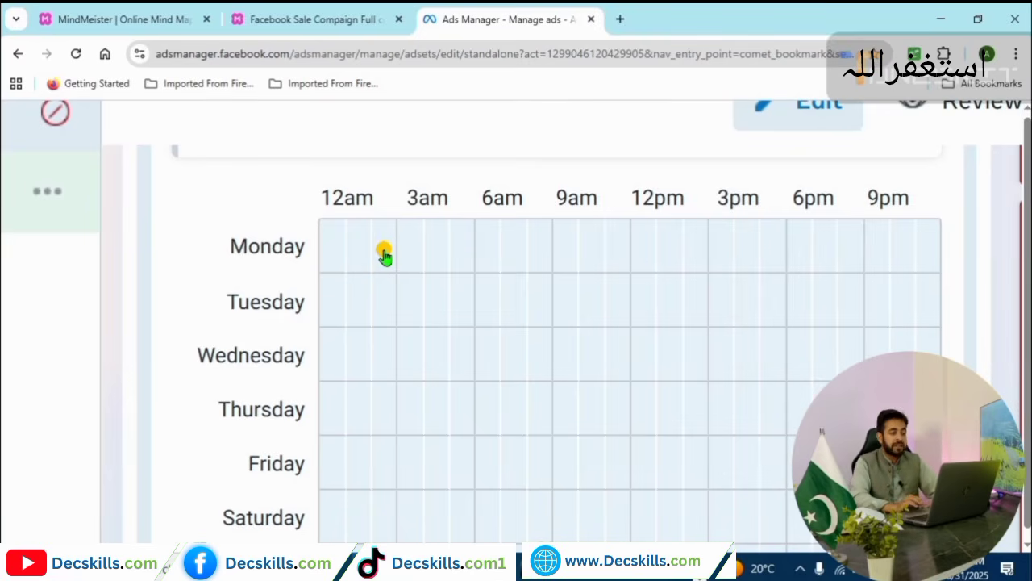
scroll(384, 250, "down", 3)
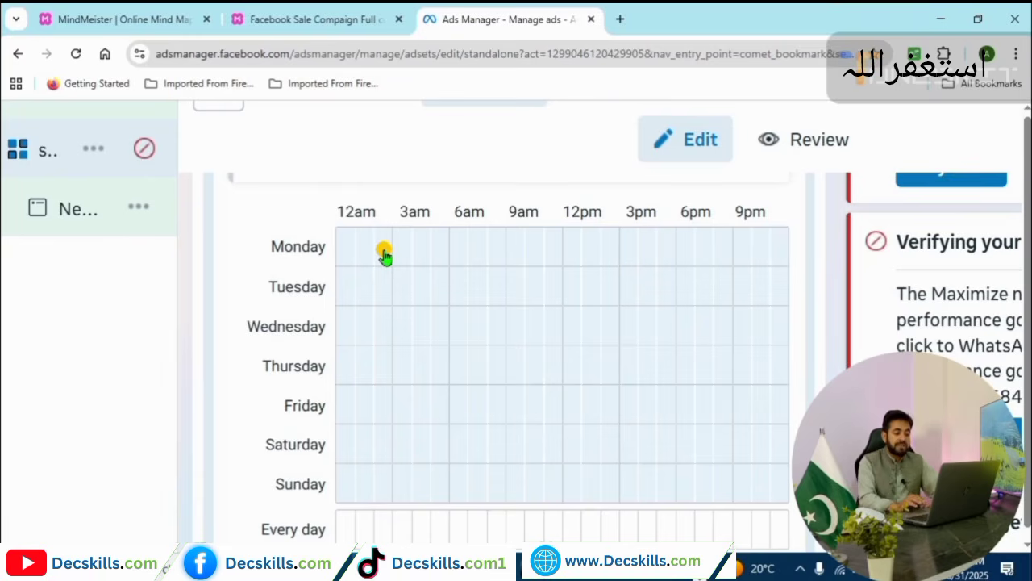
left_click(383, 252)
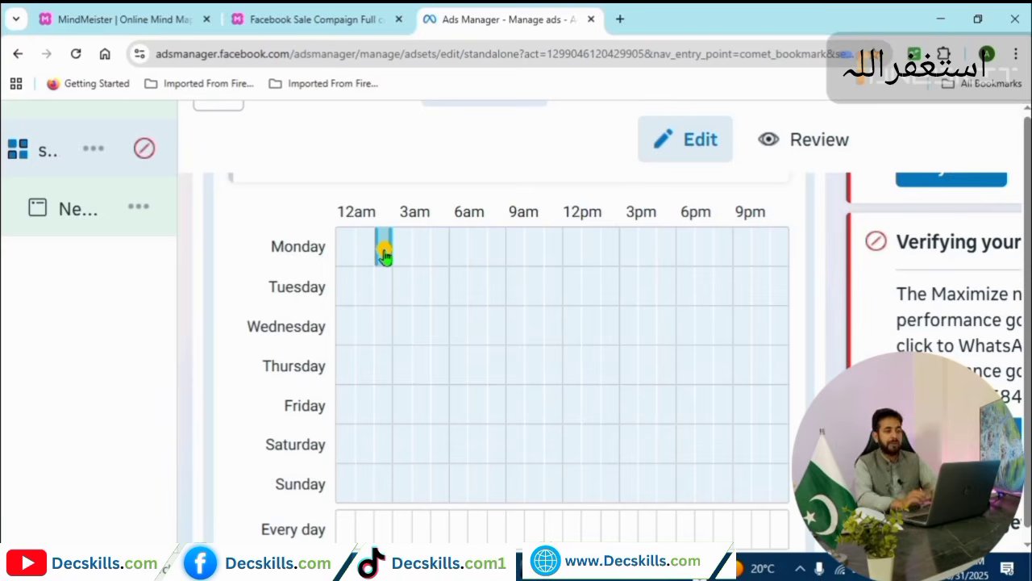
scroll(385, 255, "down", 3)
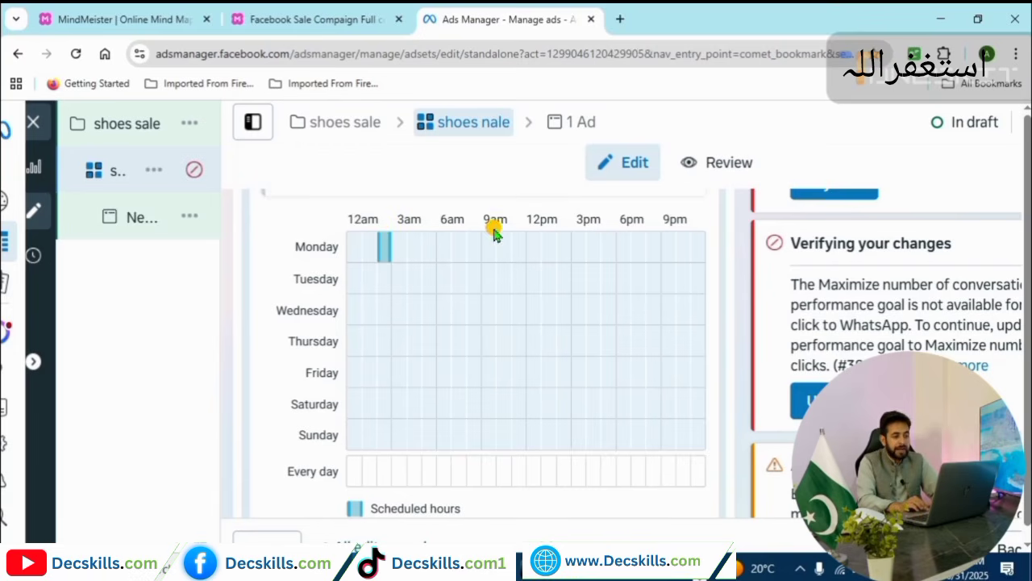
Clear the early Monday hour and schedule Monday 12pm–3pm and 4pm–7pm.
left_click(384, 249)
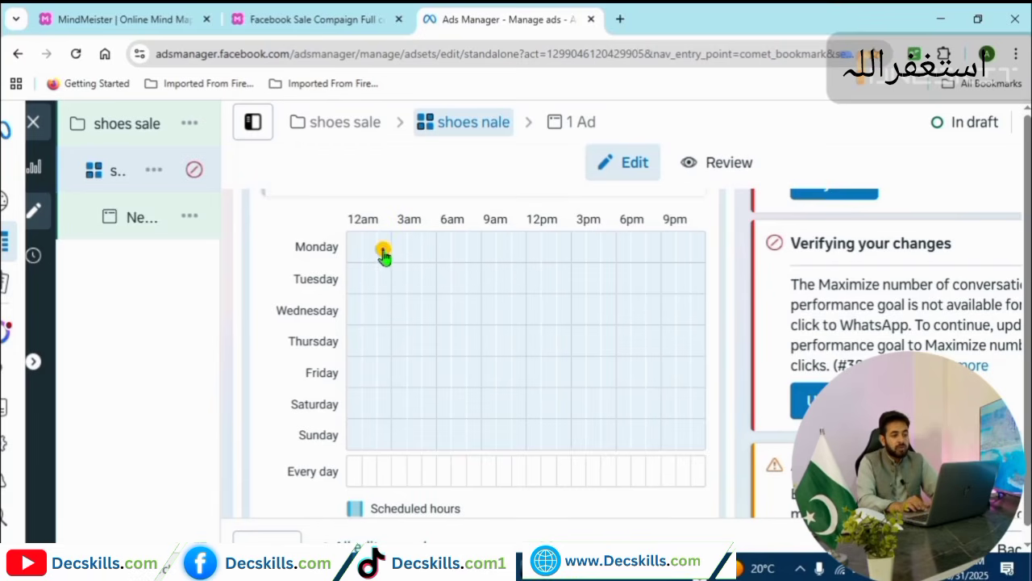
left_click(534, 241)
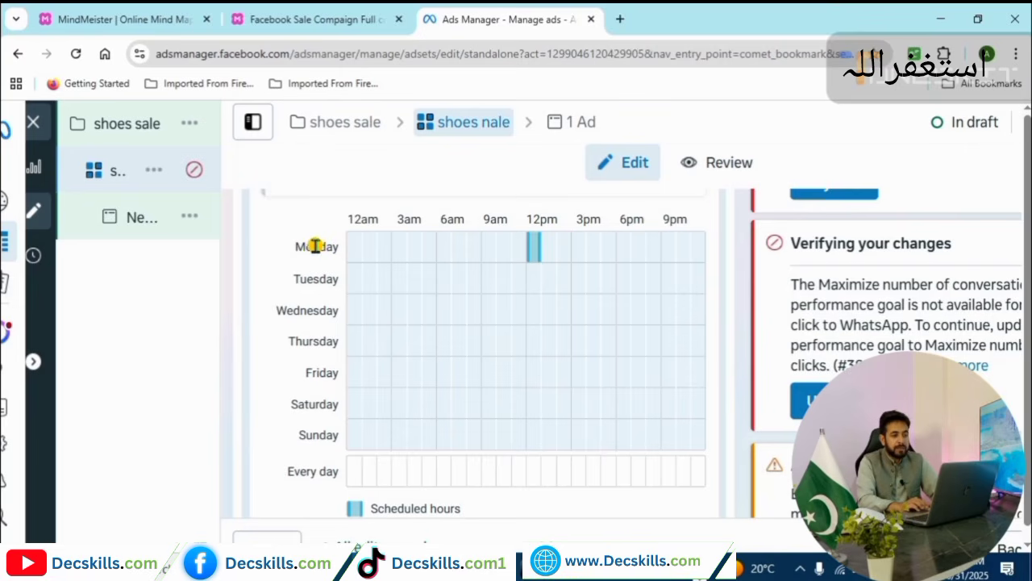
left_click(550, 249)
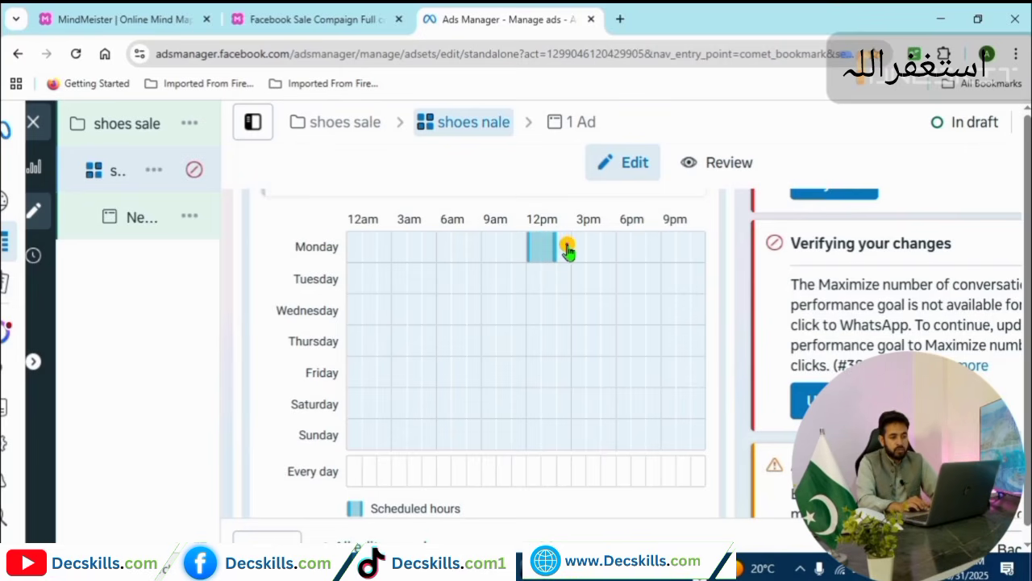
left_click(566, 250)
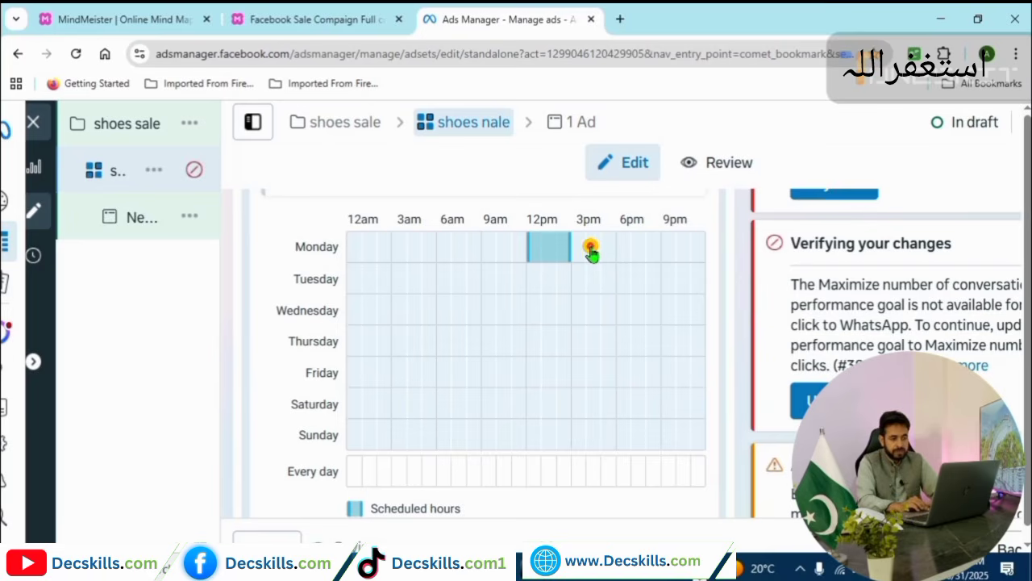
left_click(591, 249)
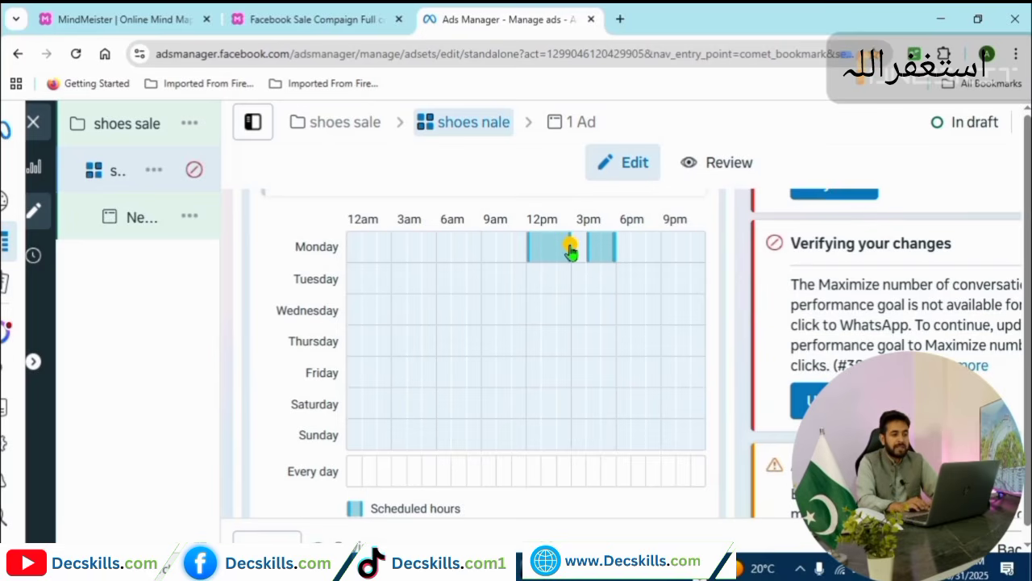
left_click(576, 243)
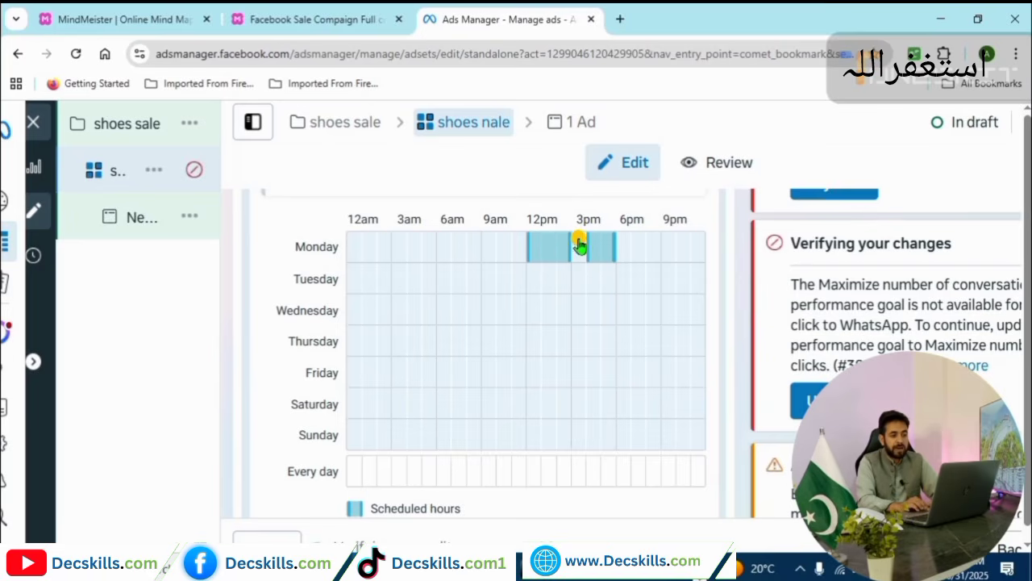
left_click(579, 245)
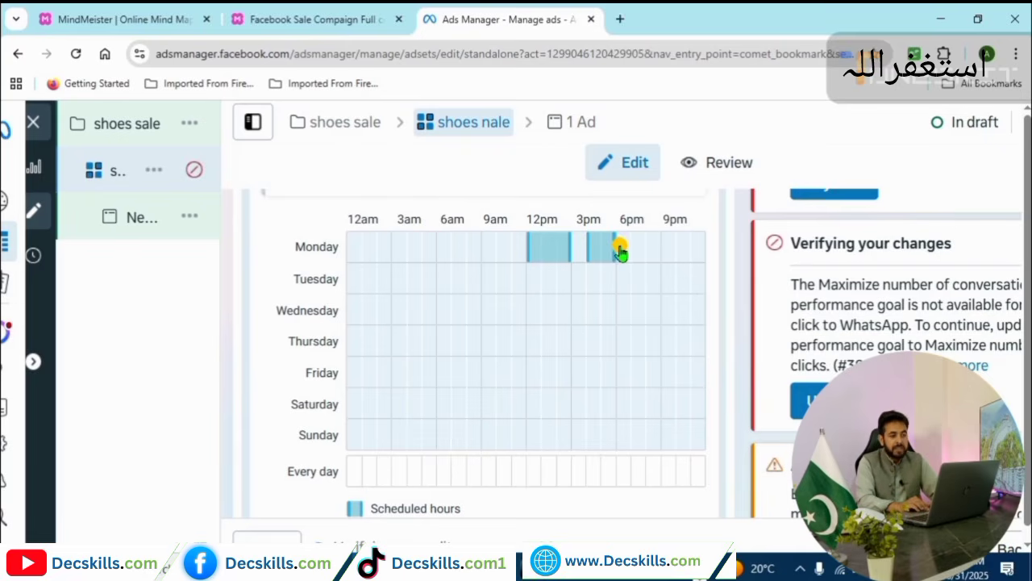
left_click(619, 250)
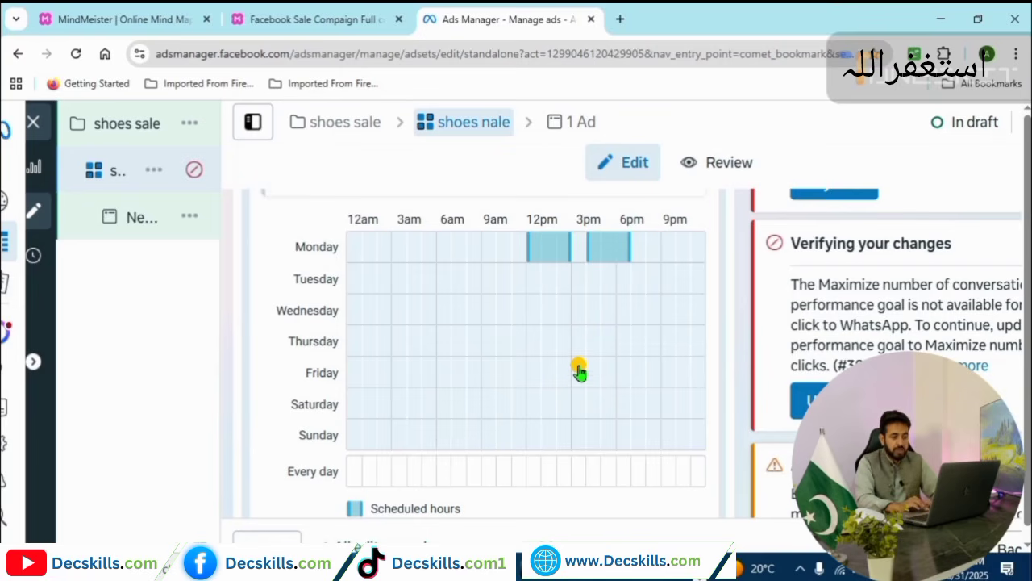
Schedule Friday as one block from 3pm through the end of the day.
left_click(579, 372)
left_click_drag(596, 379, 628, 380)
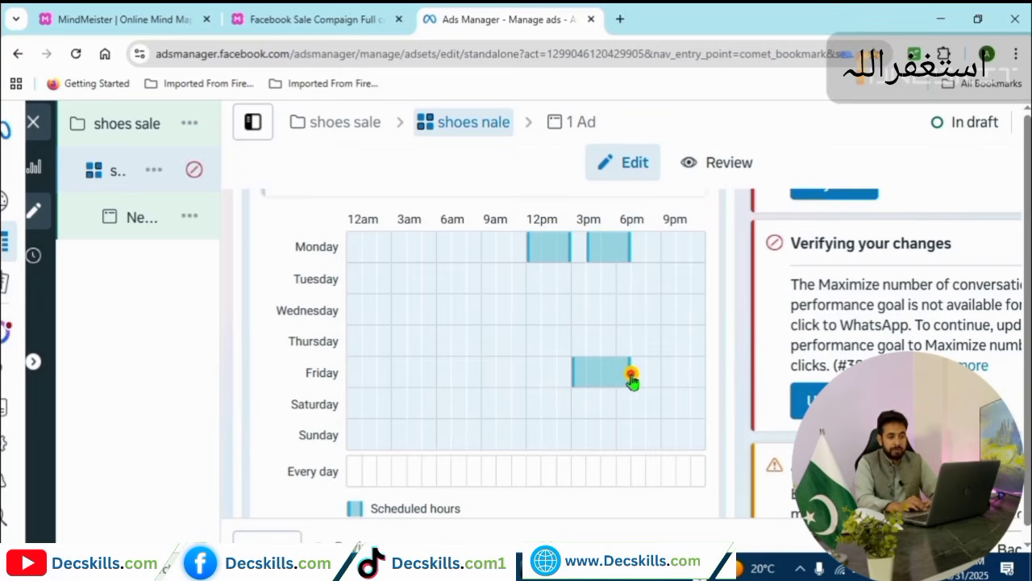
left_click(671, 378)
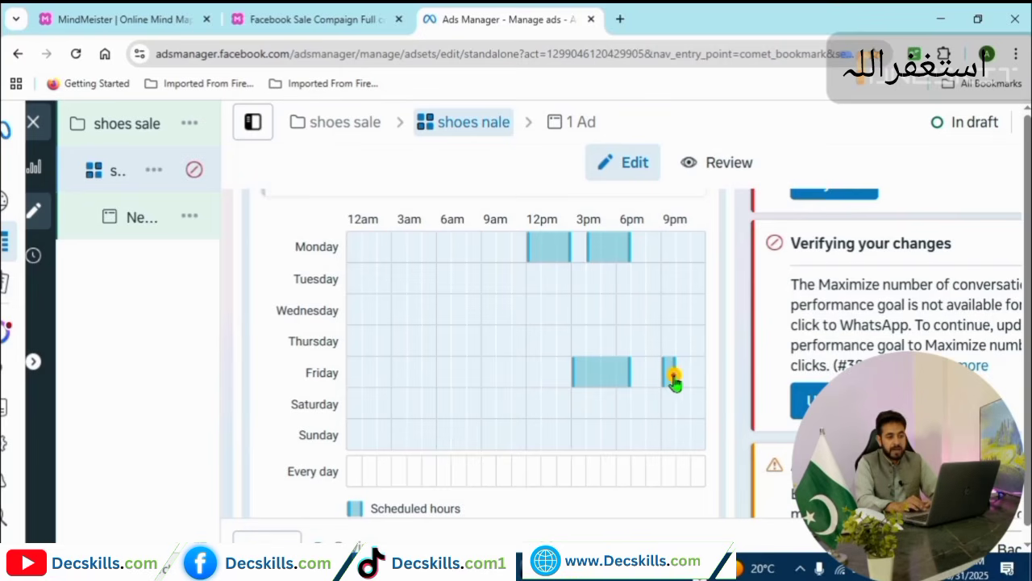
left_click_drag(673, 381, 638, 383)
left_click(638, 383)
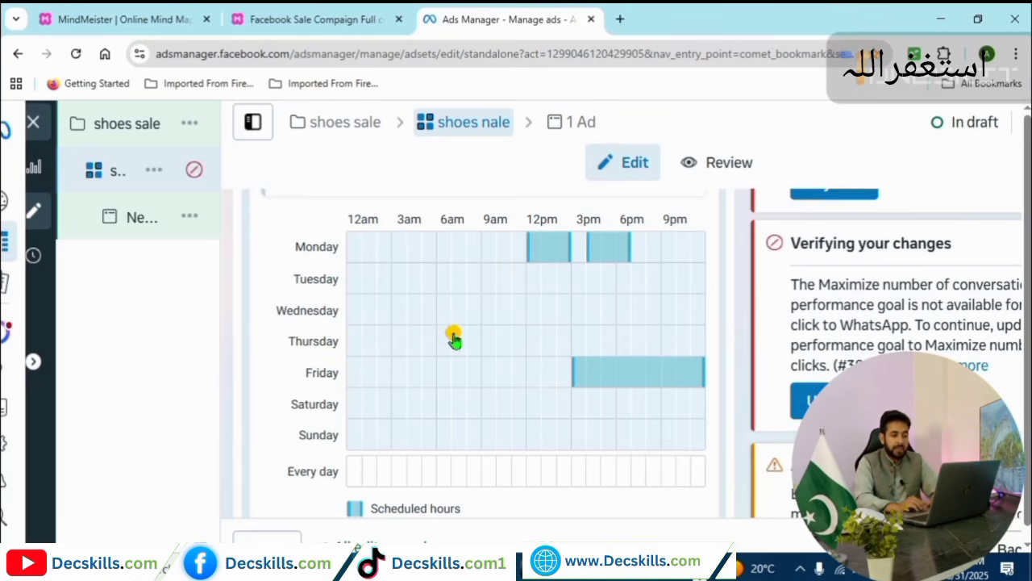
Add Thursday 3pm, 5pm and 6pm to the schedule.
left_click(581, 345)
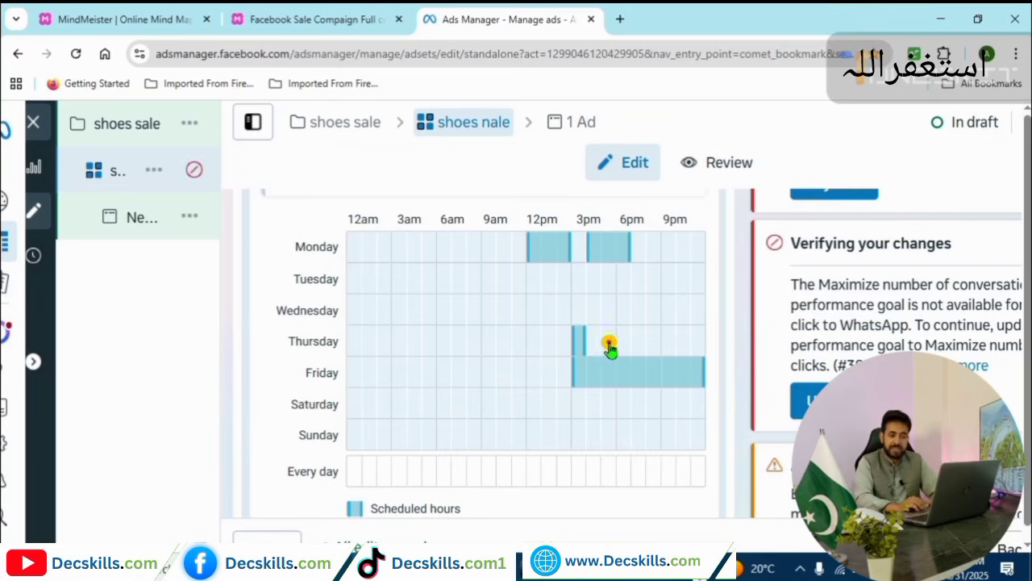
left_click(614, 341)
left_click(613, 341)
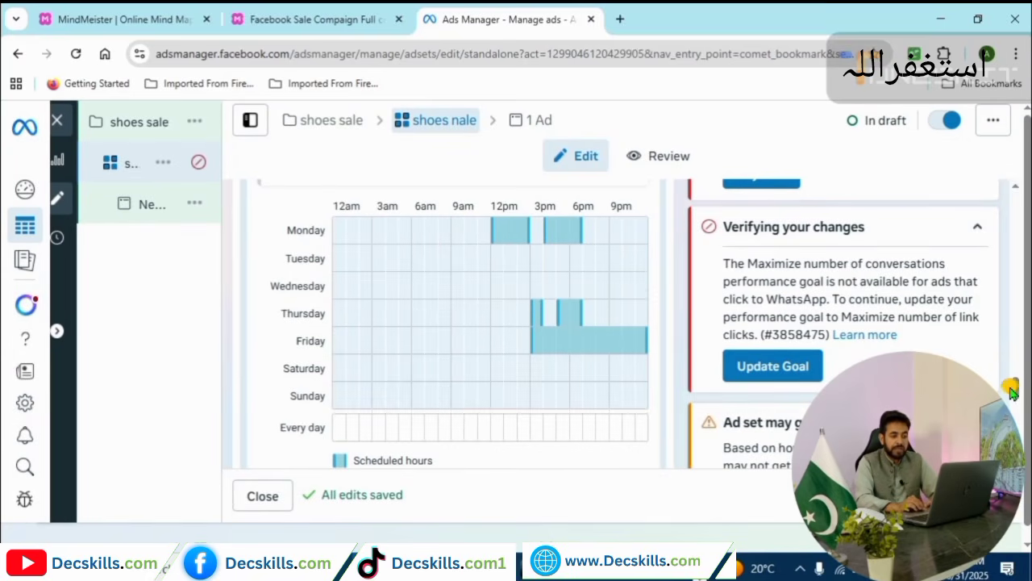
scroll(1017, 393, "down", 2)
scroll(1015, 403, "down", 3)
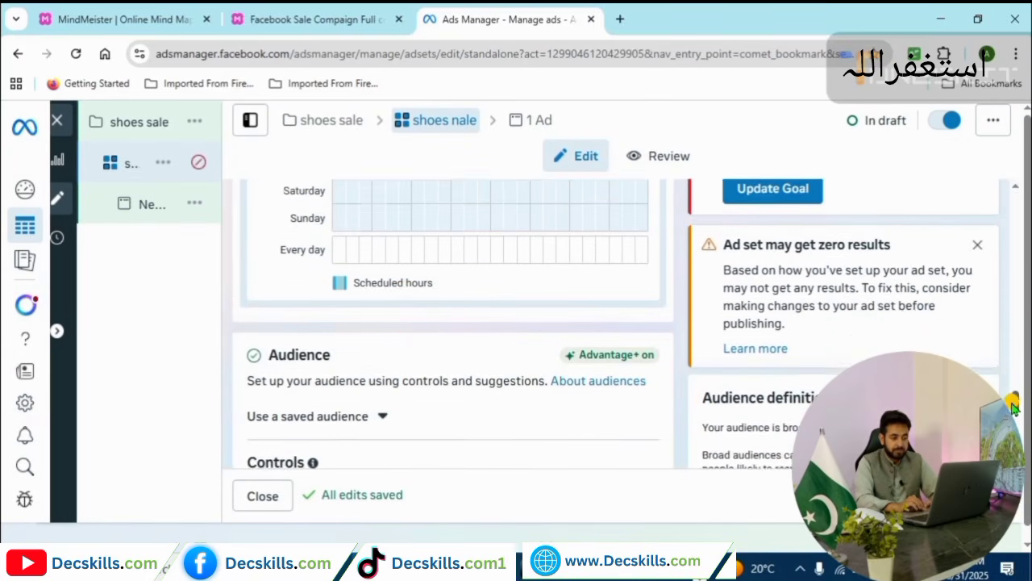
scroll(1010, 403, "up", 5)
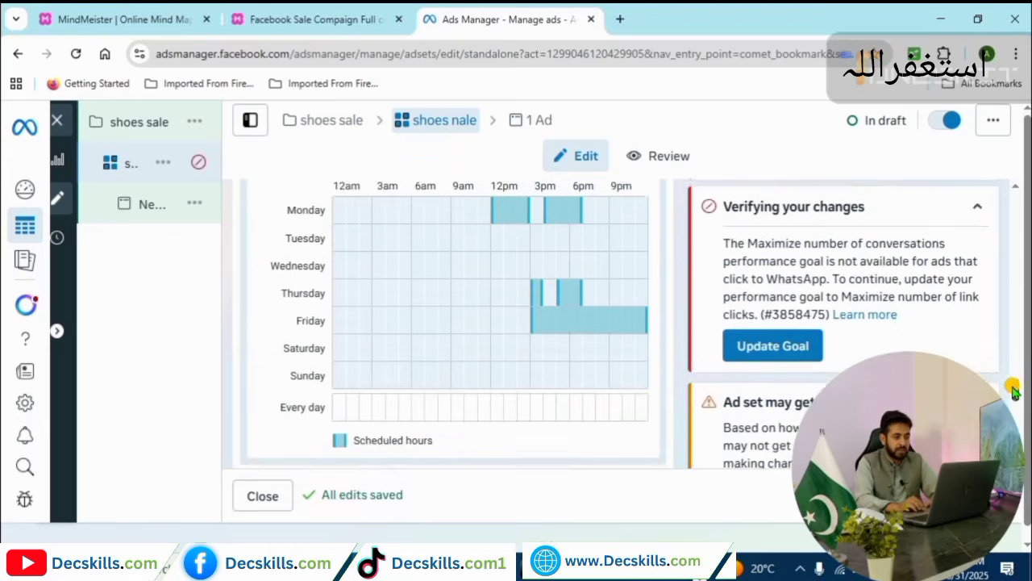
scroll(1015, 413, "down", 5)
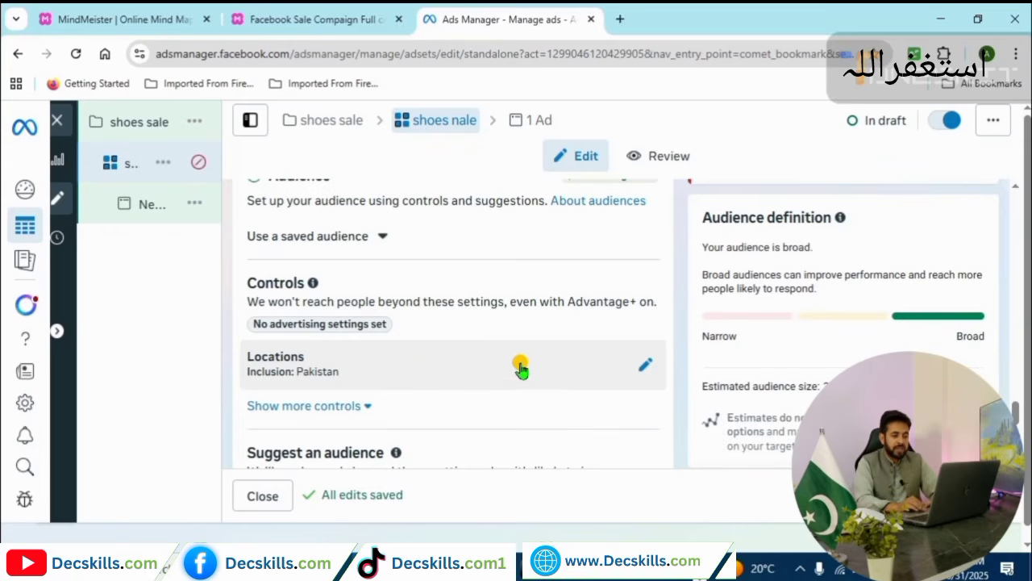
left_click(639, 373)
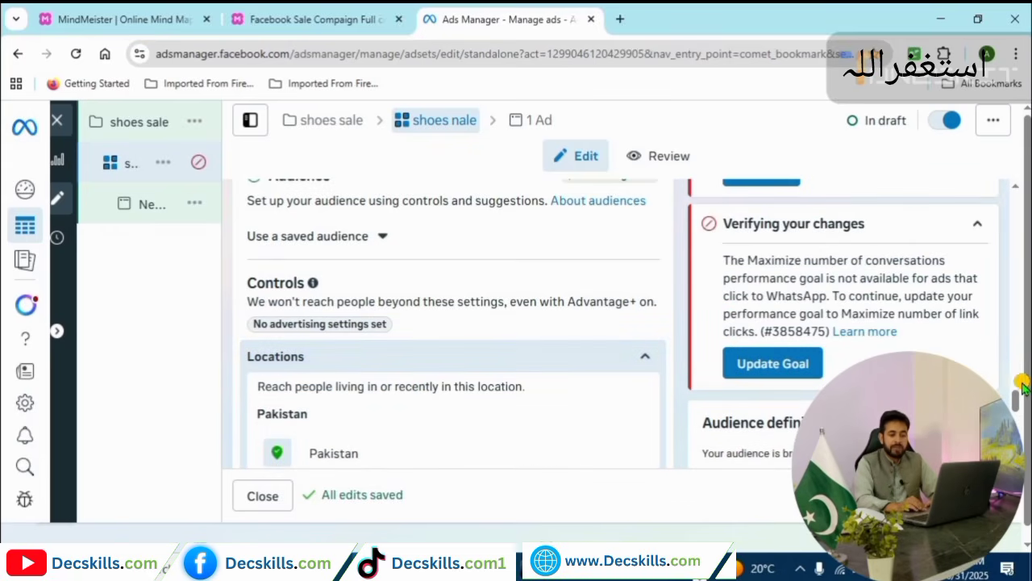
left_click_drag(1016, 399, 1016, 409)
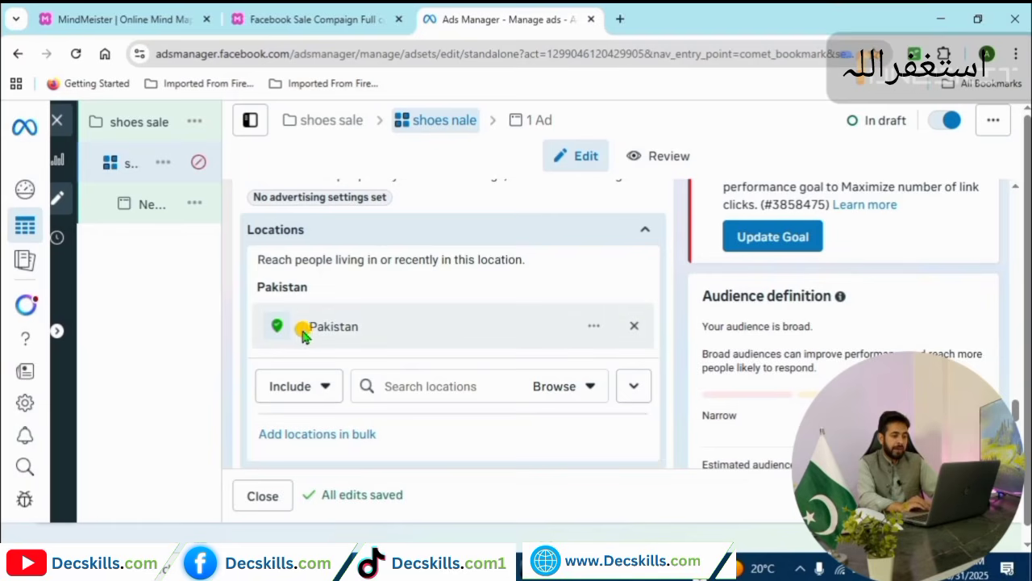
Target Karachi, Sindh, Pakistan with an initial radius of about 29 miles.
left_click(404, 385)
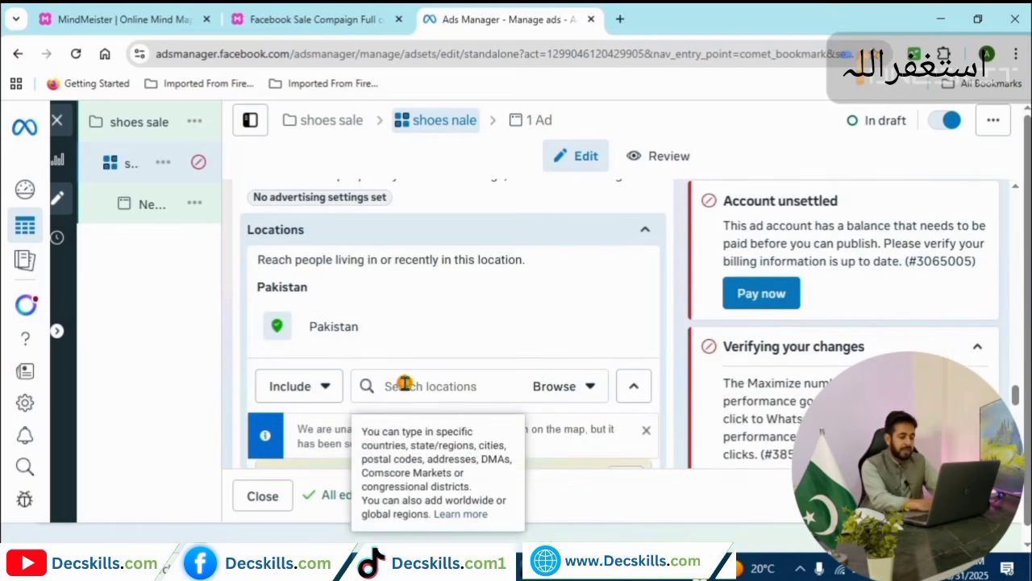
type("karachi")
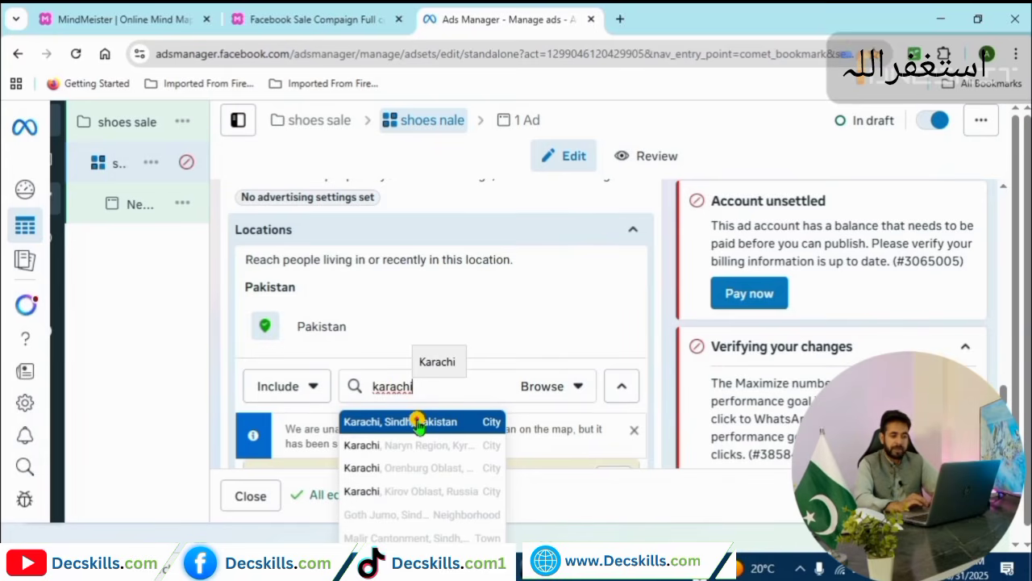
left_click(418, 422)
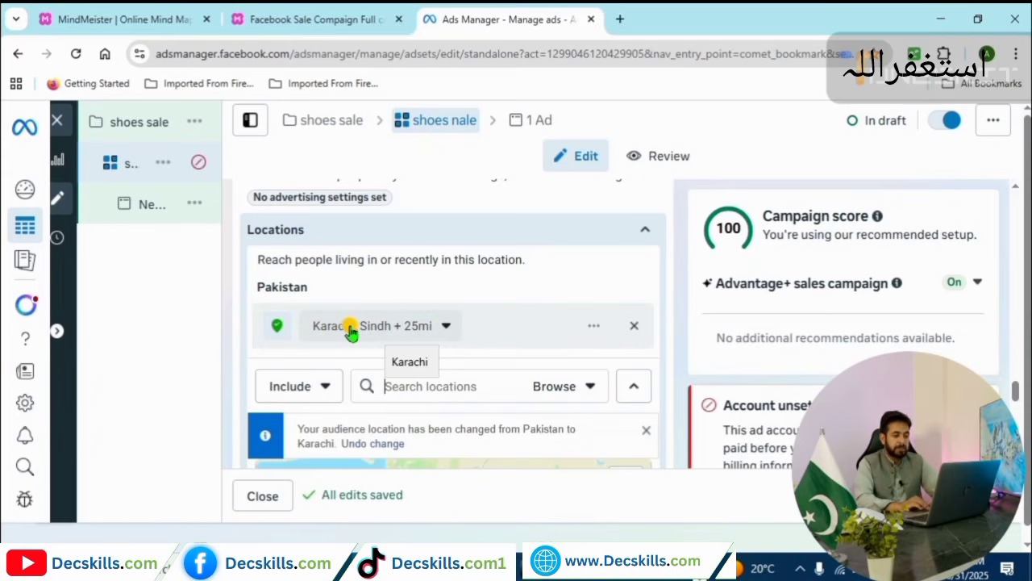
left_click(442, 327)
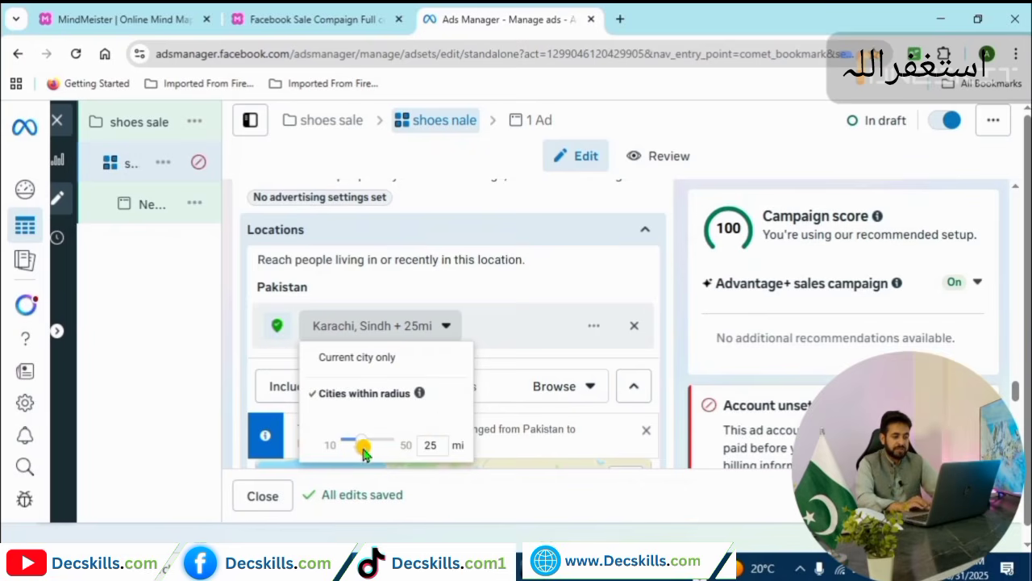
left_click_drag(359, 438, 368, 439)
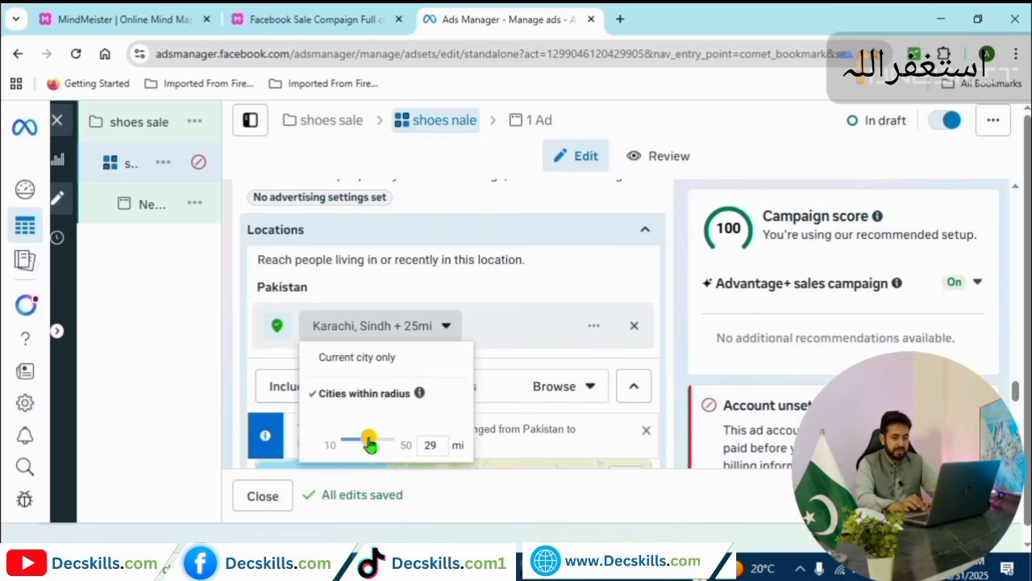
left_click(1018, 380)
left_click_drag(1016, 387, 1006, 403)
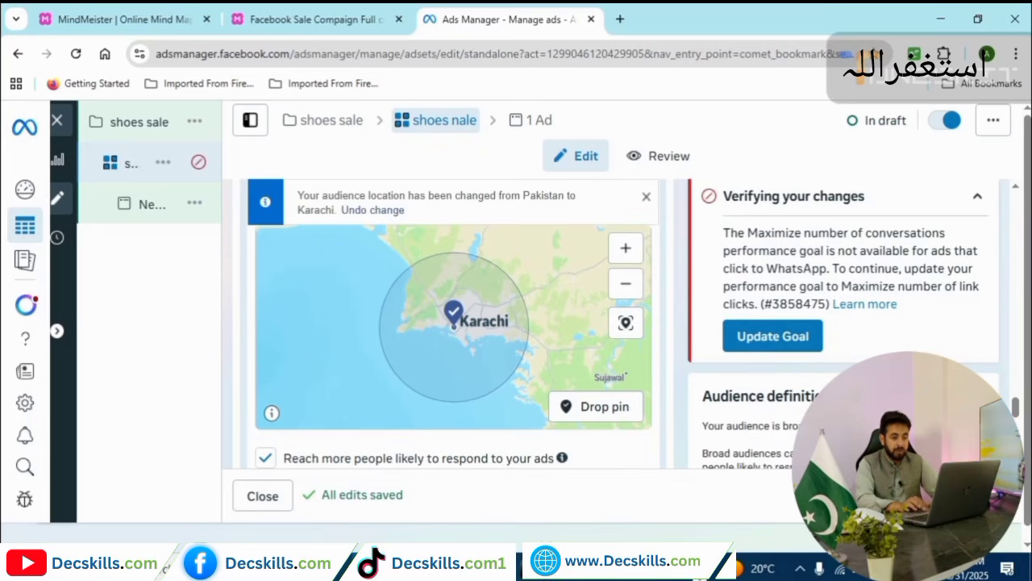
scroll(1016, 412, "up", 2)
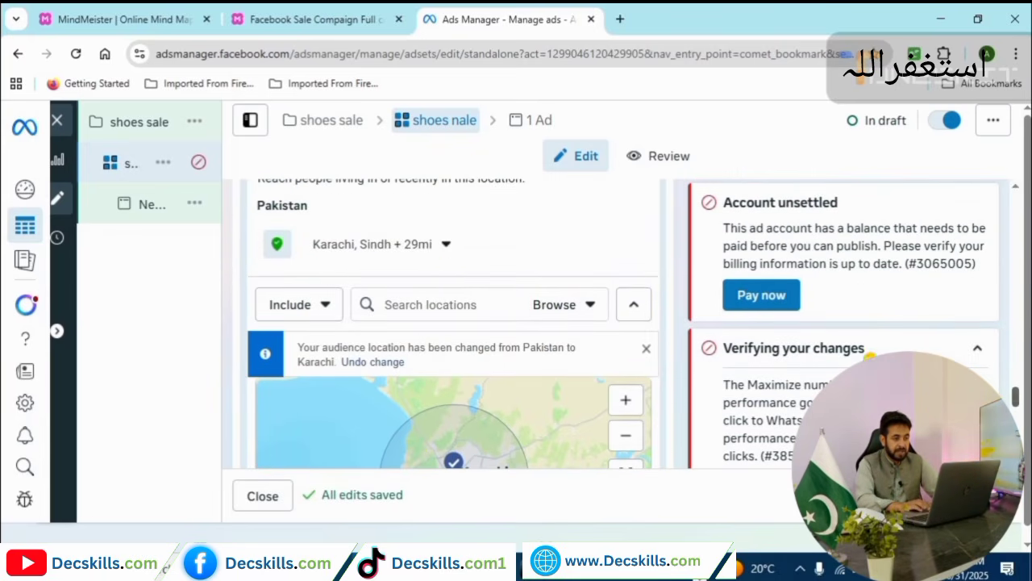
Widen the Karachi targeting radius to 34 miles.
left_click(444, 246)
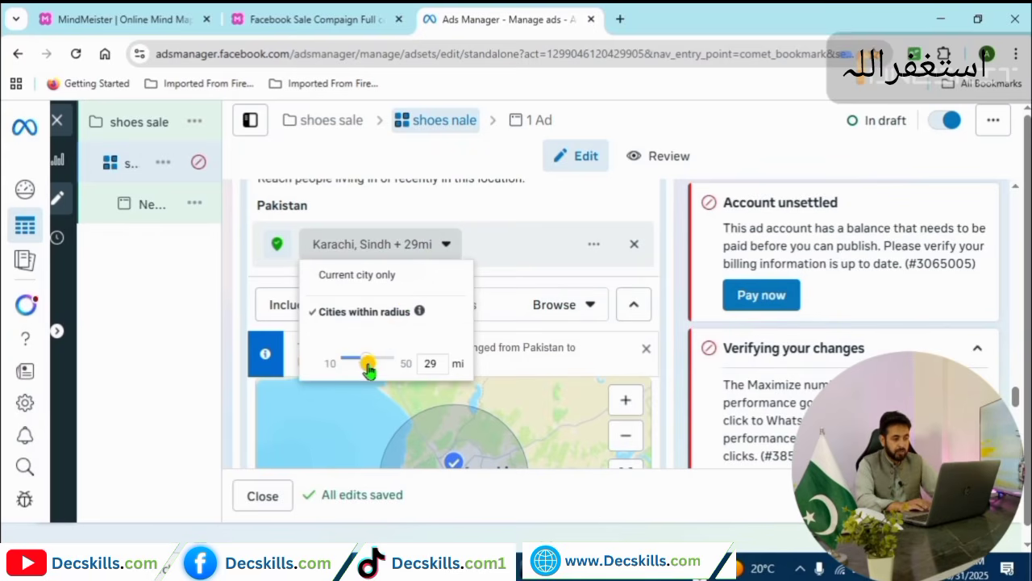
left_click_drag(367, 363, 380, 363)
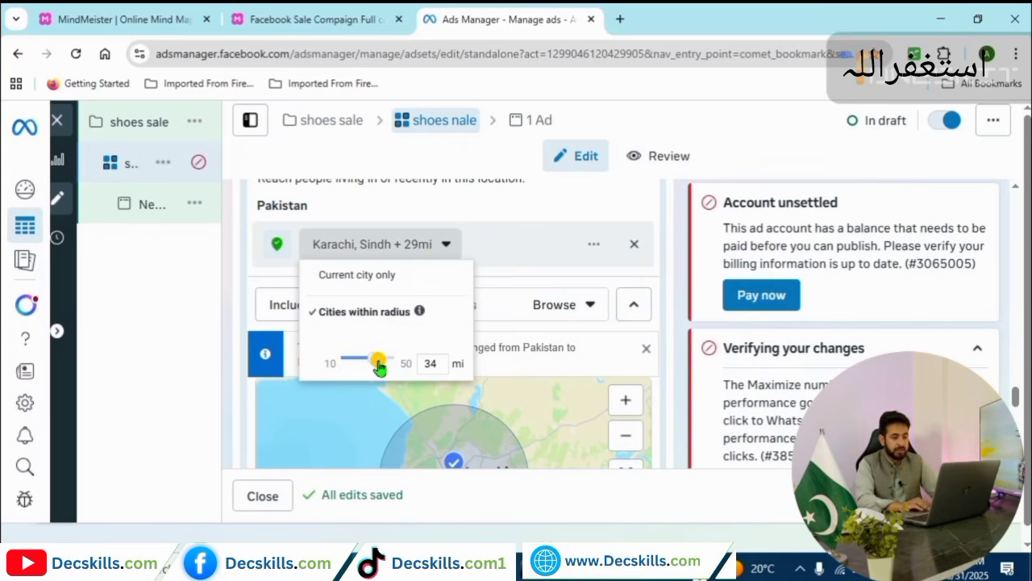
left_click(593, 390)
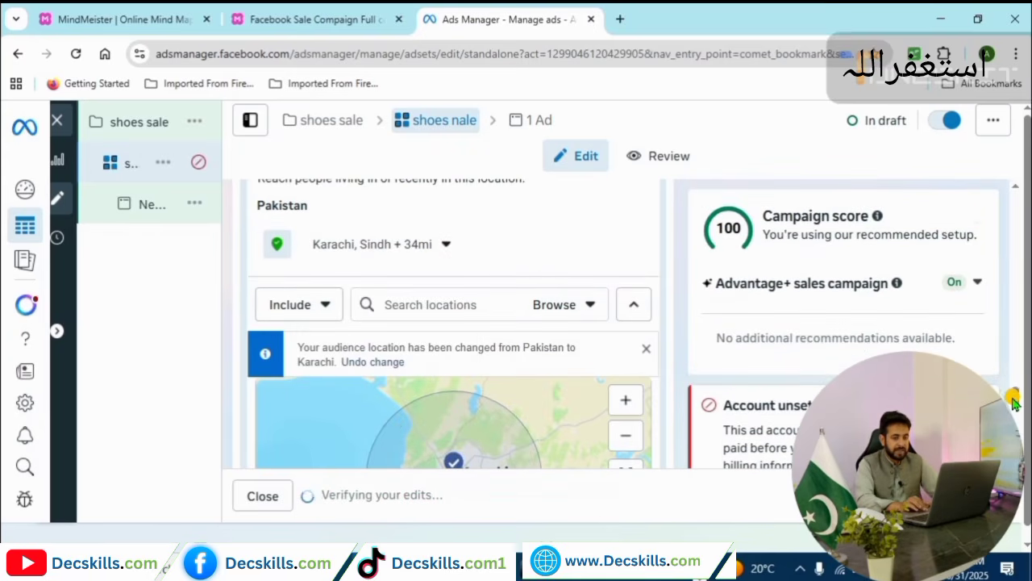
scroll(1014, 403, "down", 3)
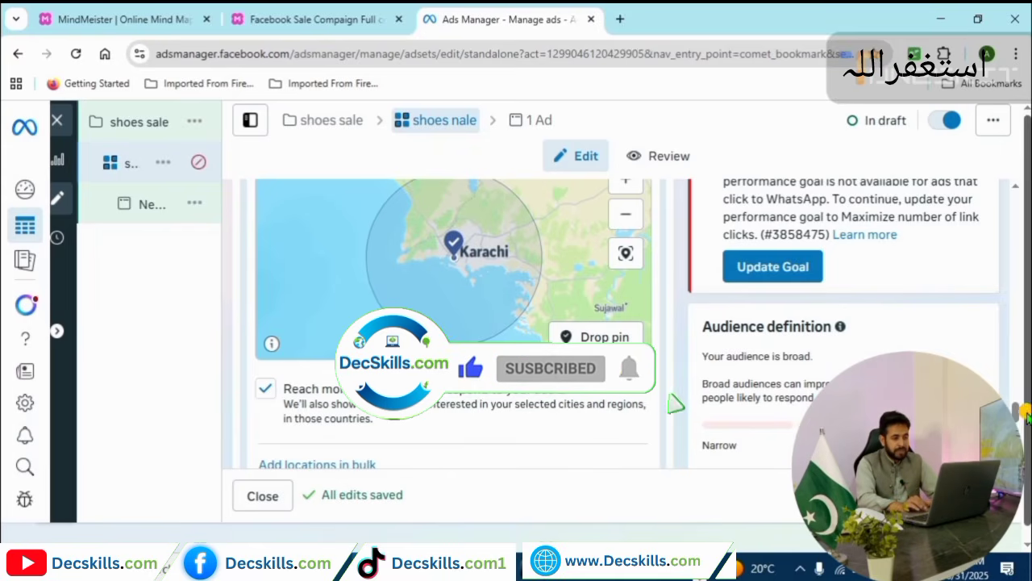
scroll(1021, 410, "up", 2)
scroll(1020, 409, "up", 3)
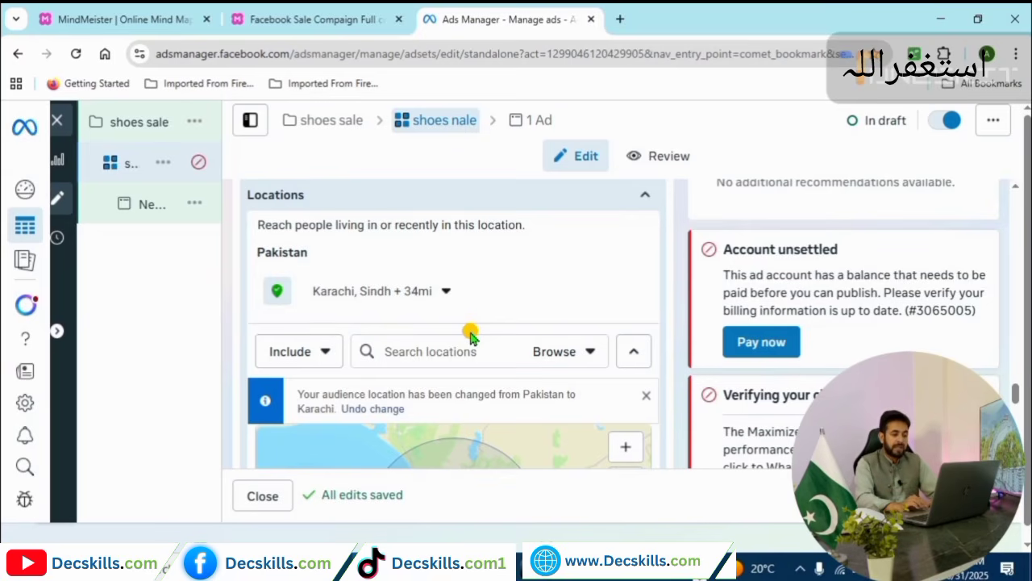
mouse_move(449, 292)
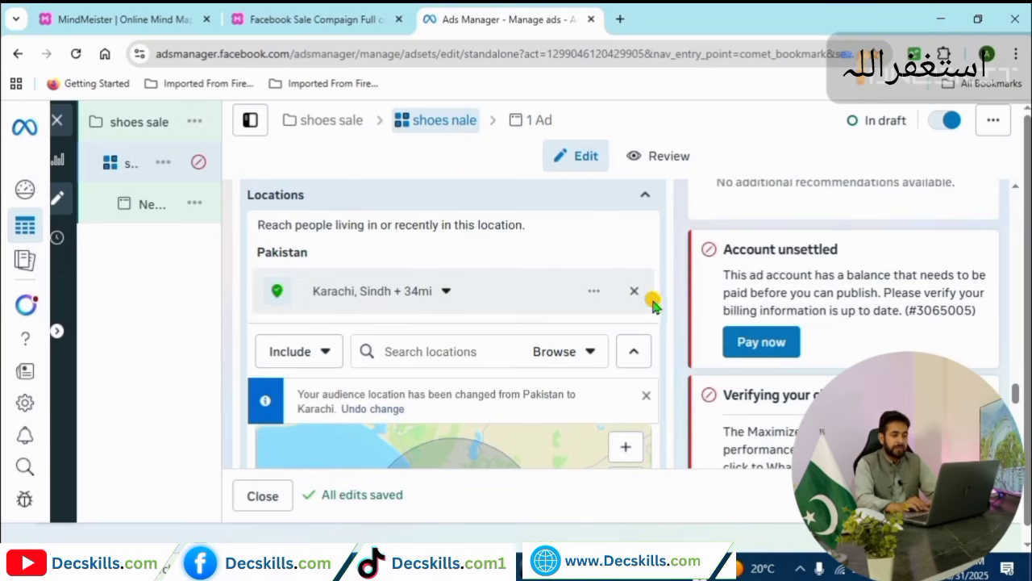
scroll(638, 292, "up", 1)
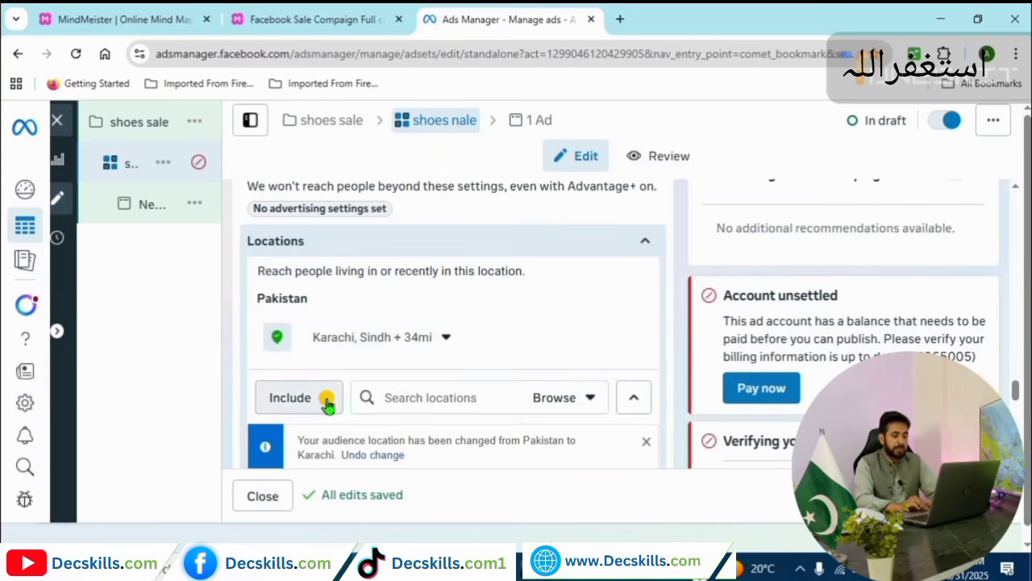
Search 'pakistan' and target the whole country of Pakistan instead of Karachi.
left_click(389, 398)
type("Pakisat")
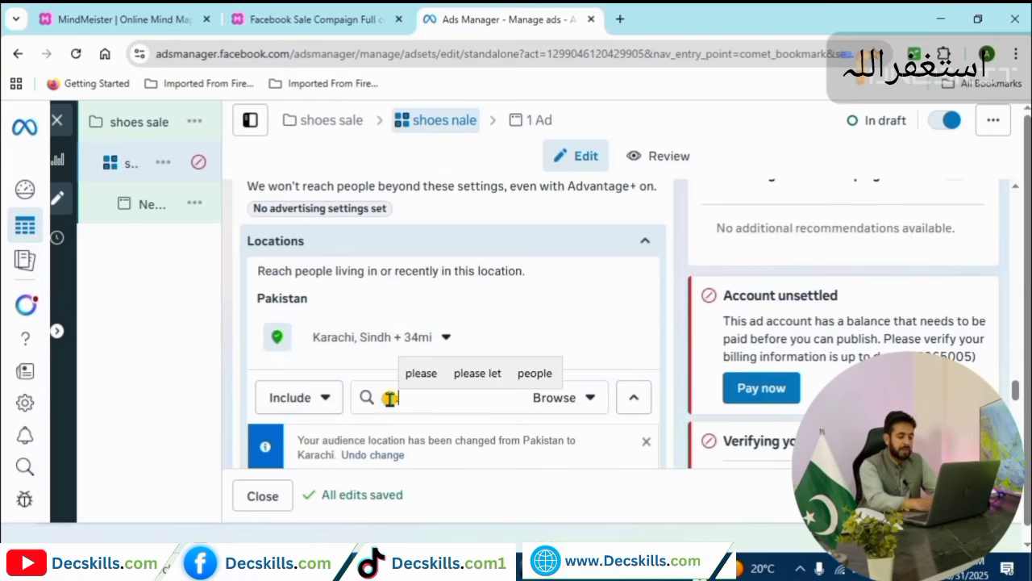
type("n")
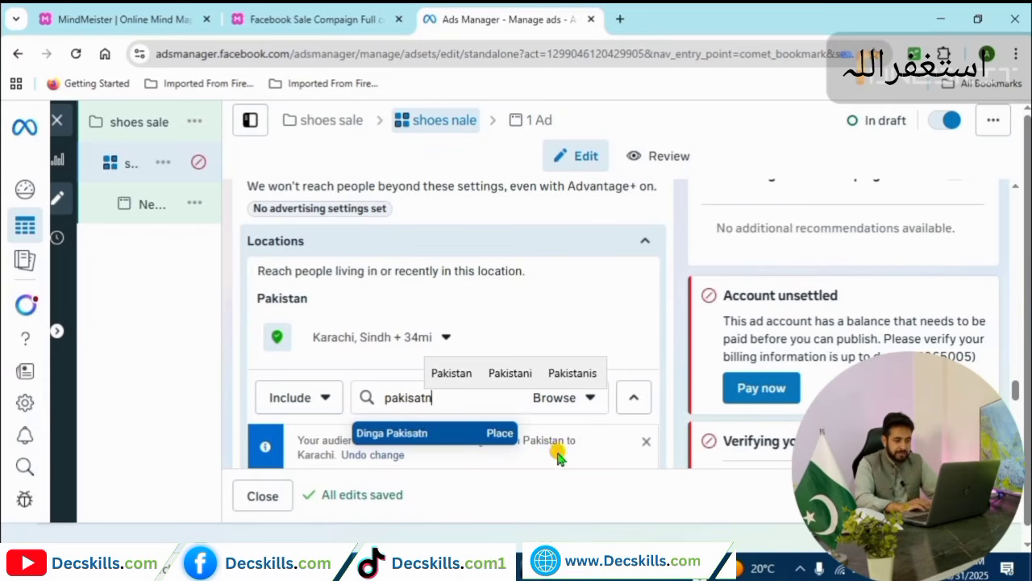
scroll(538, 443, "down", 1)
left_click(449, 309)
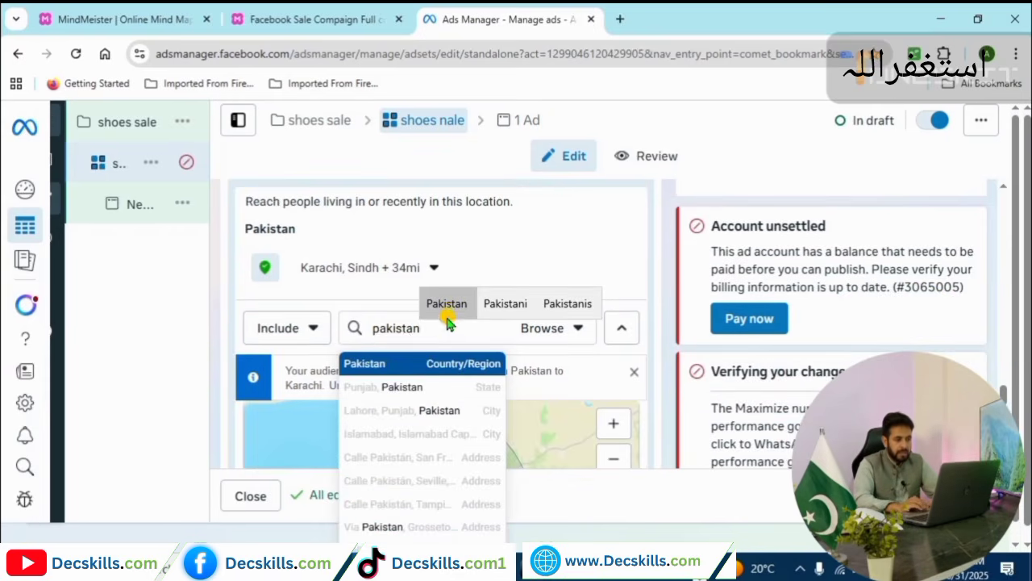
left_click(444, 368)
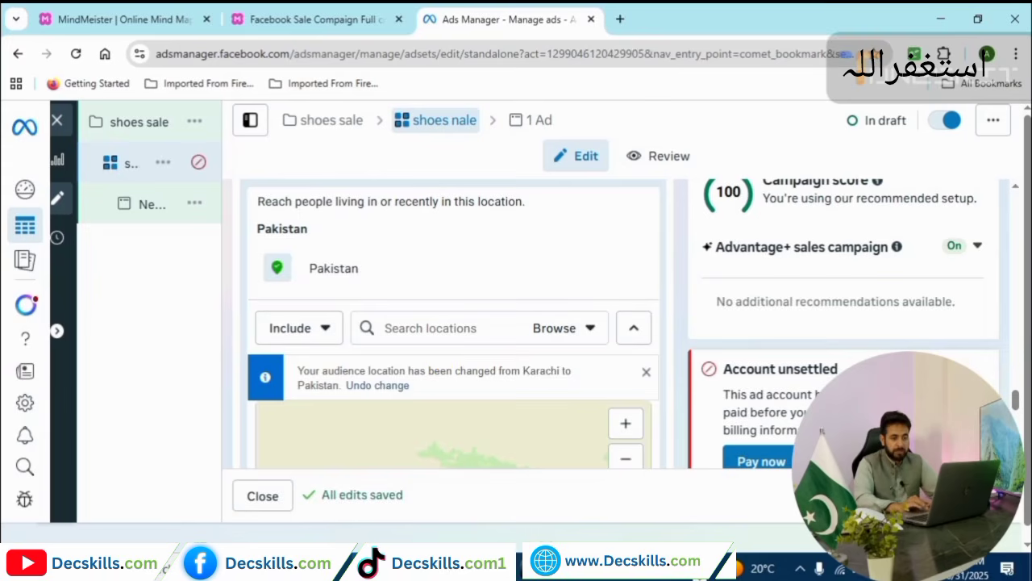
Change the location mode from Include to Exclude for the next location.
scroll(1012, 403, "up", 2)
scroll(1016, 404, "down", 2)
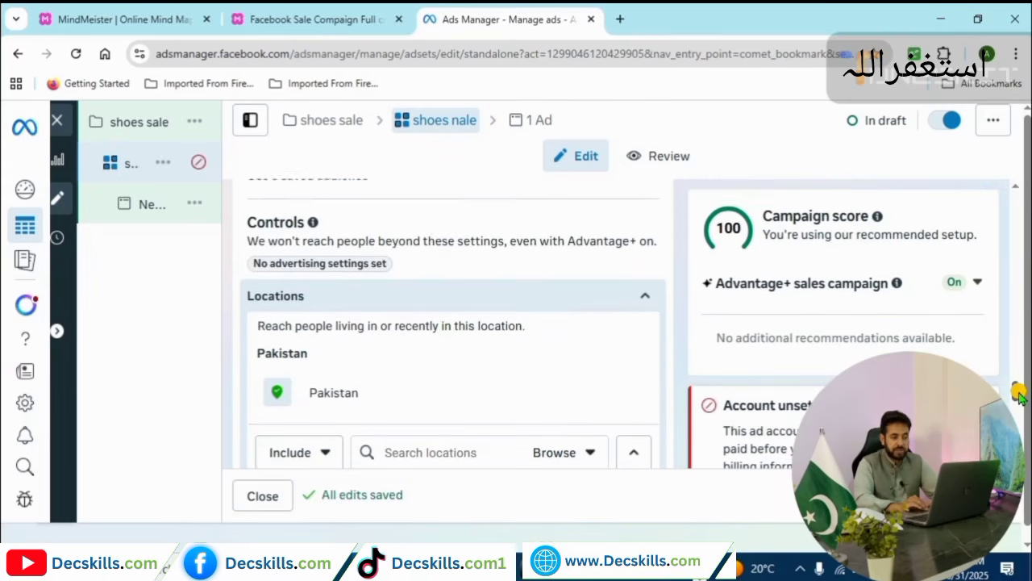
scroll(1017, 403, "down", 3)
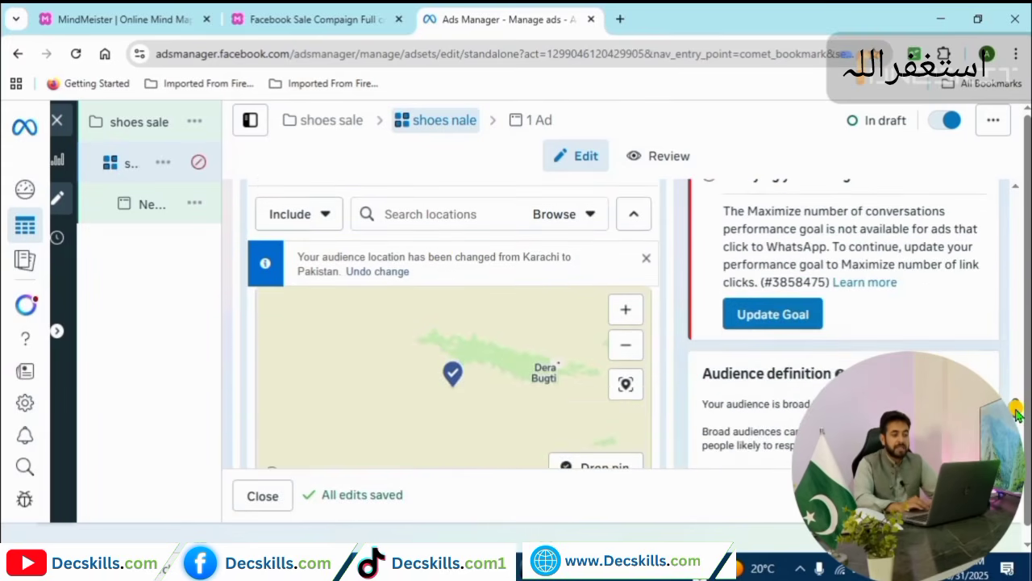
scroll(1018, 410, "up", 1)
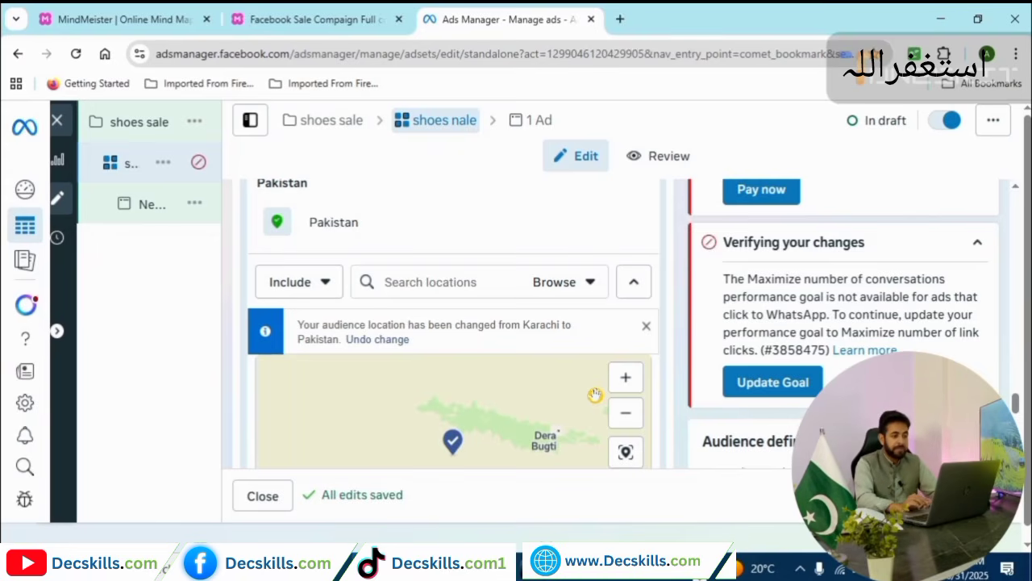
left_click(324, 291)
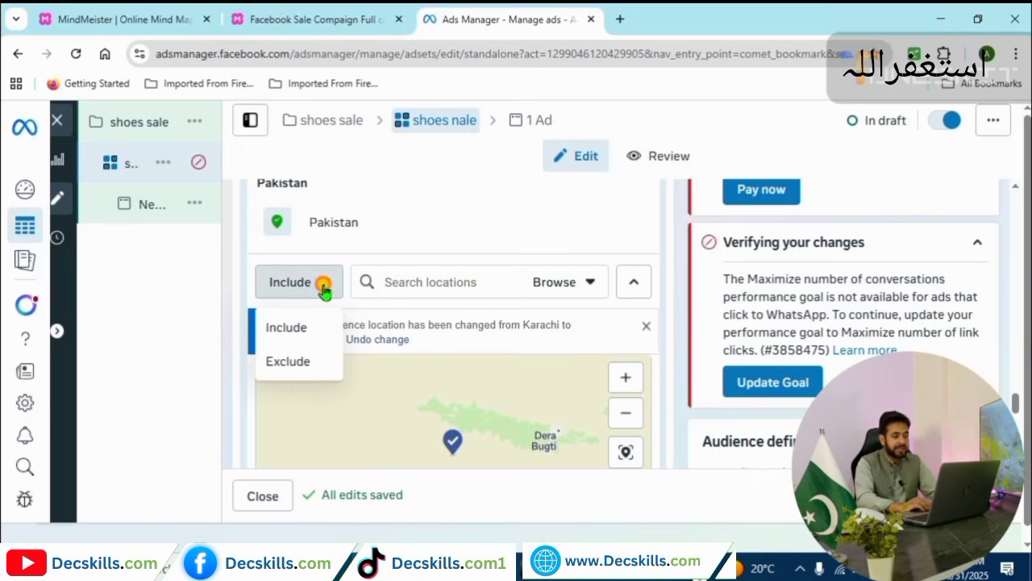
left_click(298, 361)
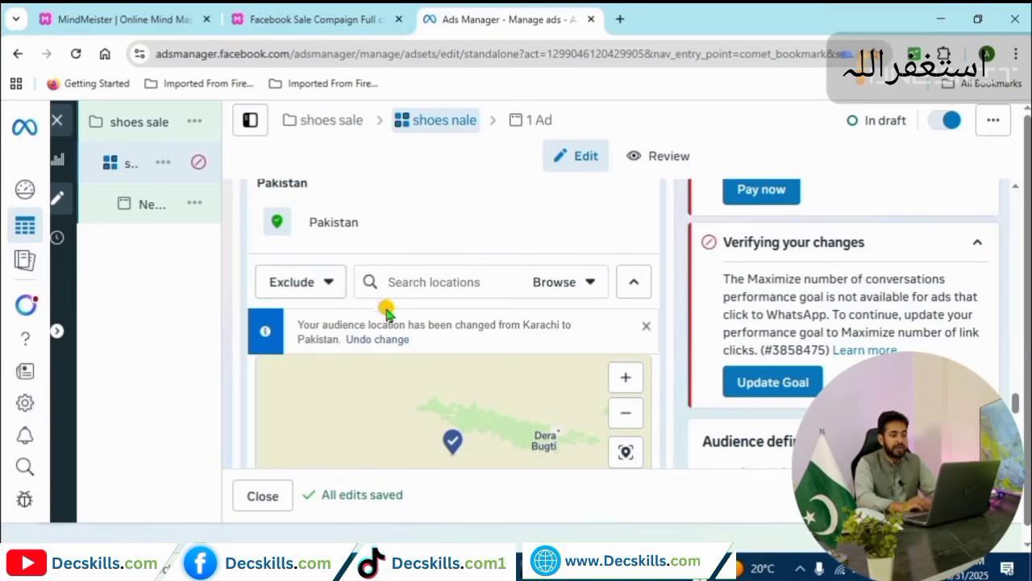
Search 'lahore' and add Lahore, Punjab, Pakistan as a location.
type("l")
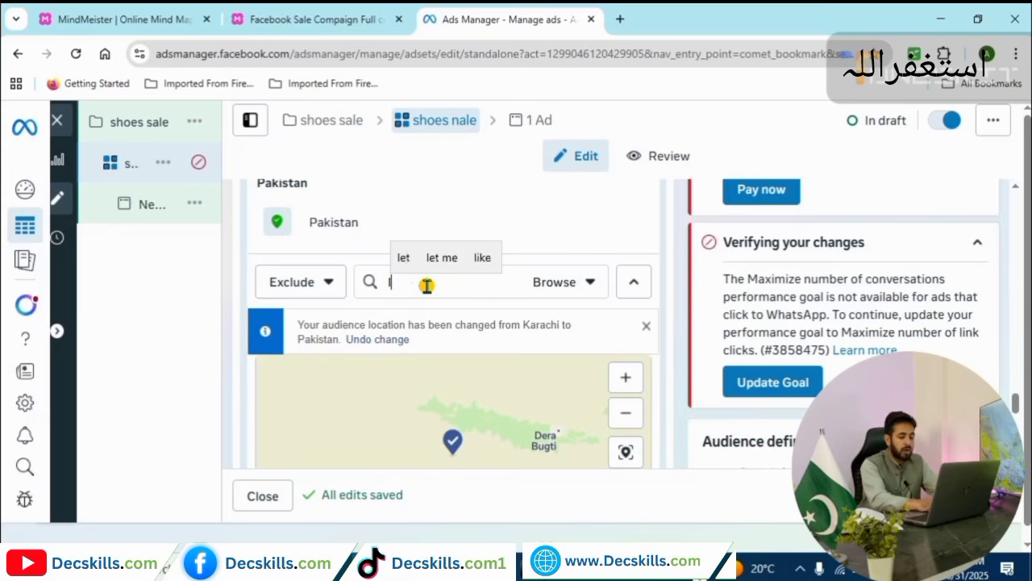
type("ahore")
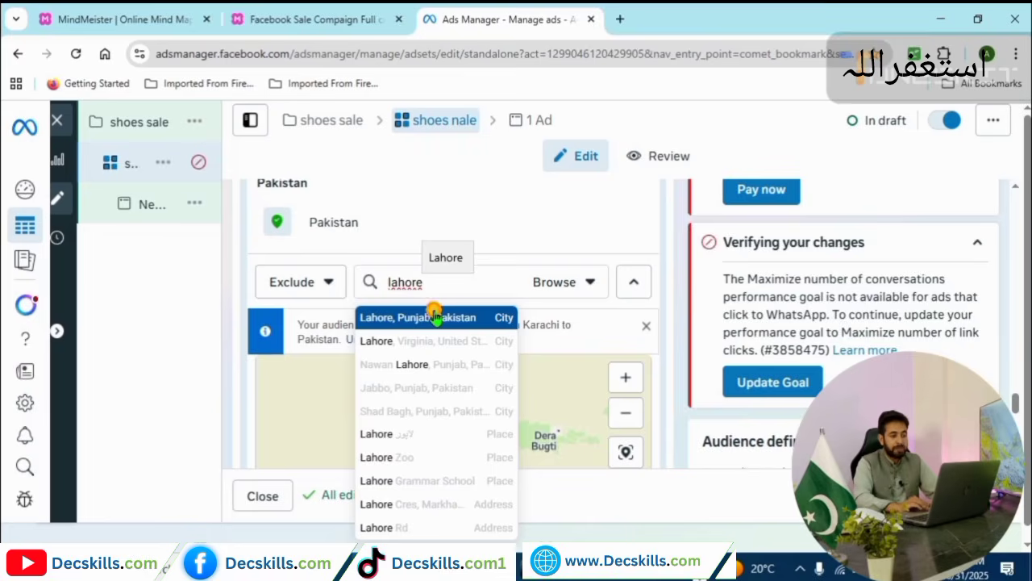
left_click(434, 316)
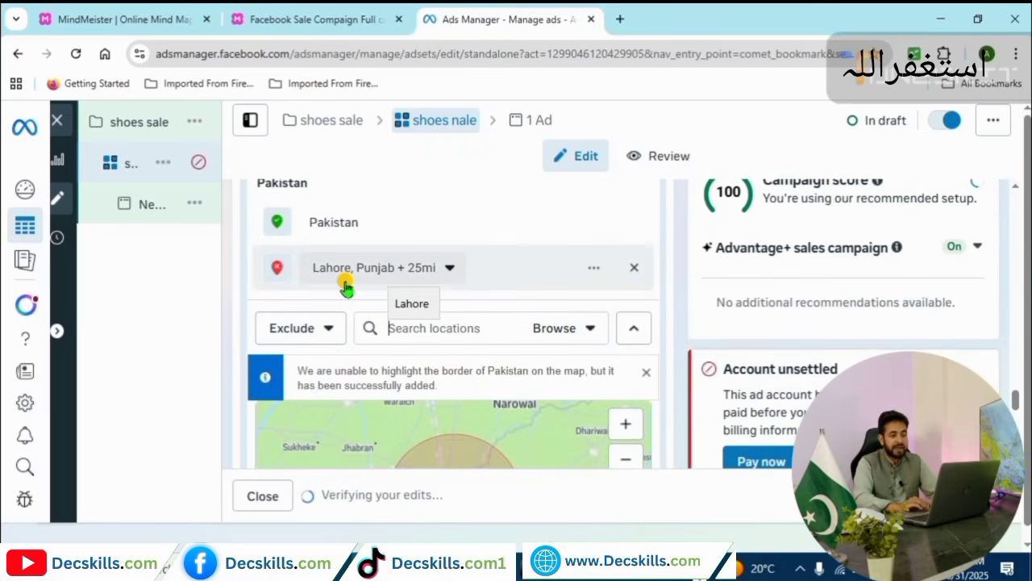
left_click_drag(1014, 395, 1014, 401)
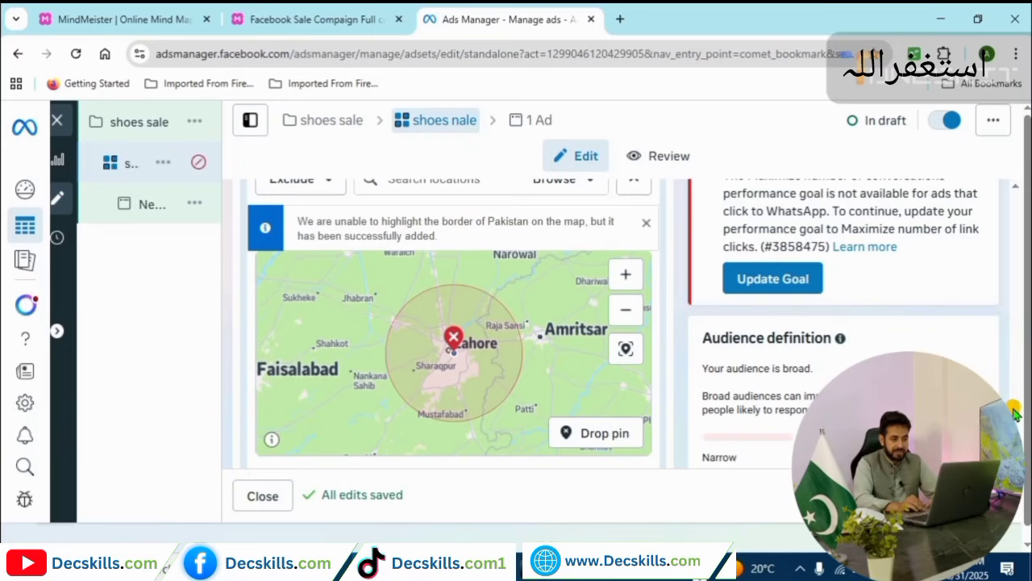
Widen the Lahore location's radius from 25 to 37 mi.
scroll(1015, 412, "up", 1)
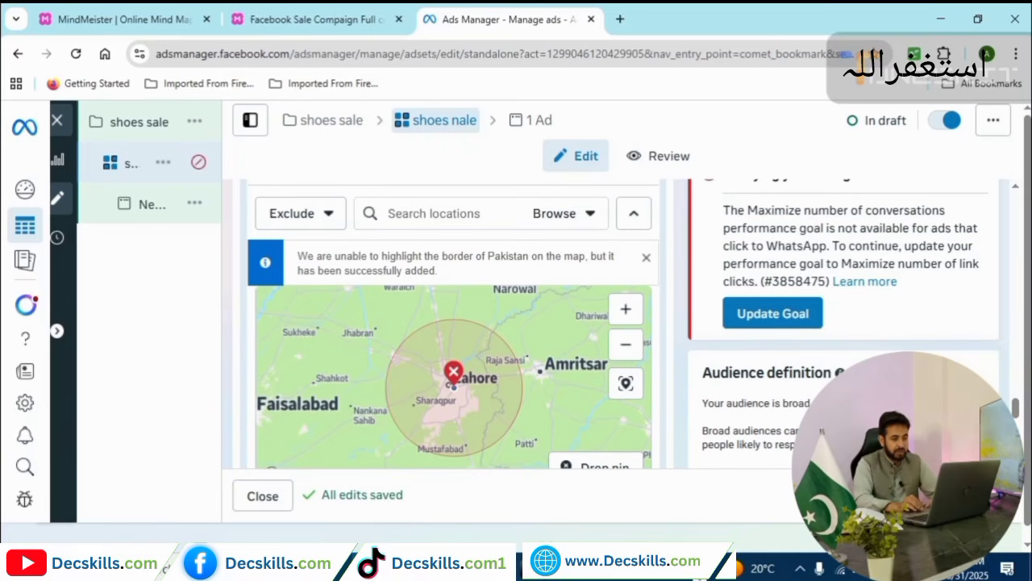
scroll(1015, 412, "up", 2)
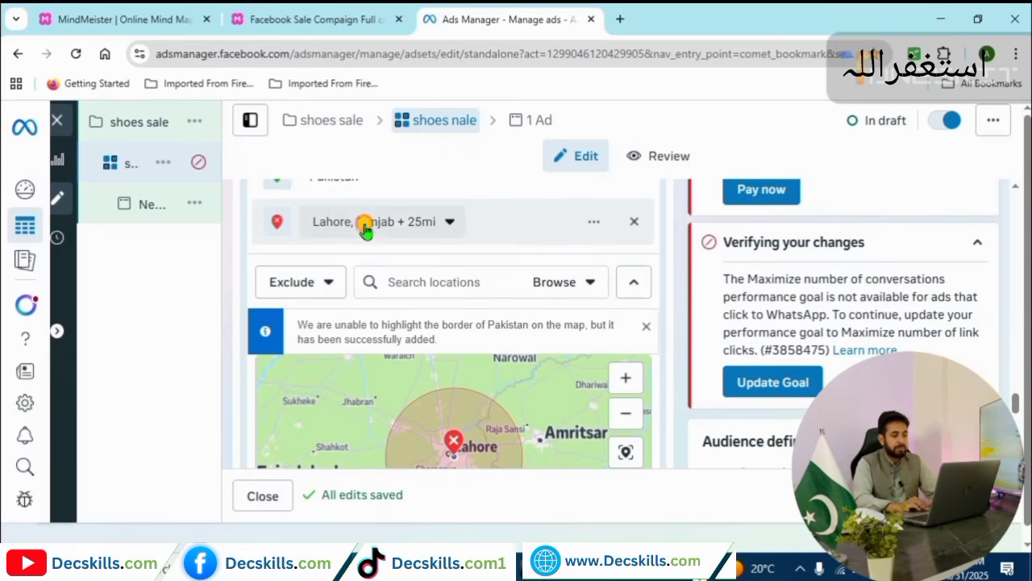
left_click(447, 223)
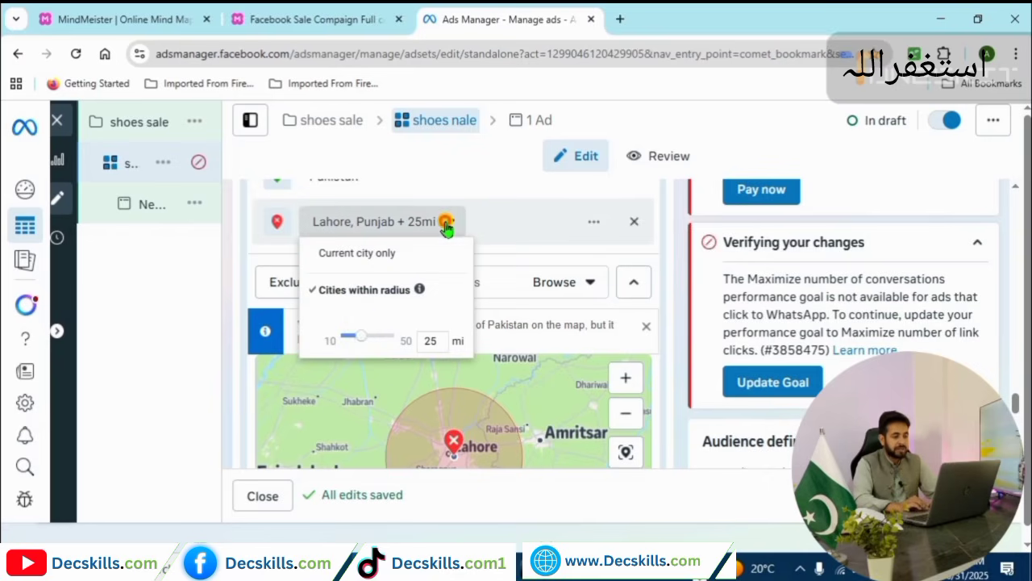
left_click_drag(357, 336, 380, 342)
left_click(634, 360)
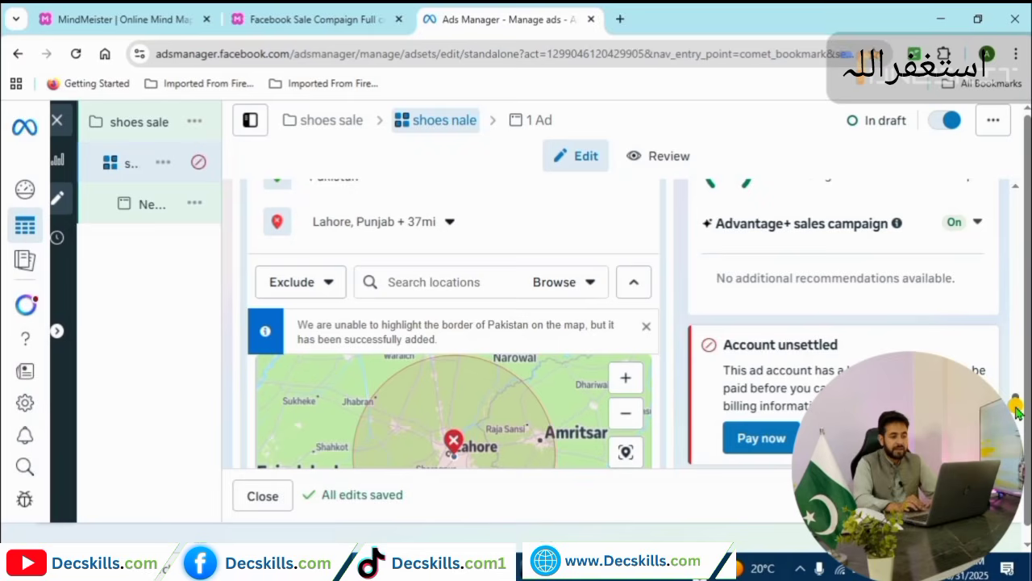
scroll(1018, 411, "down", 2)
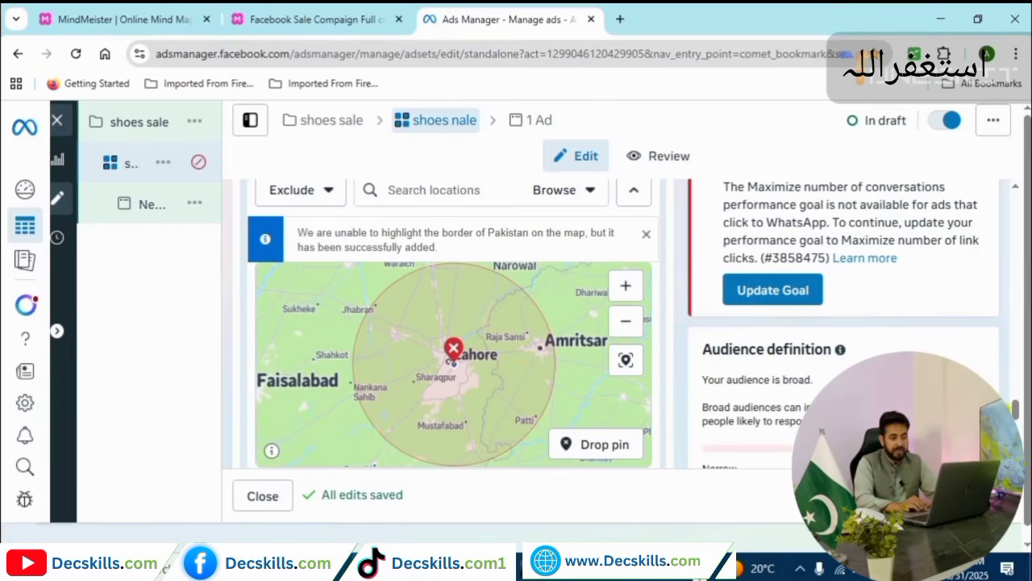
Check the Include/Exclude location choice, then show the extra controls: minimum age 18, all languages.
scroll(451, 339, "up", 1)
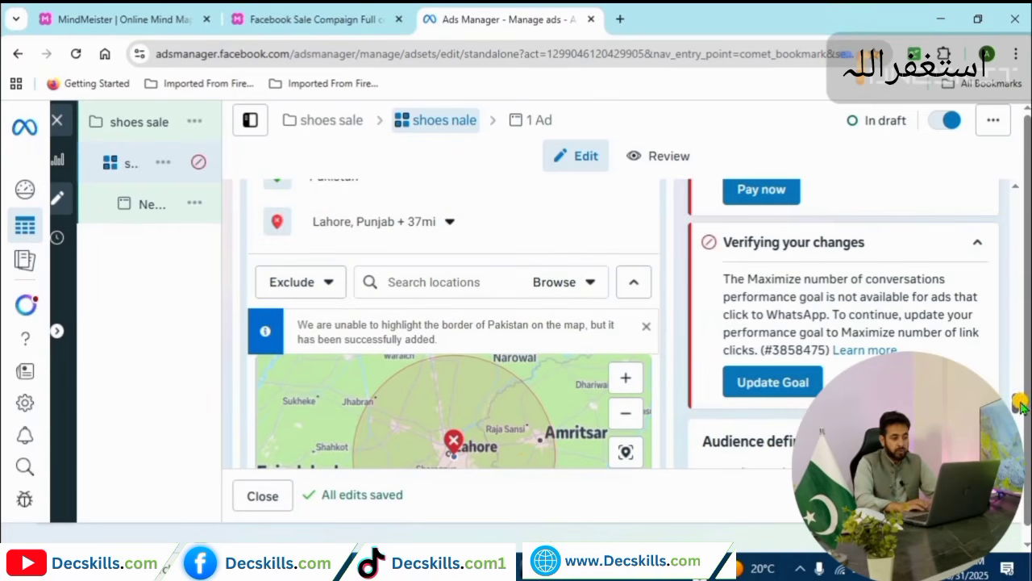
left_click(325, 293)
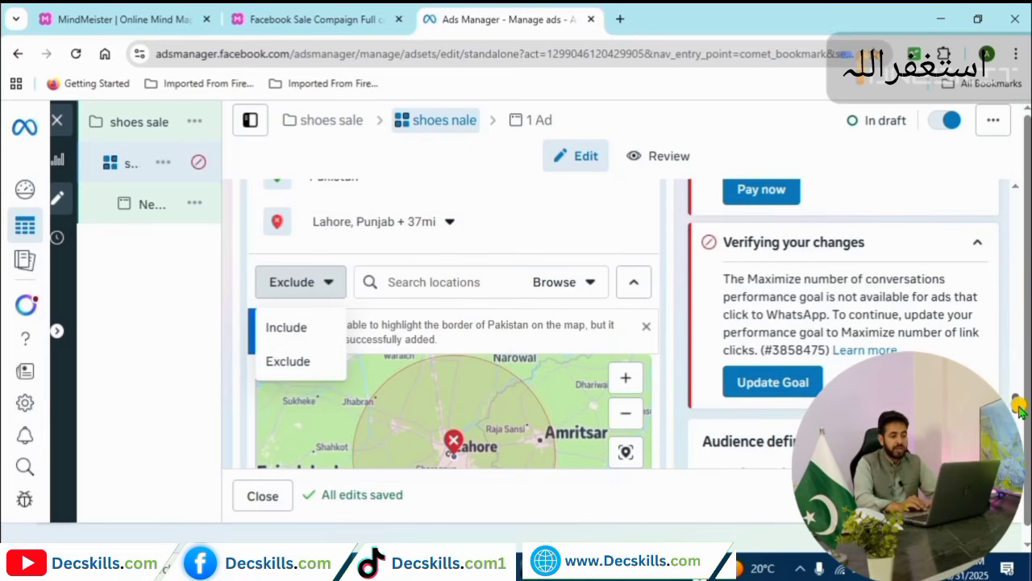
left_click_drag(1018, 404, 1020, 416)
scroll(1020, 416, "down", 3)
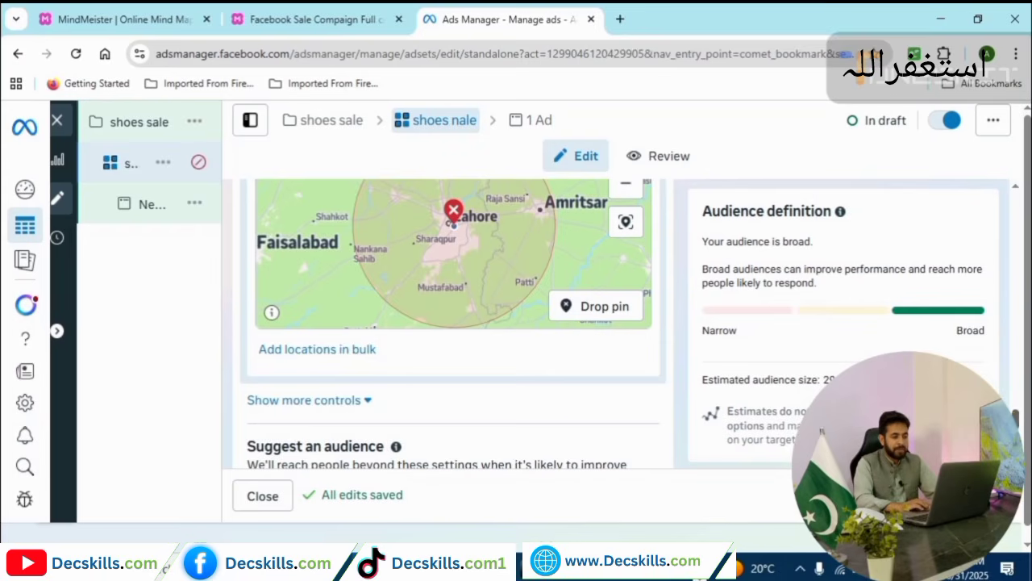
left_click(359, 401)
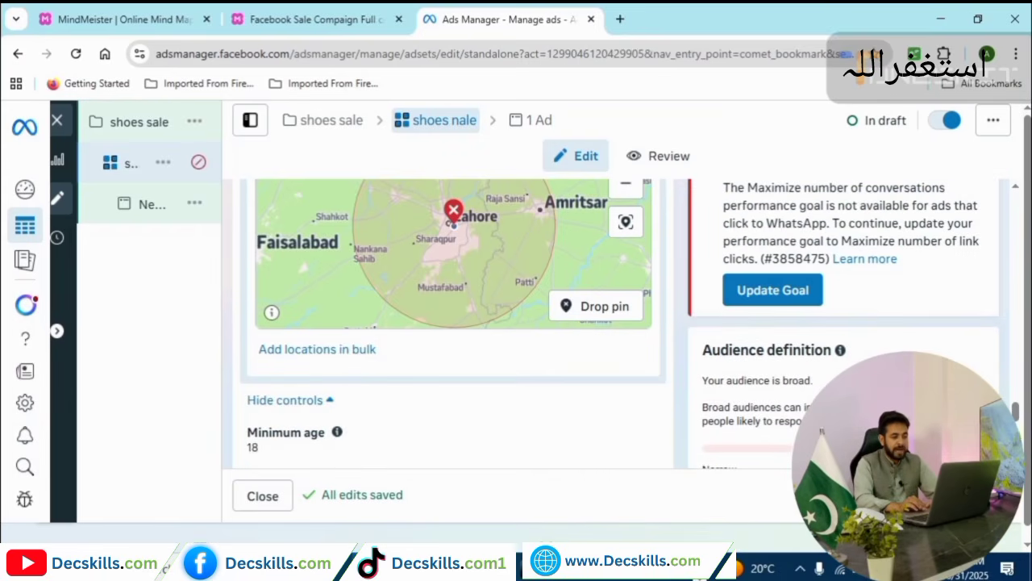
scroll(412, 347, "down", 3)
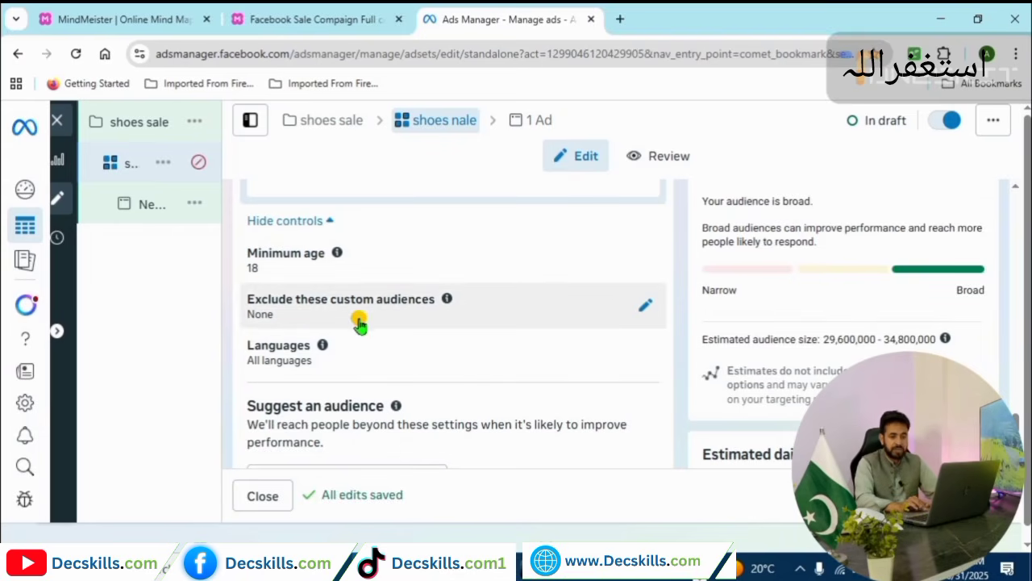
scroll(451, 323, "down", 2)
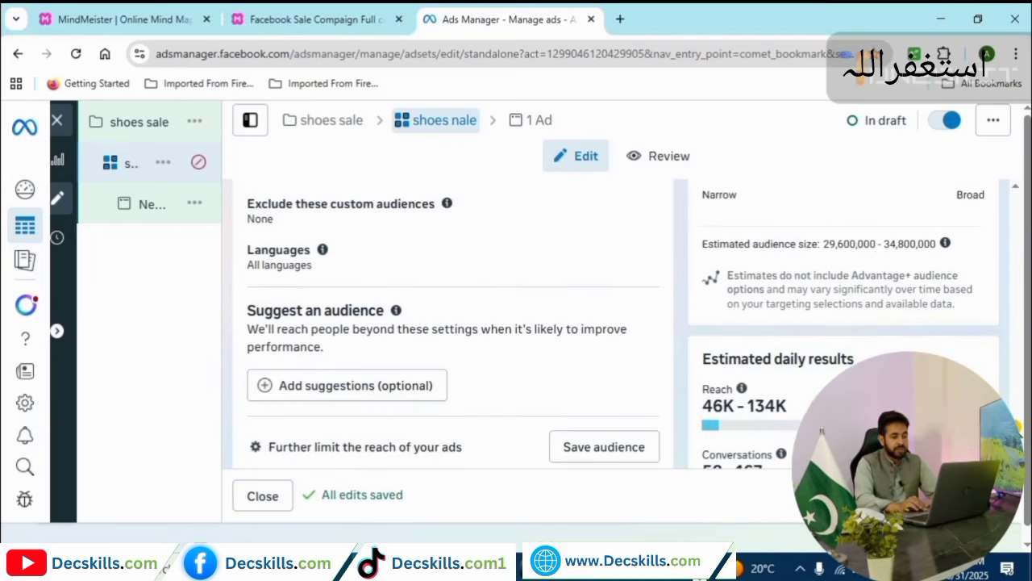
scroll(287, 328, "up", 3)
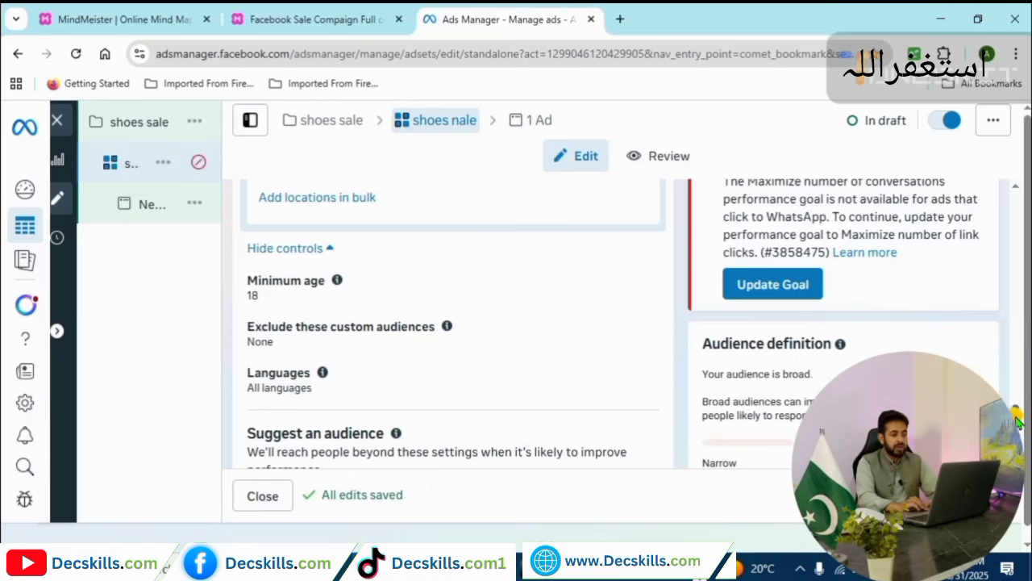
Set the audience's maximum age to 40, giving an 18–40 age range.
scroll(1018, 421, "down", 2)
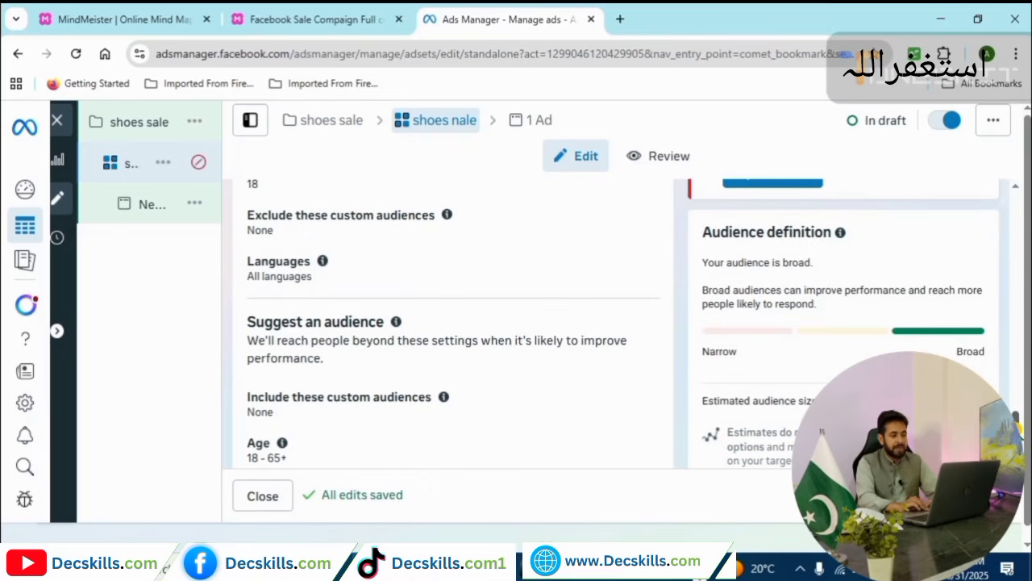
scroll(1017, 421, "down", 2)
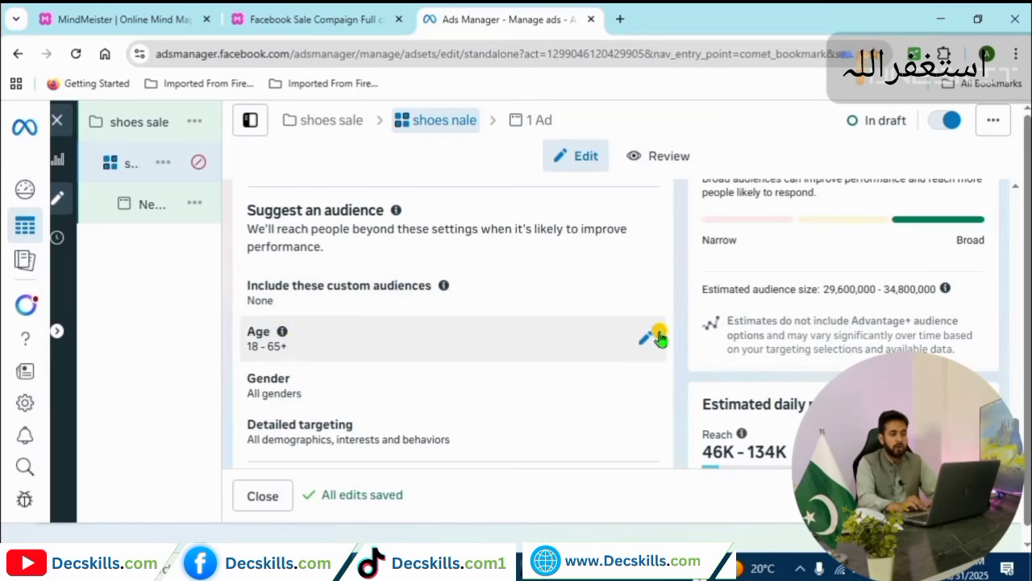
scroll(657, 337, "down", 3)
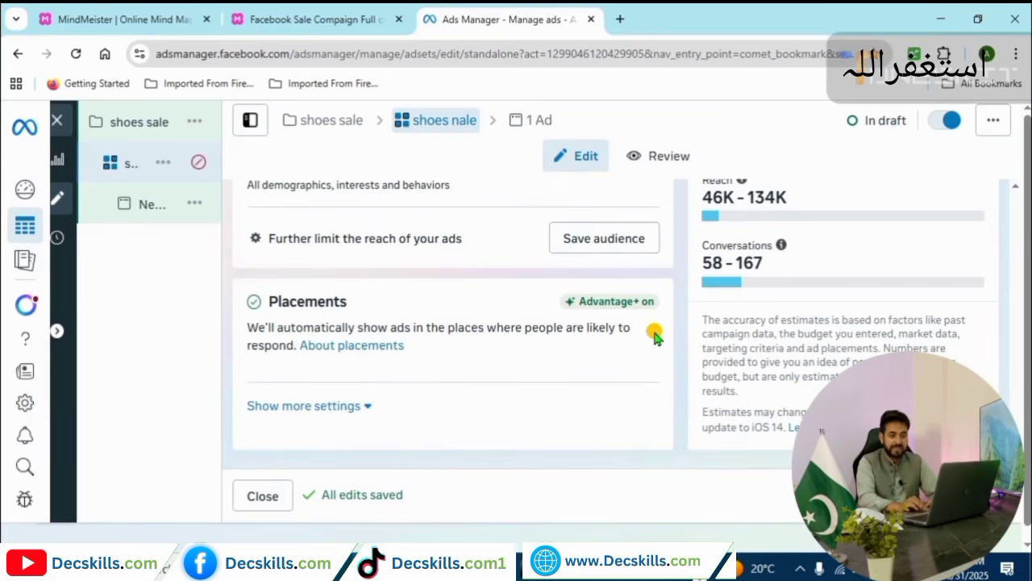
scroll(579, 360, "up", 3)
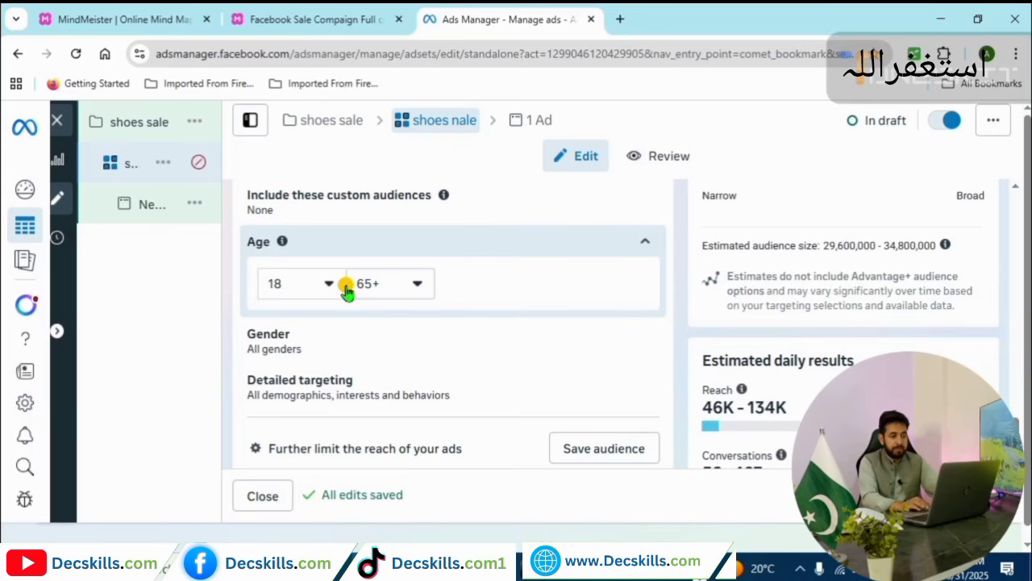
left_click(409, 285)
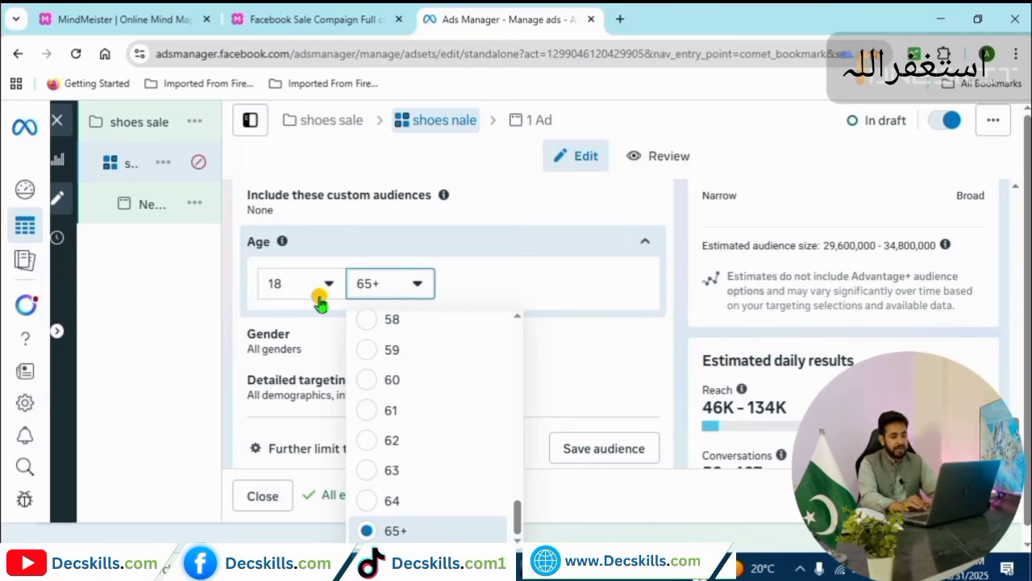
scroll(520, 456, "up", 3)
scroll(528, 385, "up", 8)
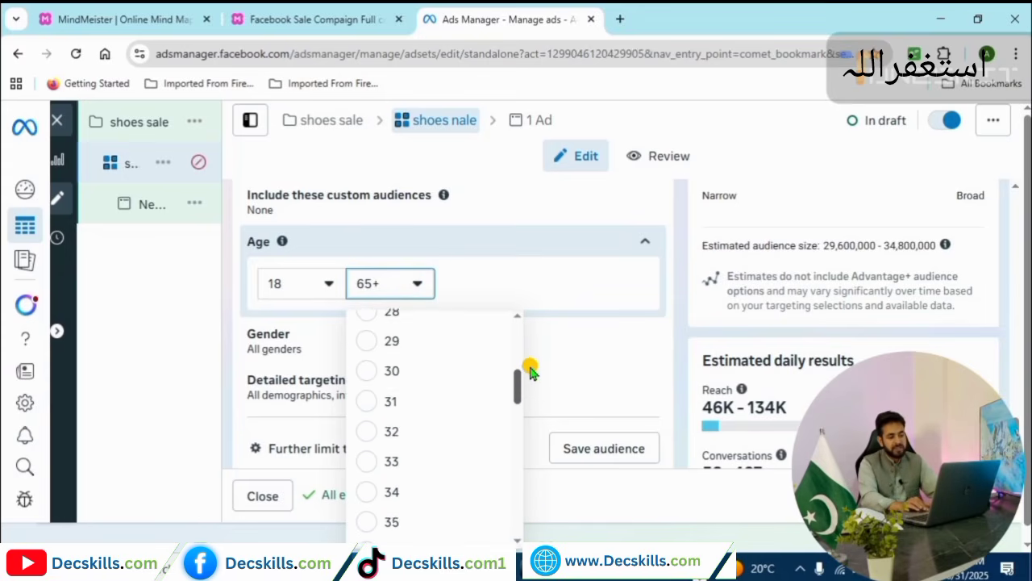
scroll(529, 379, "down", 2)
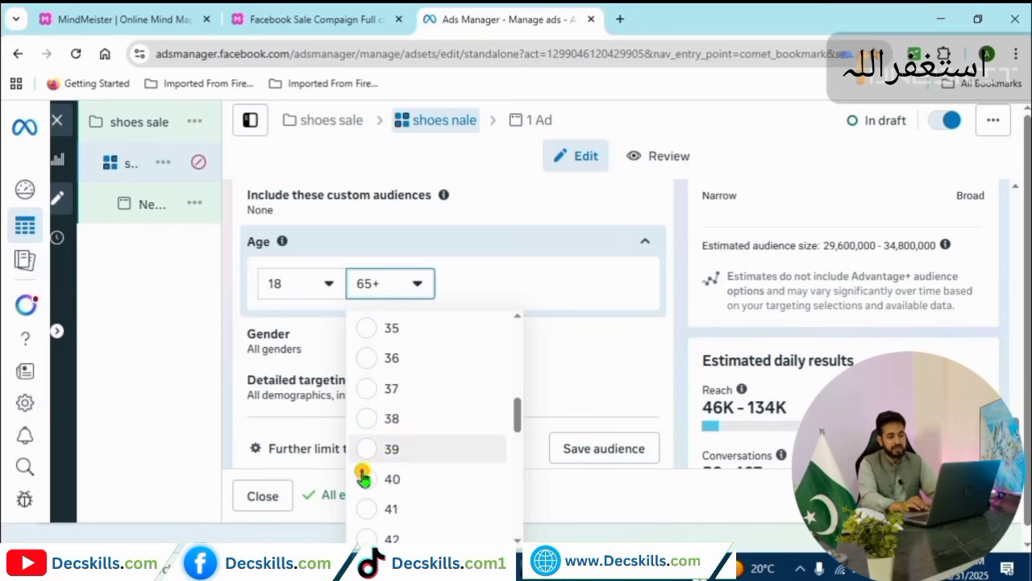
left_click(367, 480)
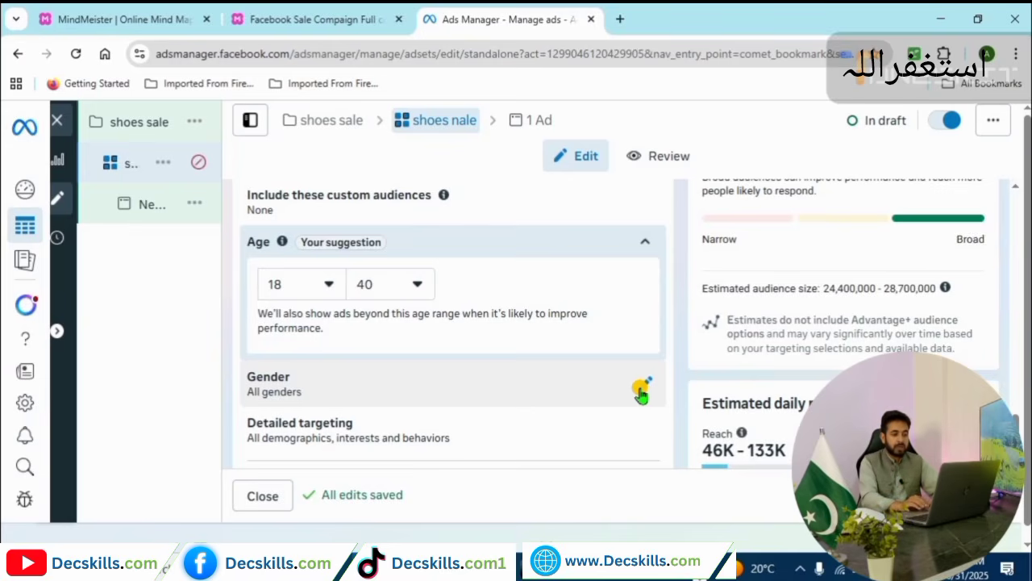
Try men-only gender targeting, then revert the audience to all genders.
left_click(642, 391)
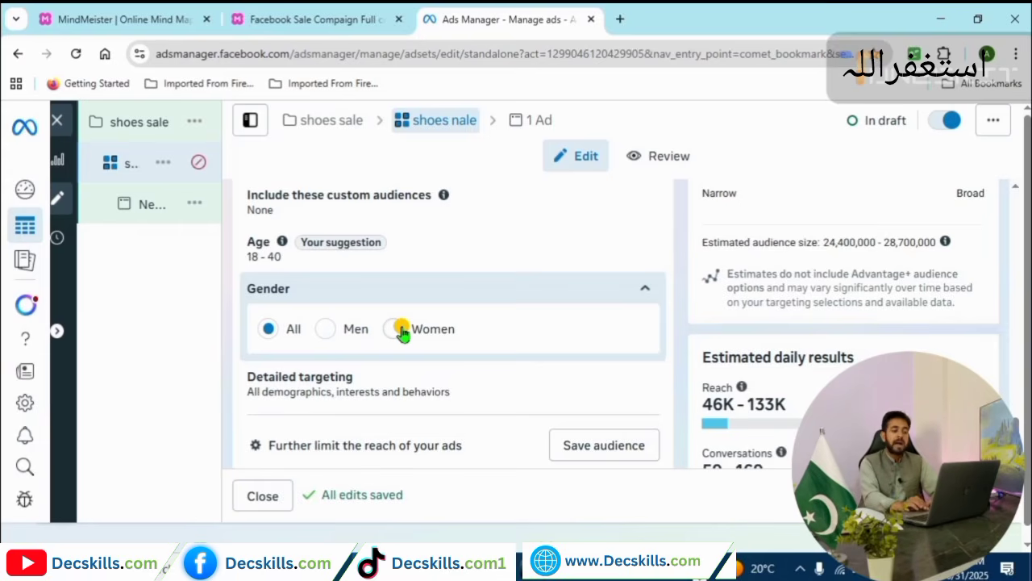
left_click(323, 331)
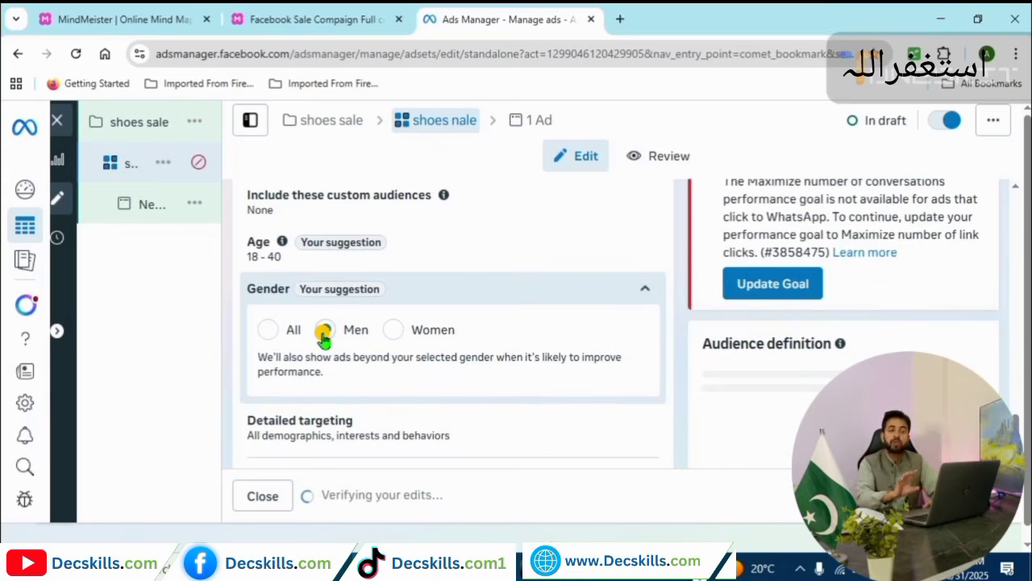
left_click(268, 331)
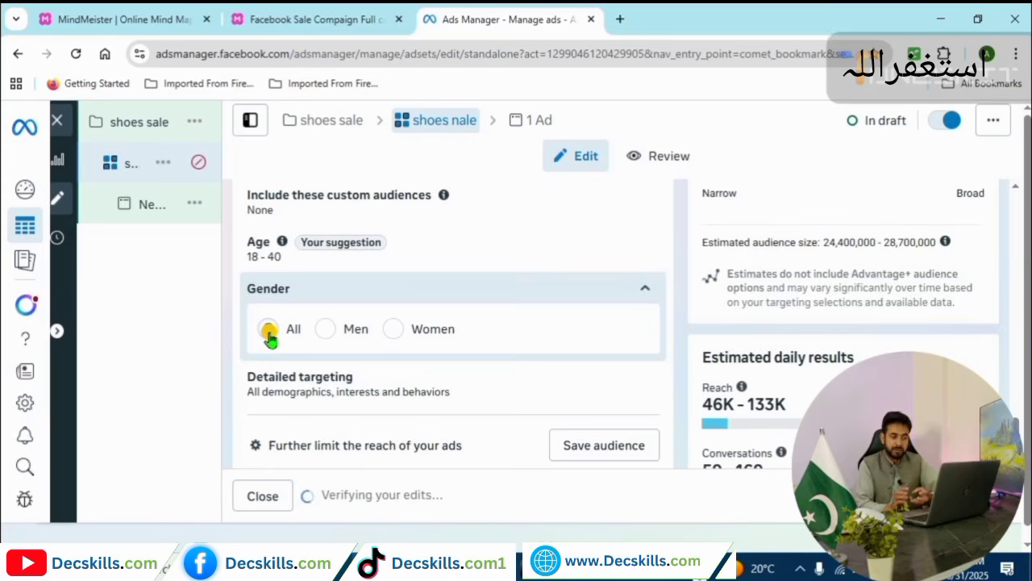
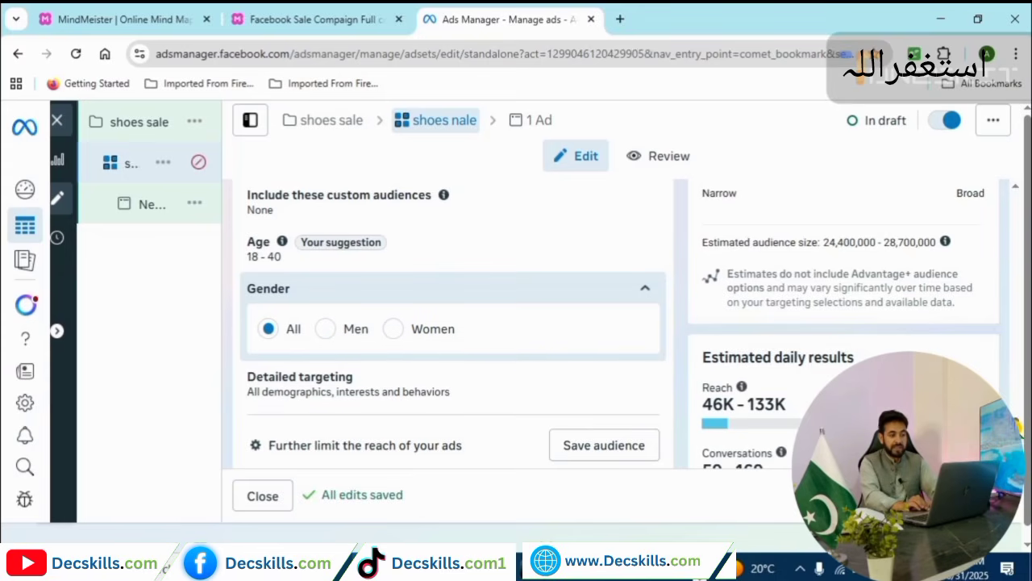
Expand Detailed targeting for the 'shoes nale' ad set to show the include search box.
scroll(452, 322, "down", 2)
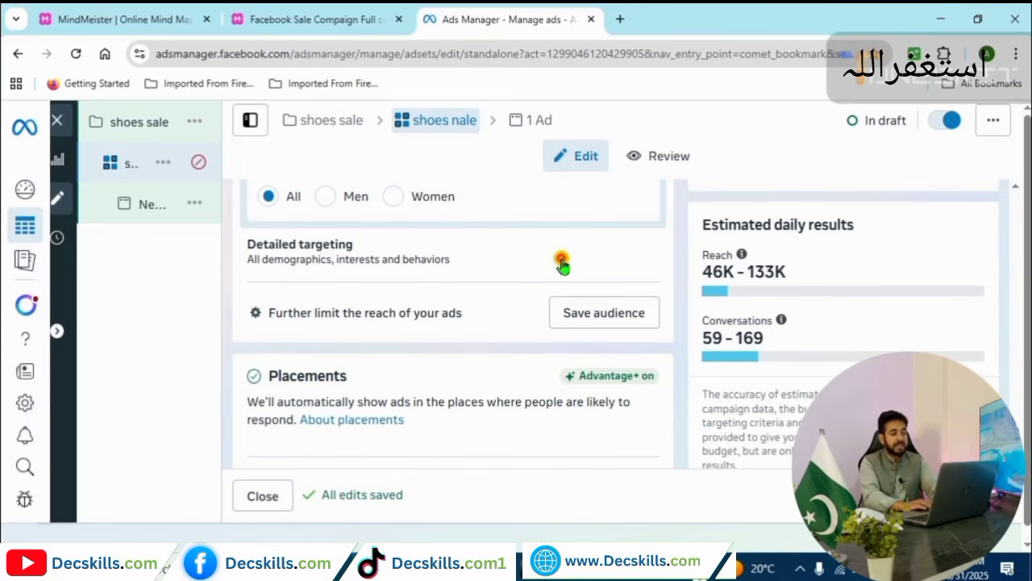
left_click(637, 260)
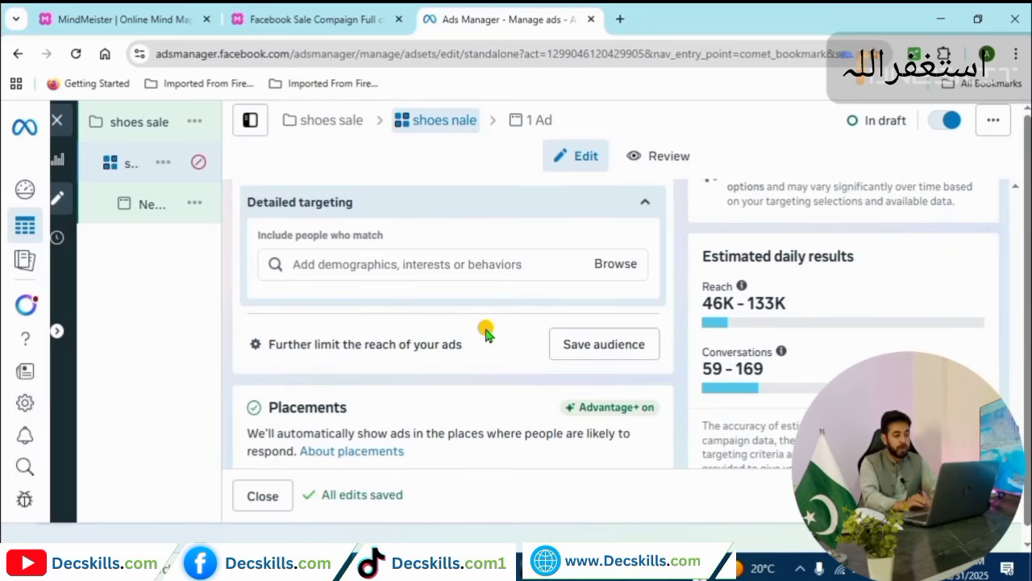
left_click(460, 270)
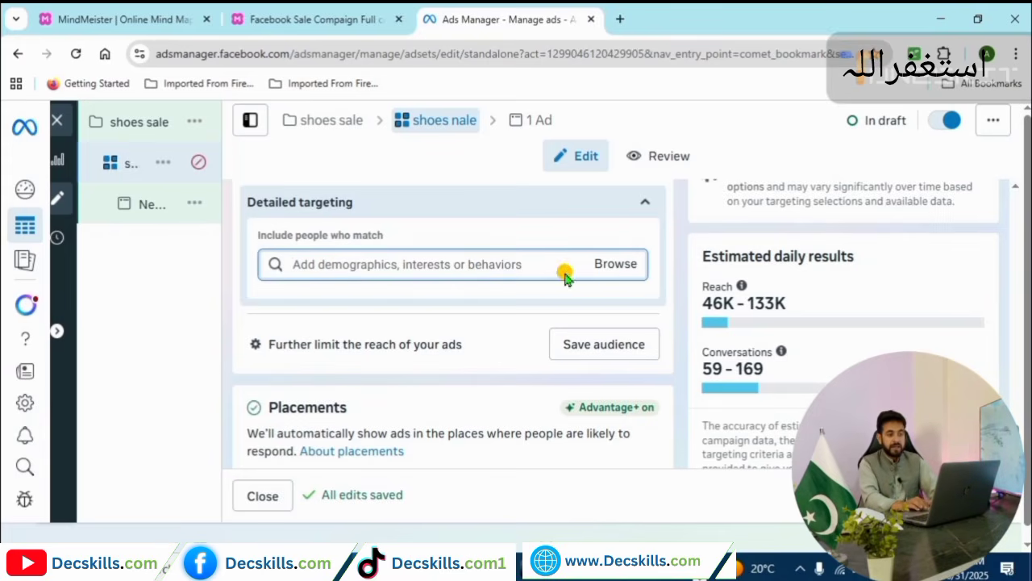
left_click(604, 264)
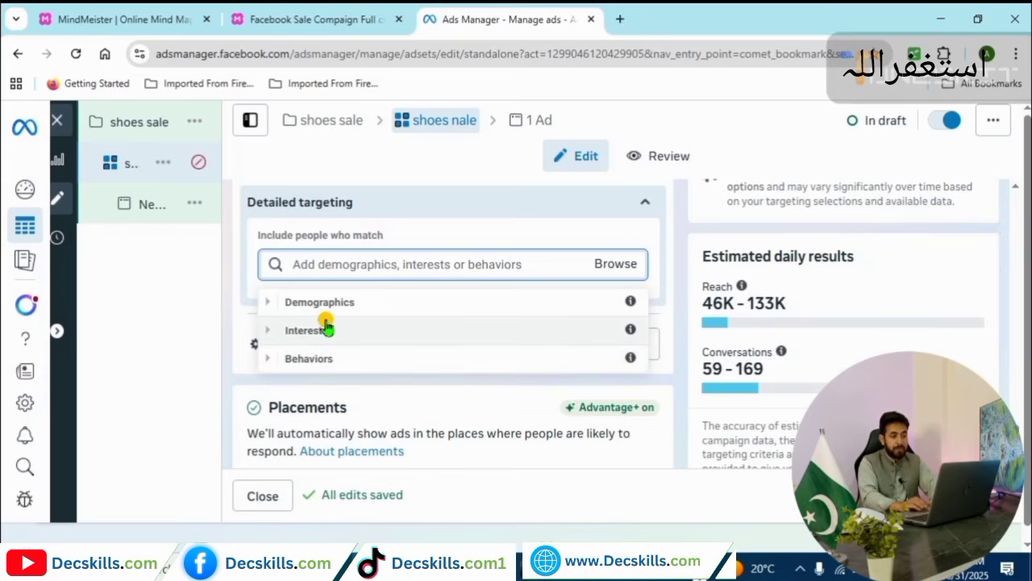
left_click(326, 329)
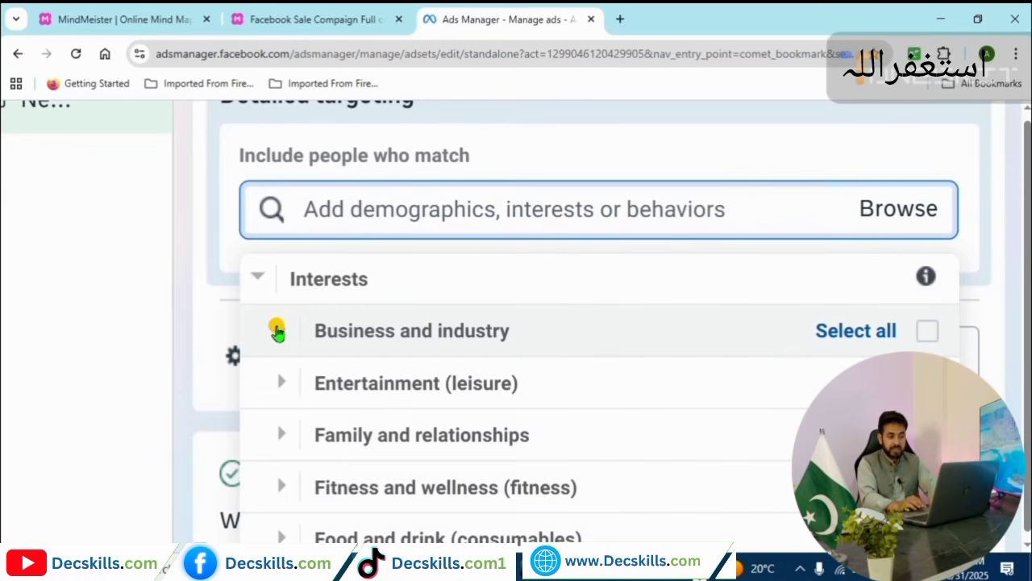
left_click(277, 331)
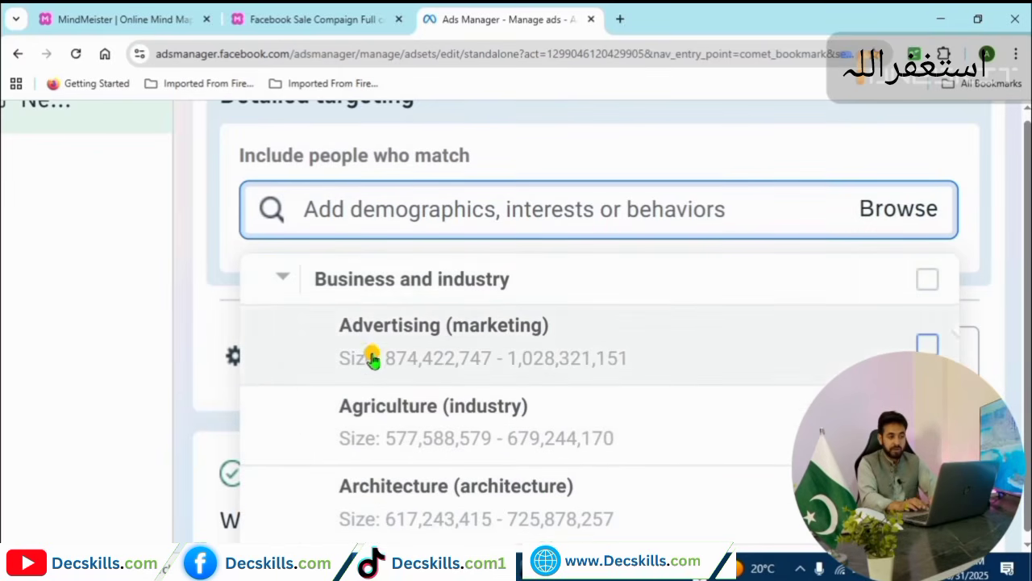
left_click(283, 276)
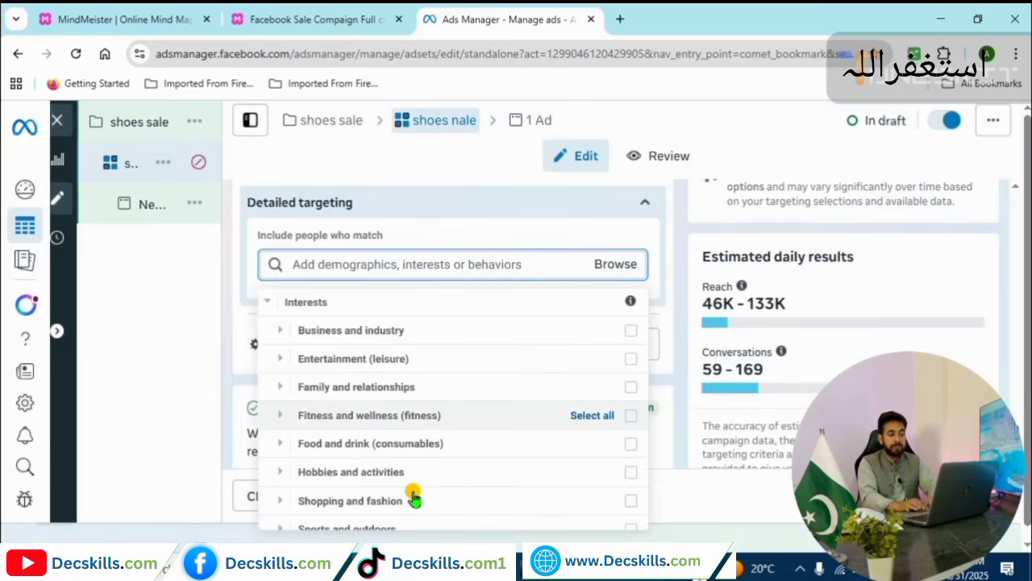
left_click(365, 264)
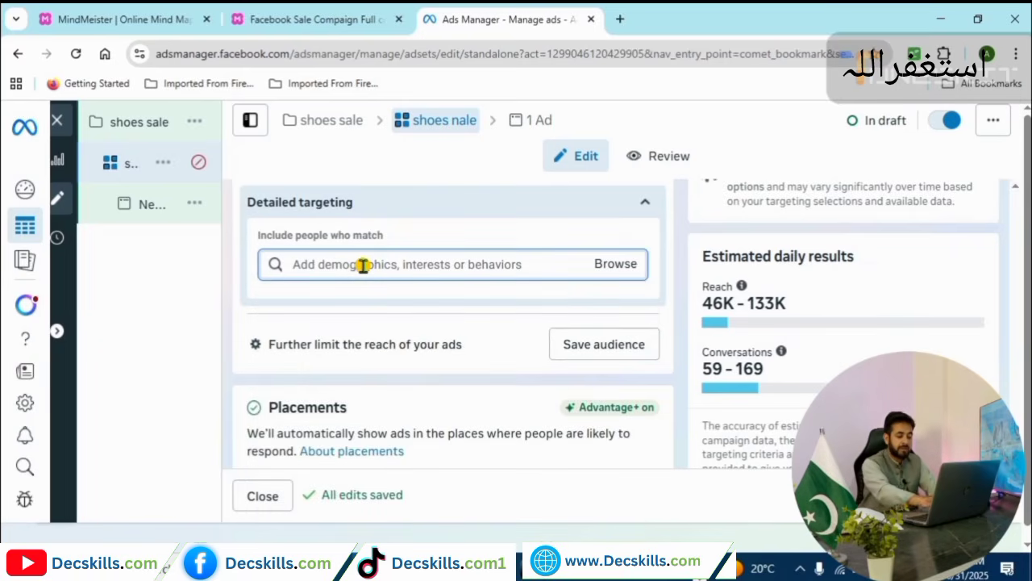
type("smart wac")
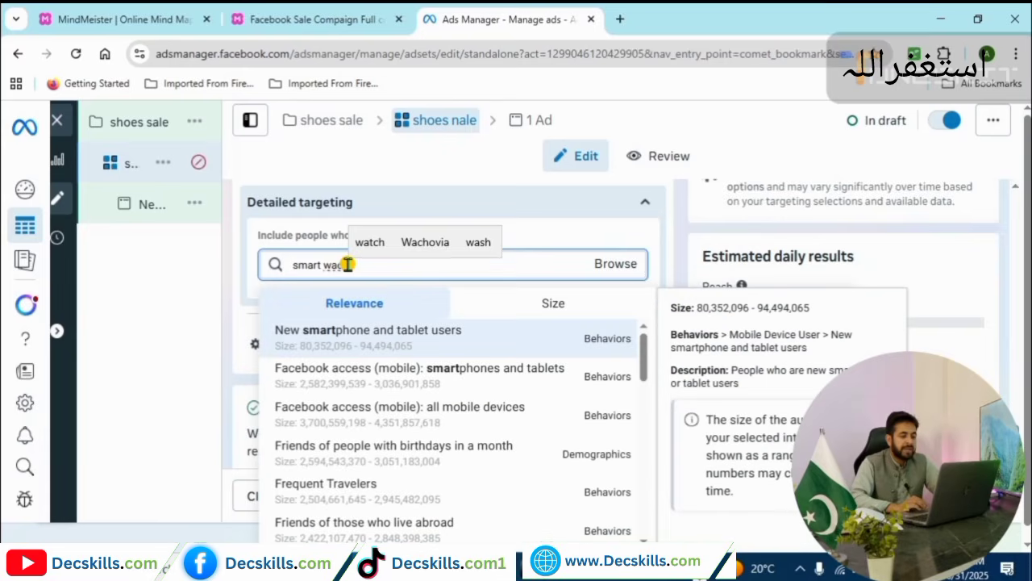
type("h")
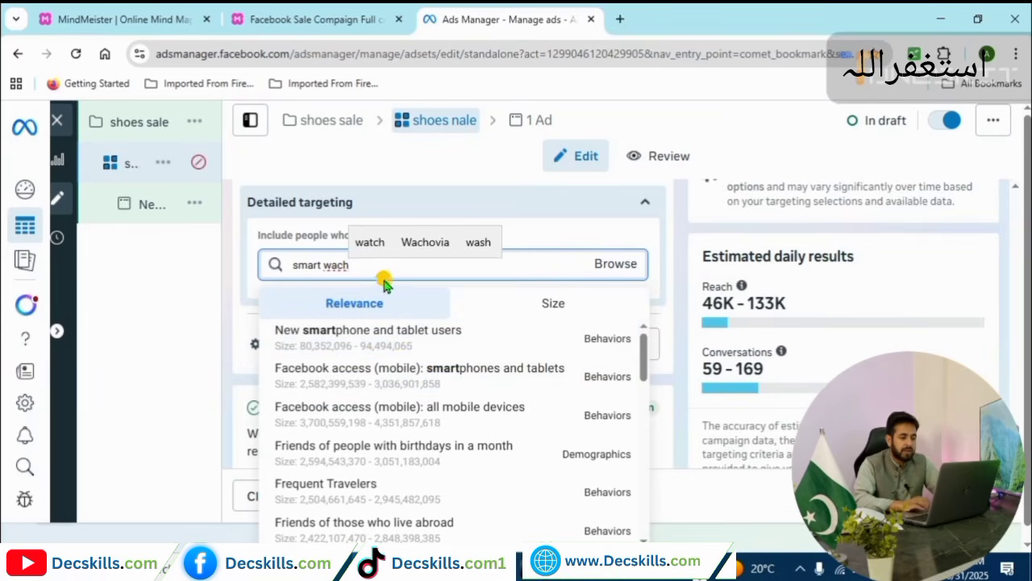
key("BackSpace")
key("BackSpace")
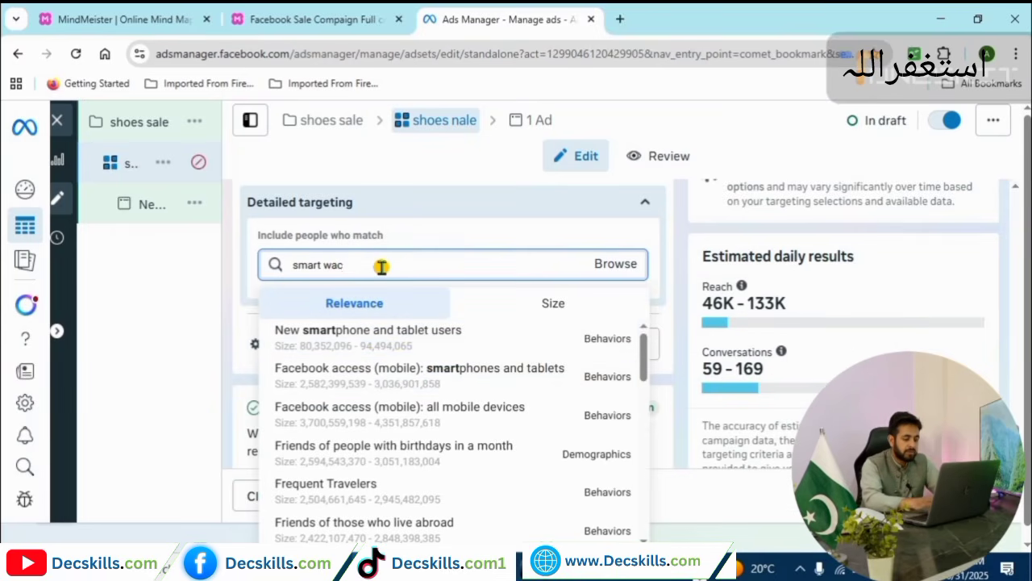
type("tch")
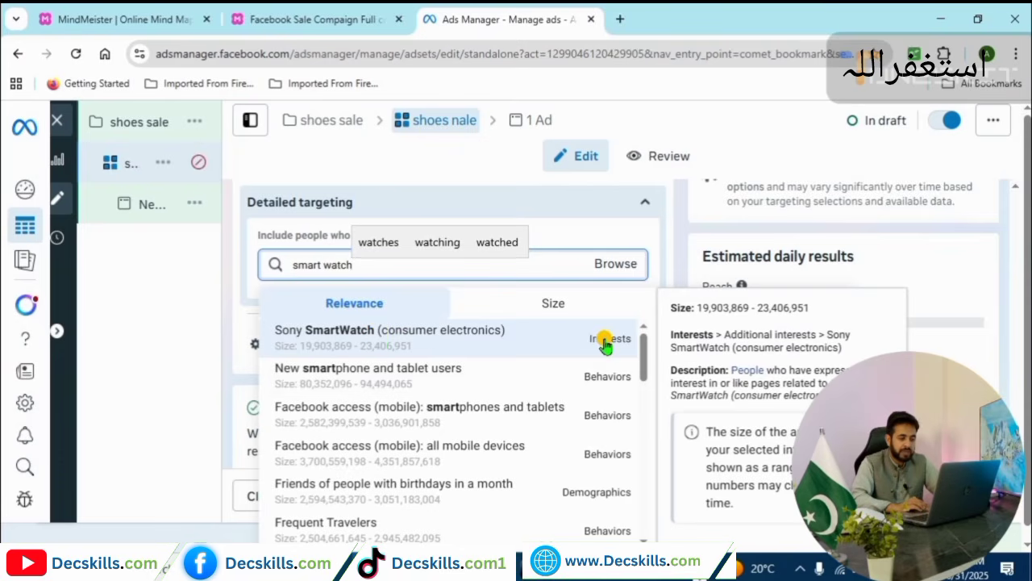
mouse_move(642, 355)
left_mouse_down()
mouse_move(645, 495)
mouse_move(653, 344)
left_mouse_up()
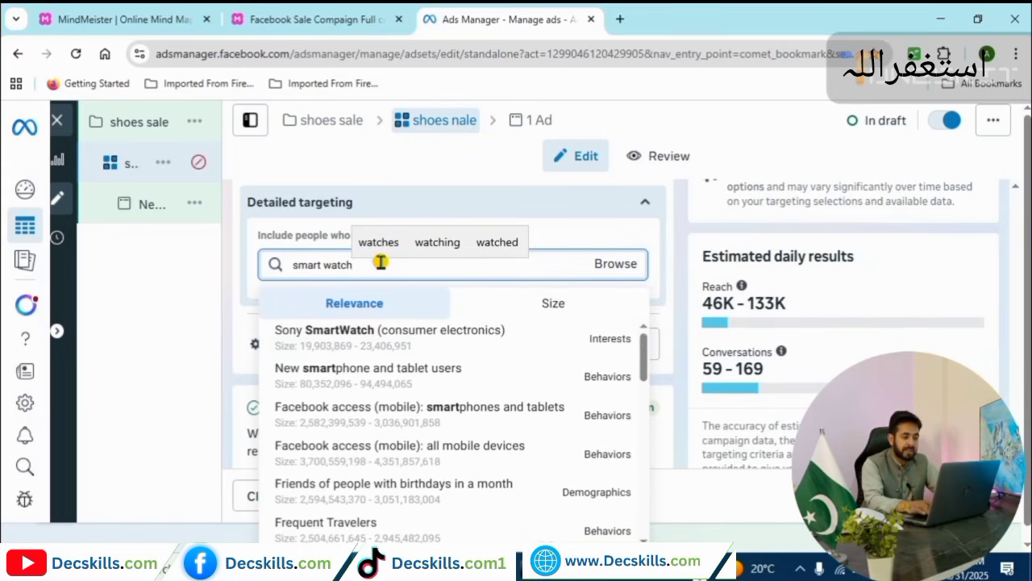
key("BackSpace")
key("BackSpace")
key("BackSpace")
key("BackSpace")
key("BackSpace")
key("BackSpace")
key("BackSpace")
key("BackSpace")
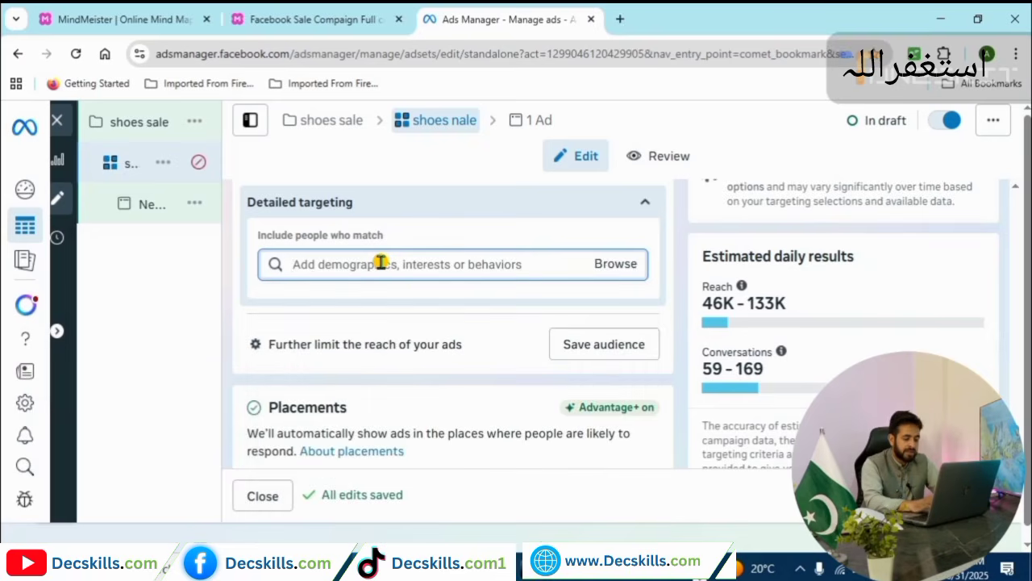
type("shoes")
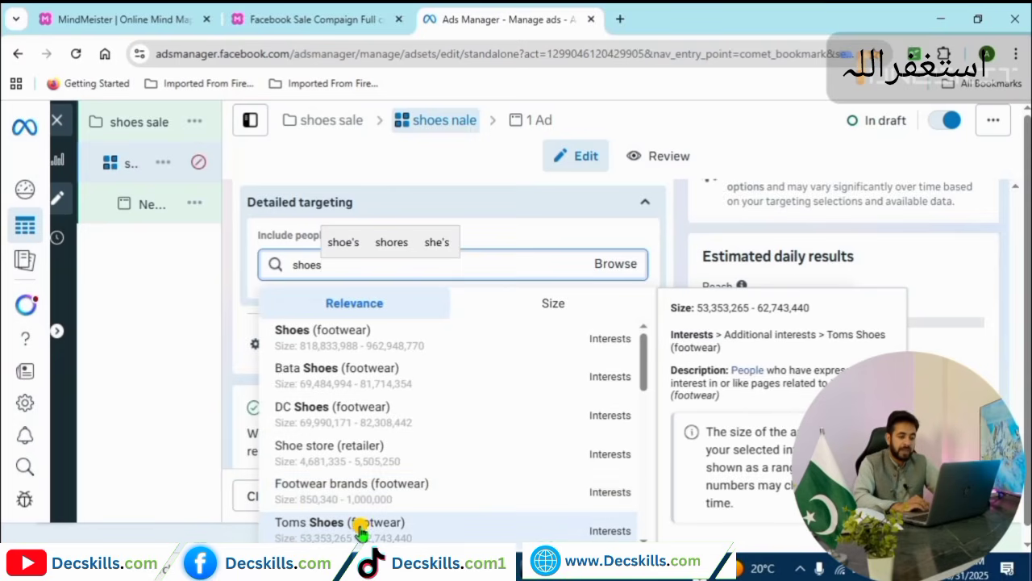
mouse_move(644, 381)
left_mouse_down()
mouse_move(646, 416)
mouse_move(643, 365)
left_mouse_up()
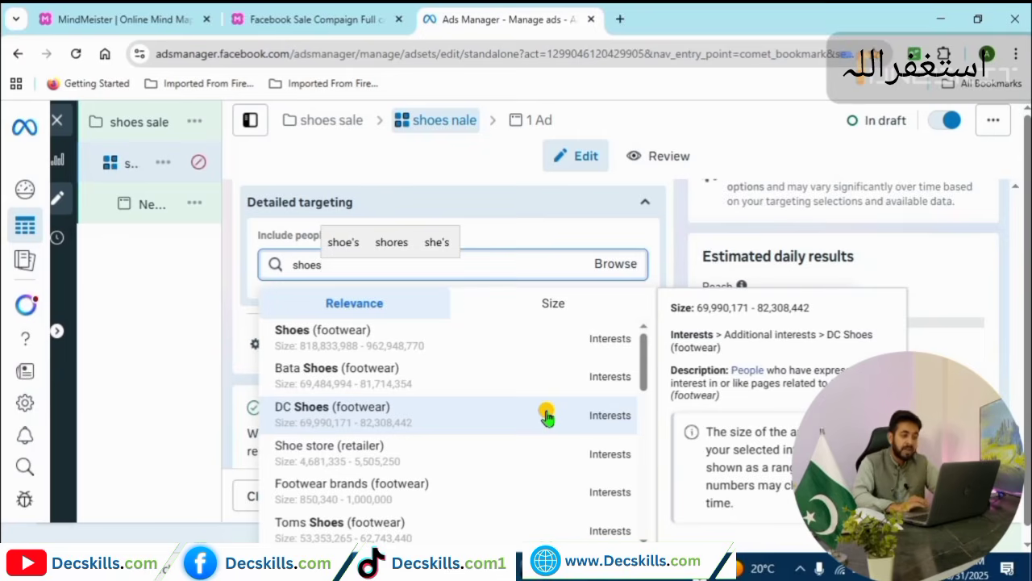
left_click(470, 268)
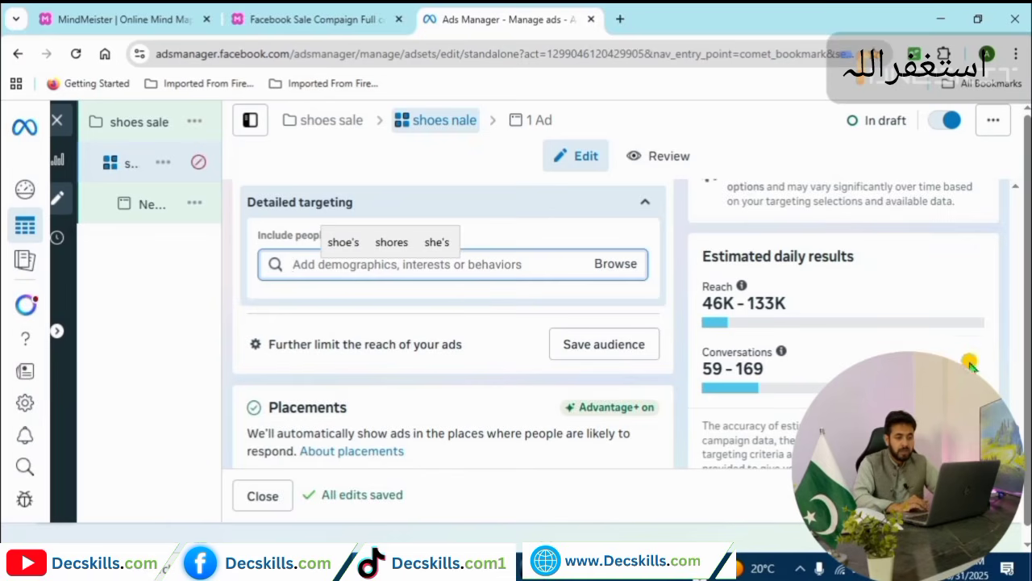
Expand the Placements section's extra settings to reveal Devices, Platforms and Placement controls.
scroll(451, 323, "down", 2)
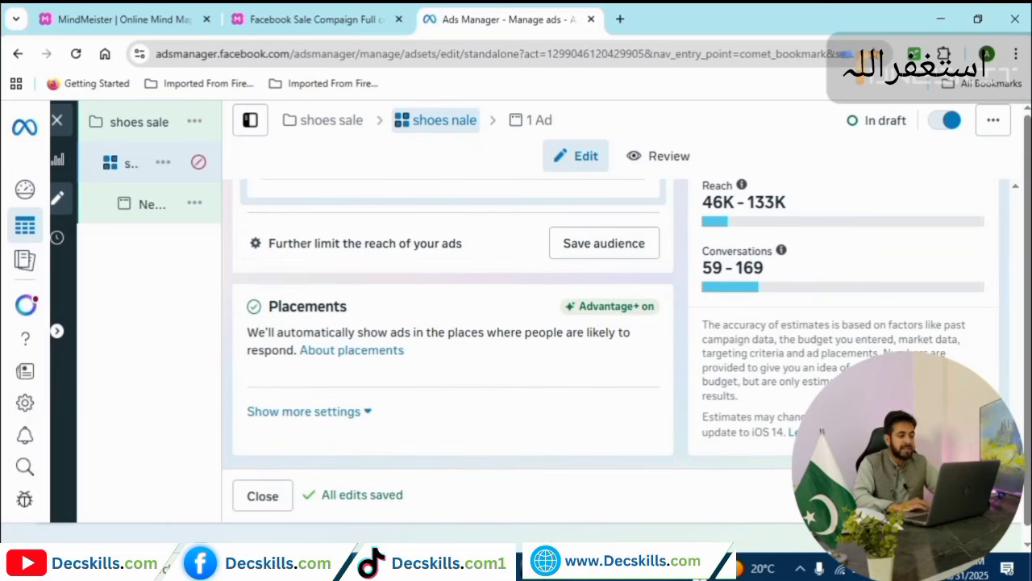
left_click(365, 413)
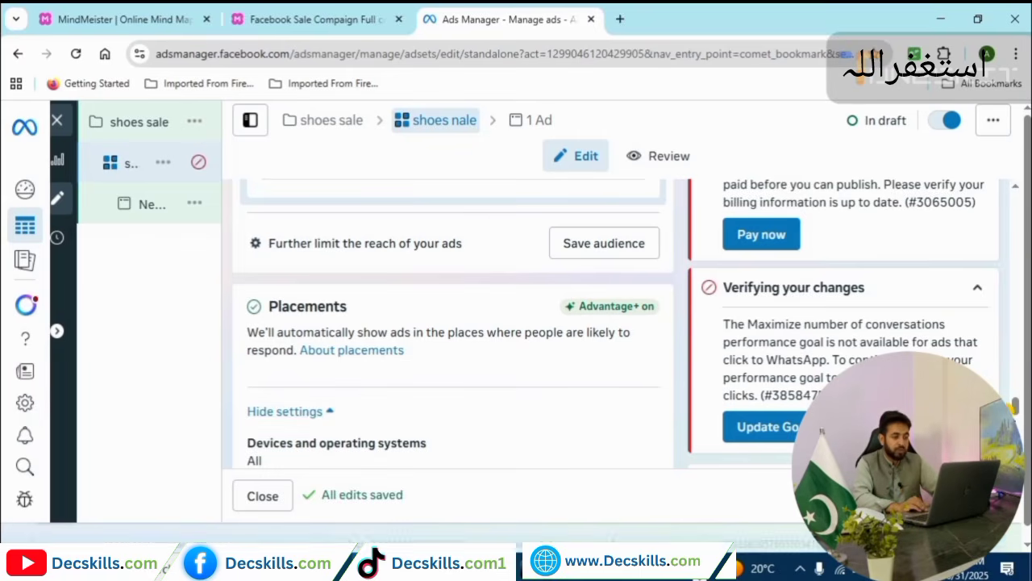
scroll(1017, 414, "down", 1)
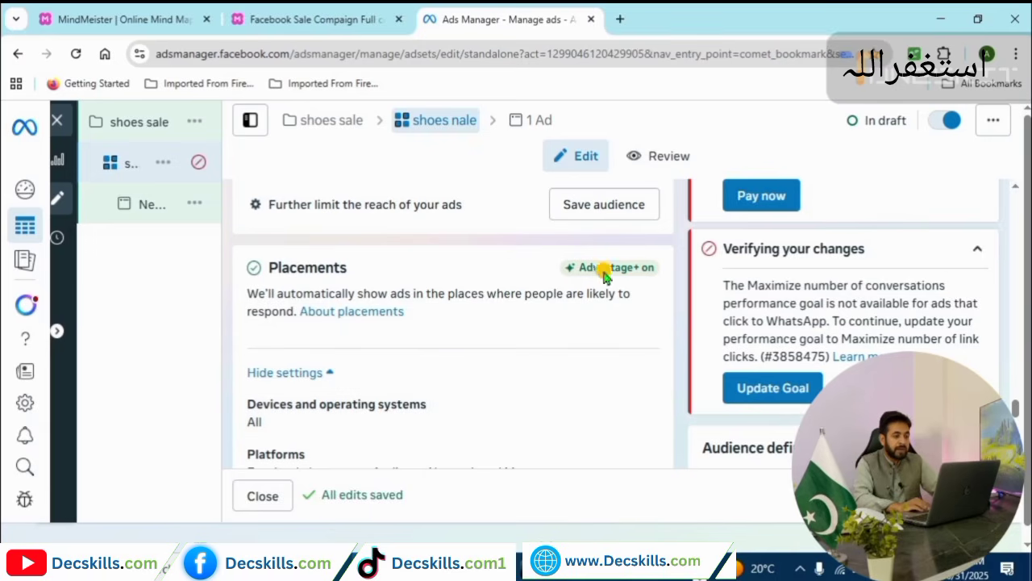
scroll(269, 387, "down", 1)
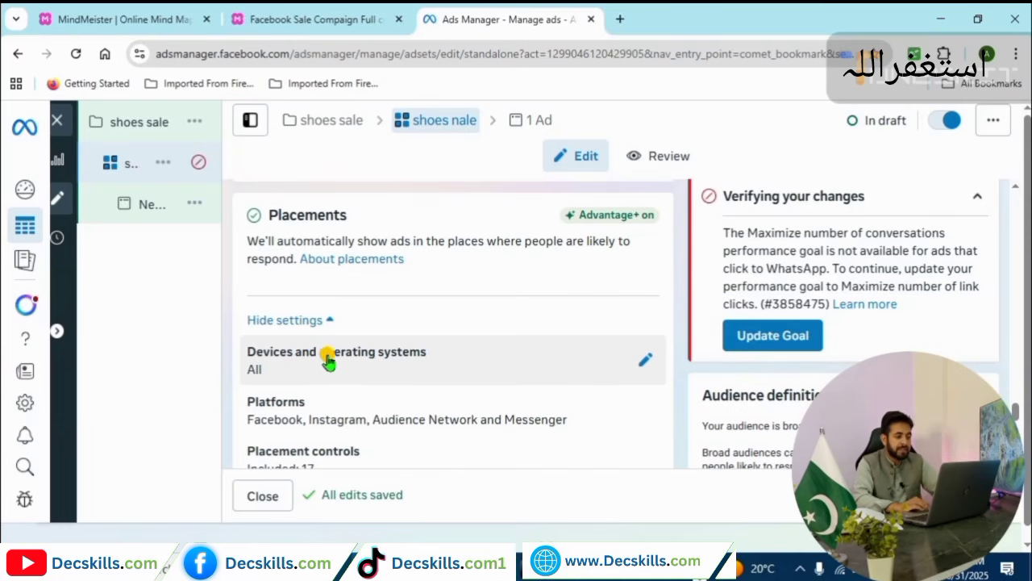
left_click(641, 364)
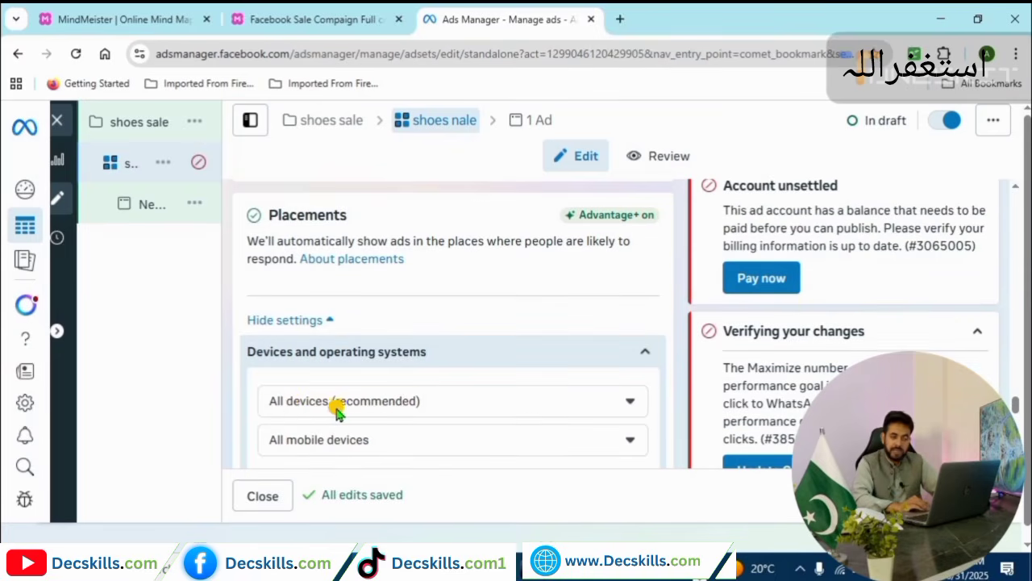
left_click(624, 401)
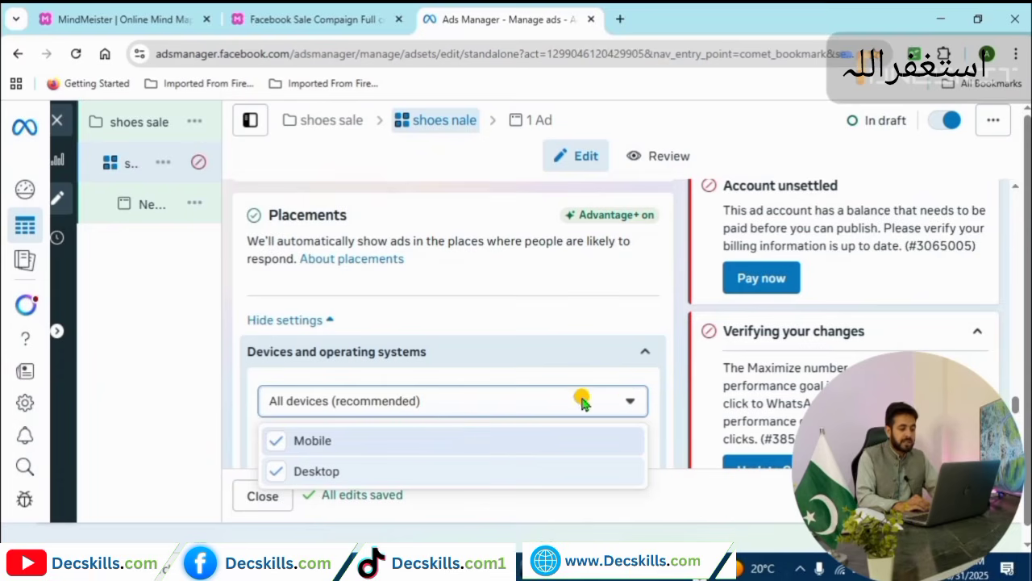
left_click(630, 397)
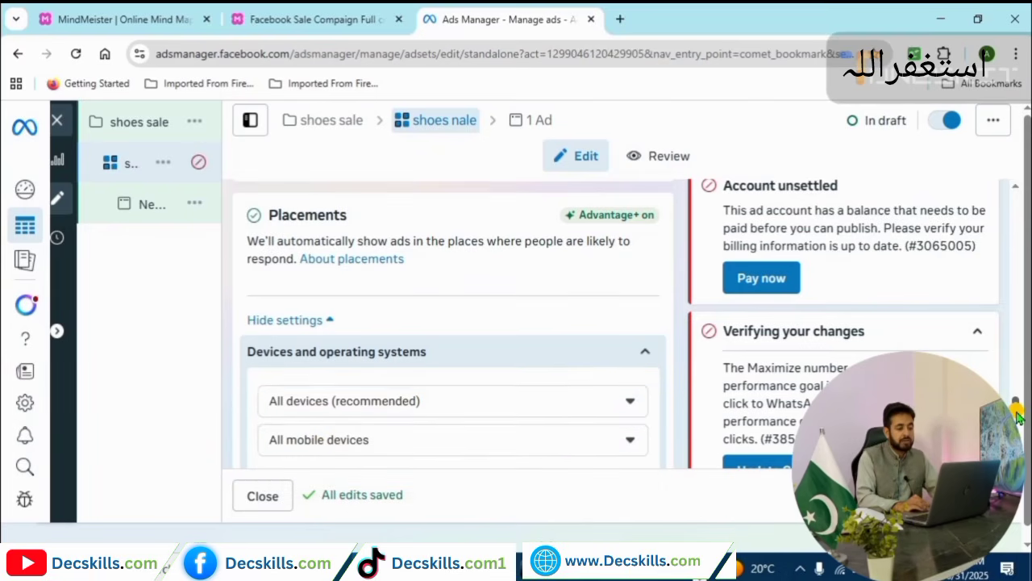
scroll(1018, 416, "down", 1)
left_click(630, 373)
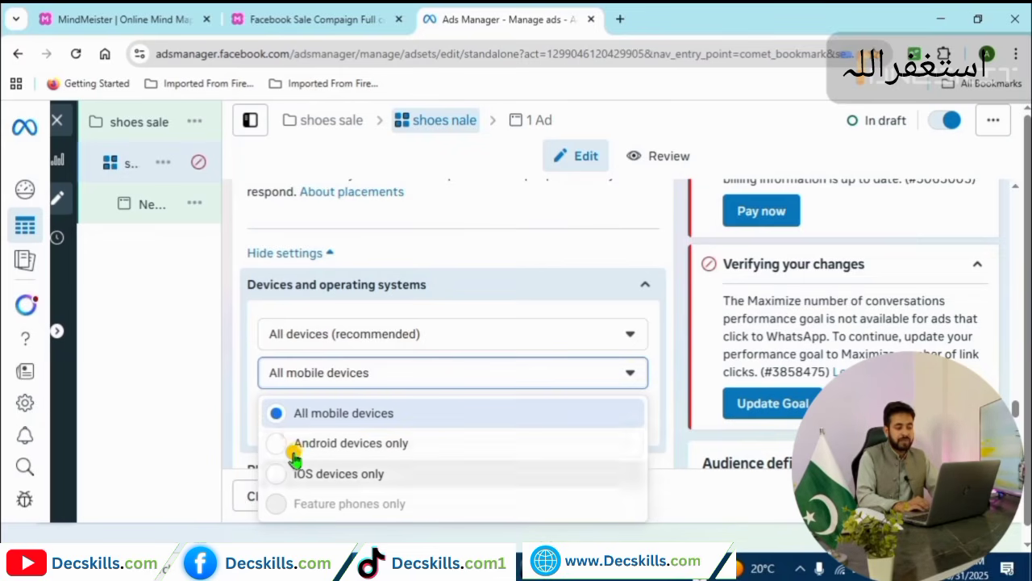
left_click(279, 415)
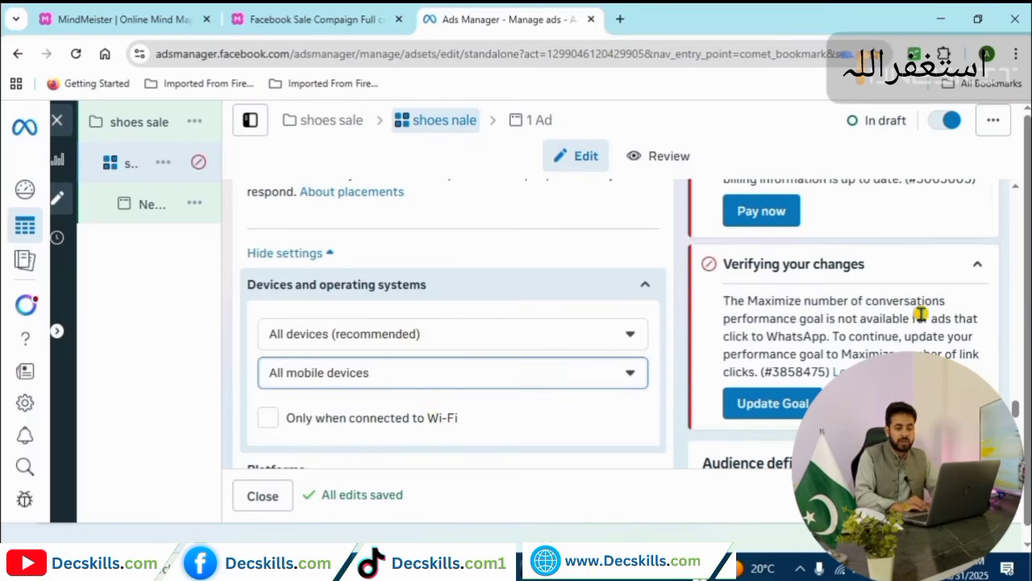
scroll(1016, 415, "down", 2)
scroll(1016, 416, "down", 2)
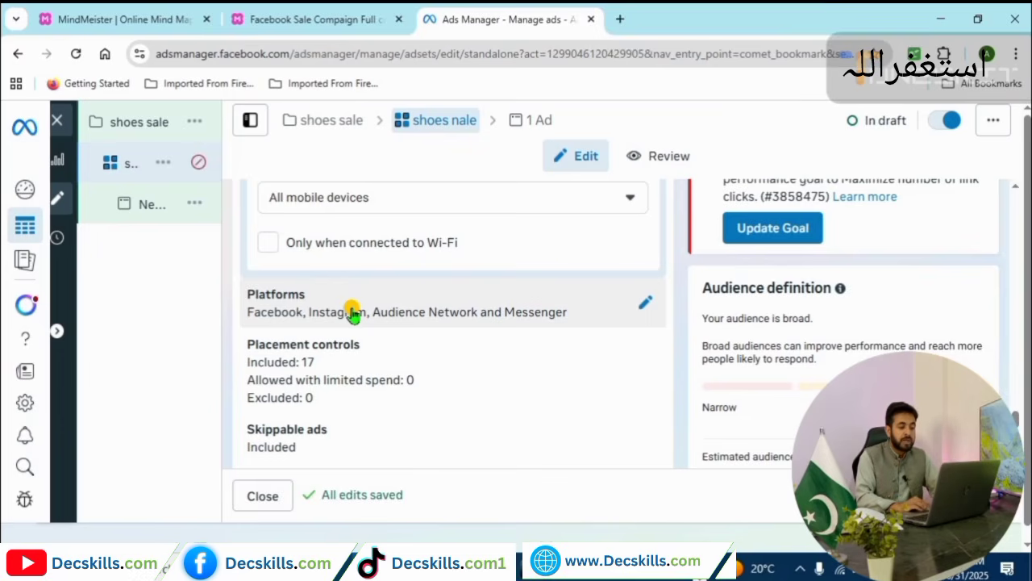
Untick Audience Network and Messenger, keeping only Facebook and Instagram as platforms.
left_click(642, 307)
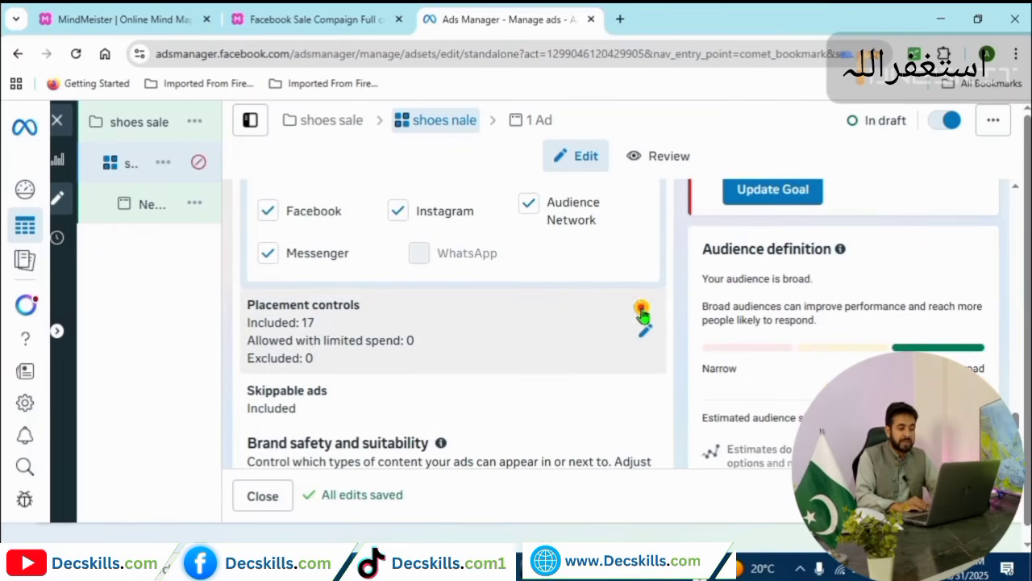
left_click(529, 205)
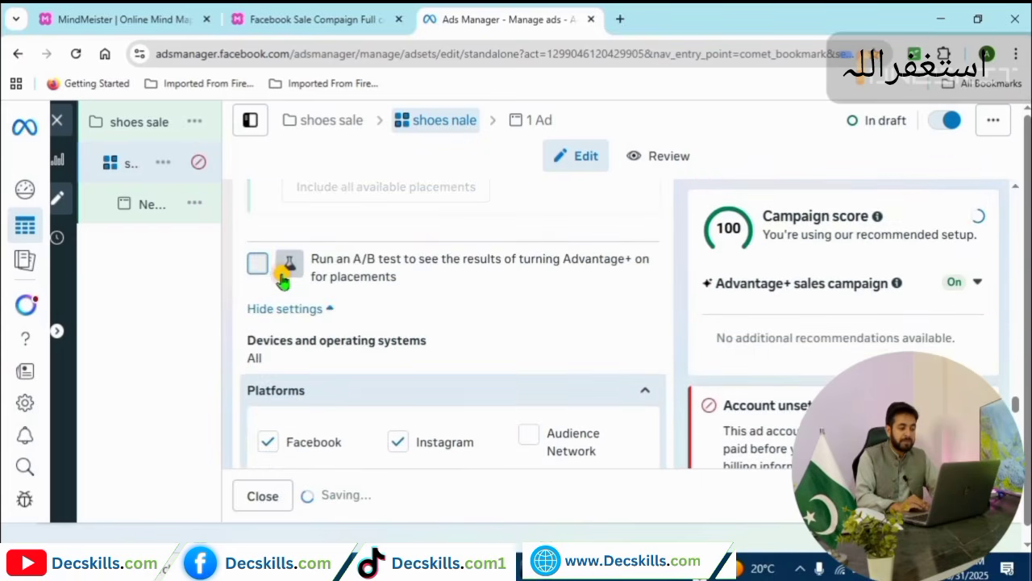
scroll(1016, 411, "down", 3)
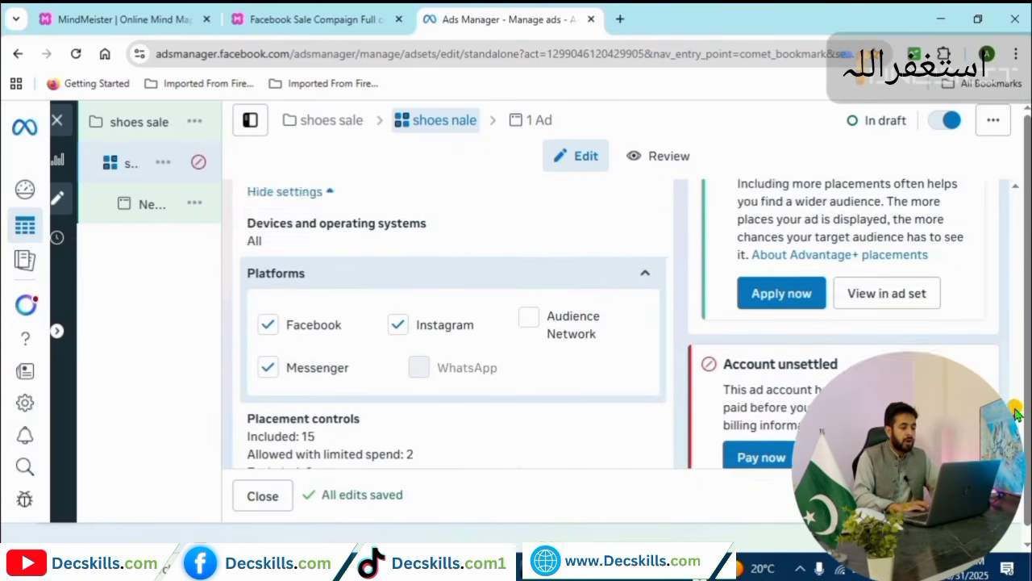
scroll(1016, 411, "down", 1)
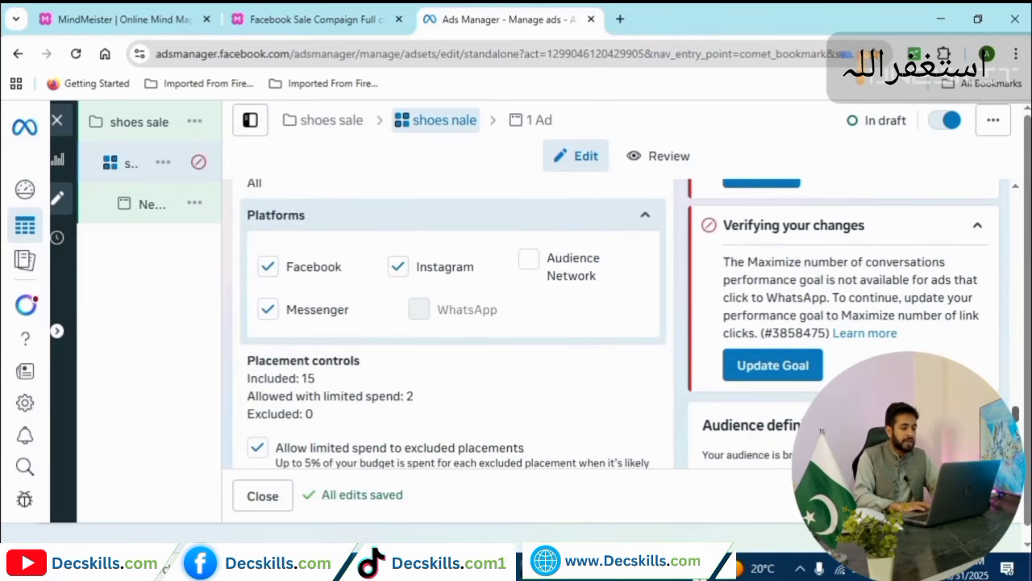
left_click(269, 310)
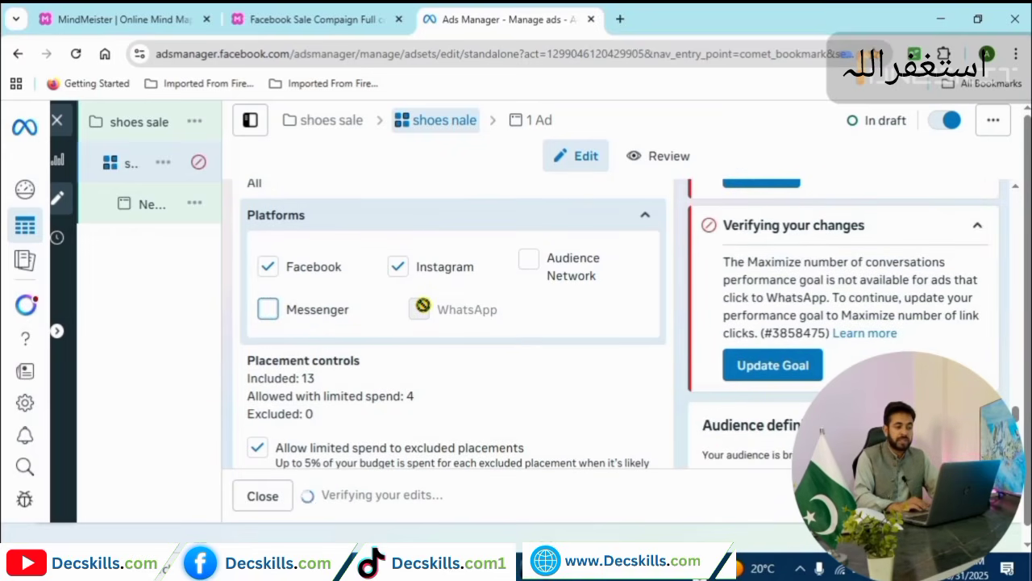
left_click(268, 268)
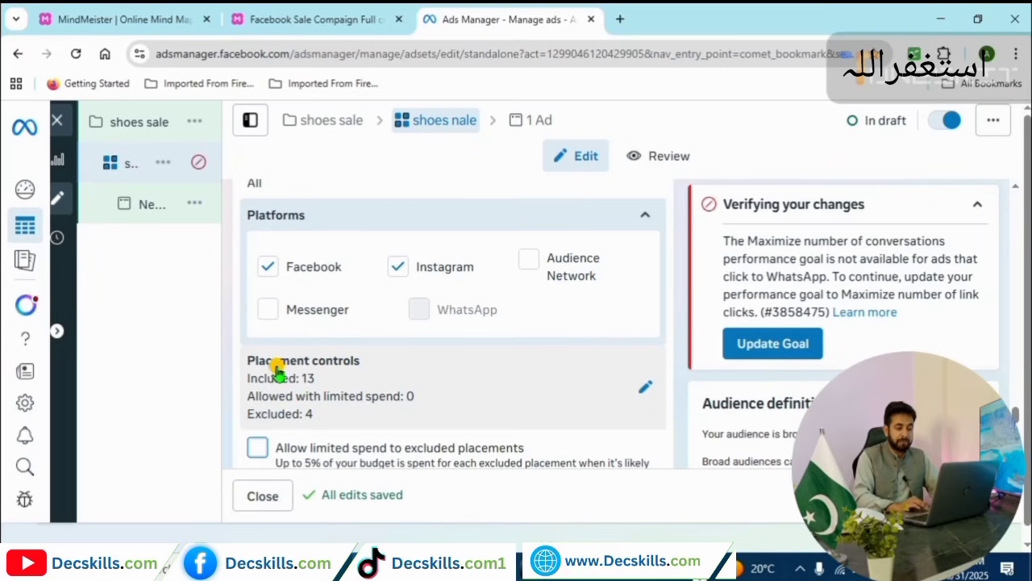
Include Feeds placements: Facebook Marketplace, Instagram Explore home and Instagram feed.
left_click(650, 392)
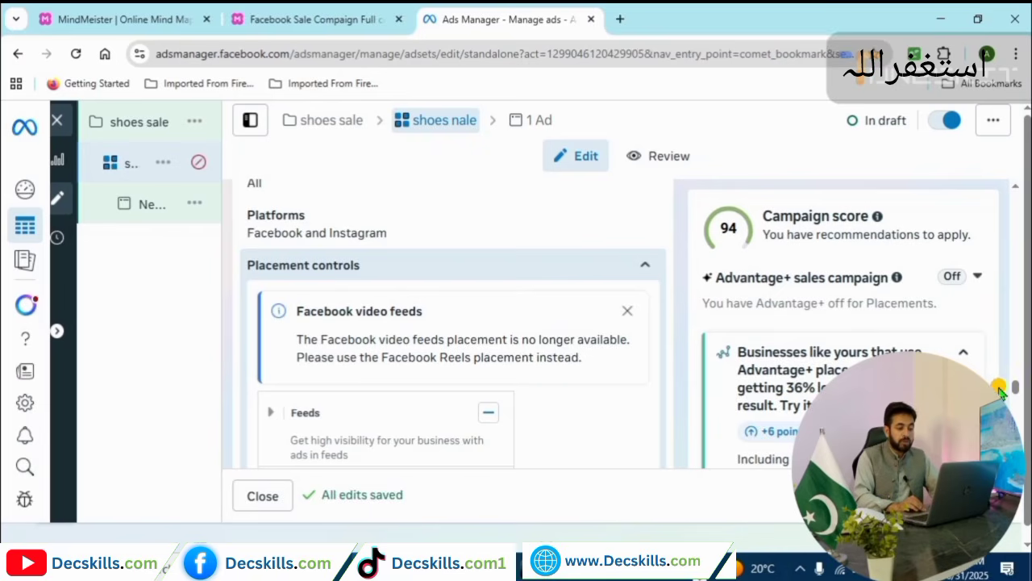
left_click_drag(1016, 393, 1017, 401)
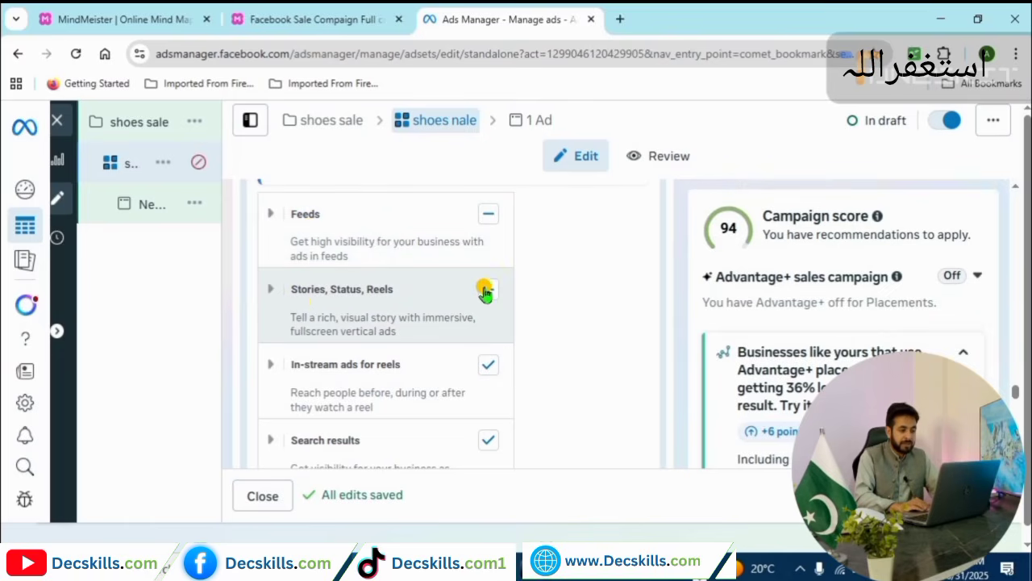
left_click(489, 218)
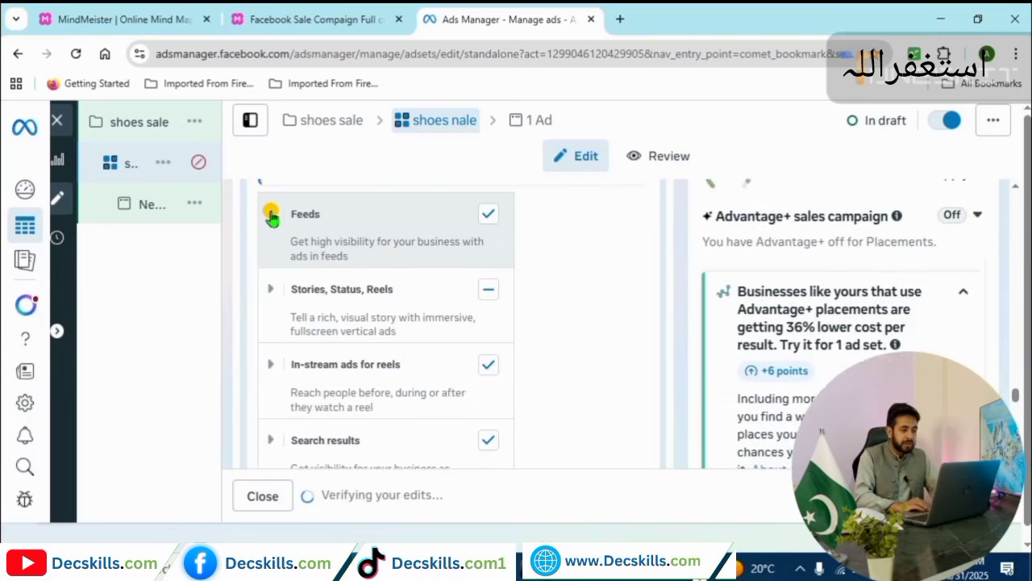
left_click(272, 215)
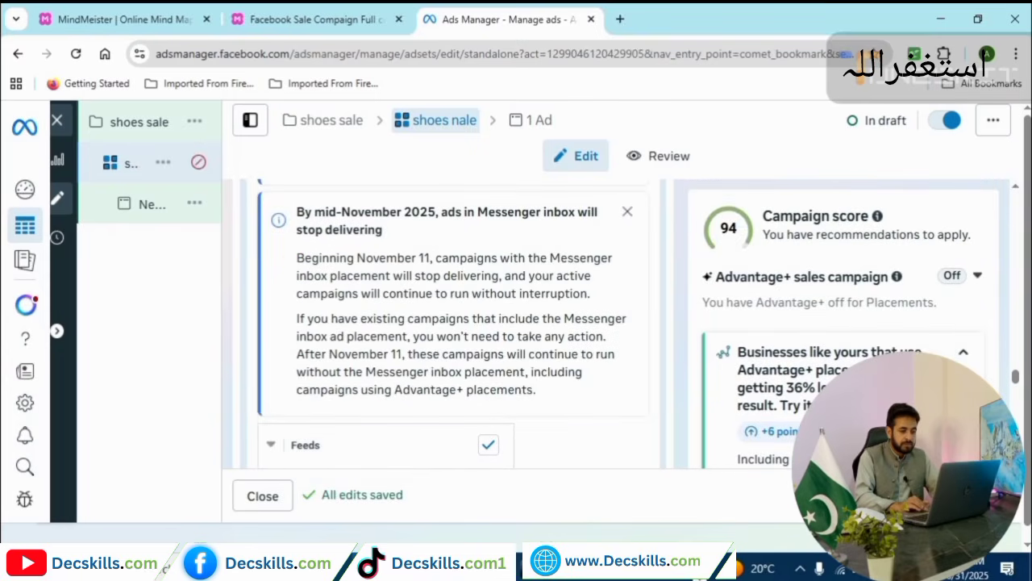
scroll(1016, 390, "down", 3)
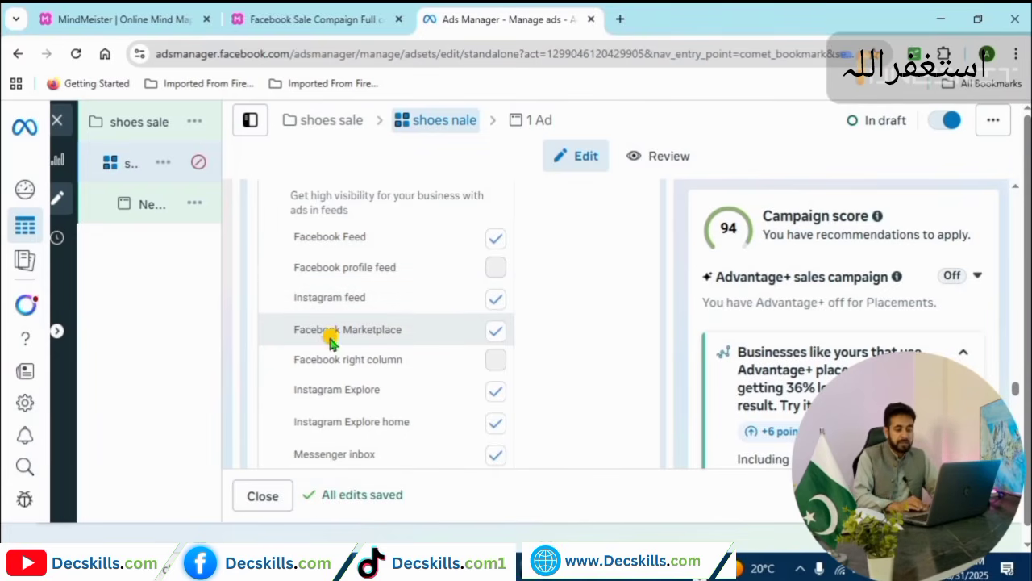
left_click(492, 337)
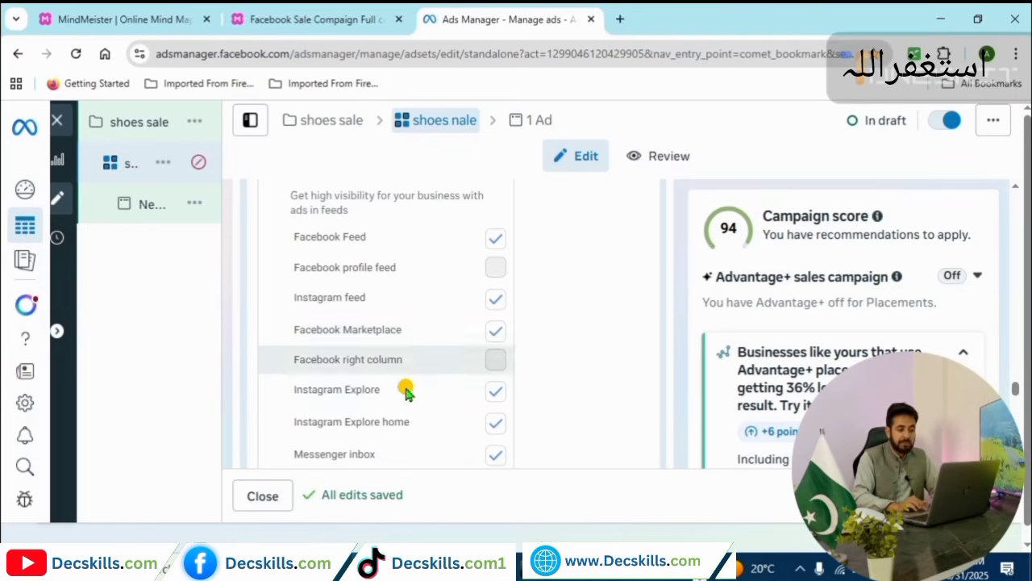
left_click(493, 425)
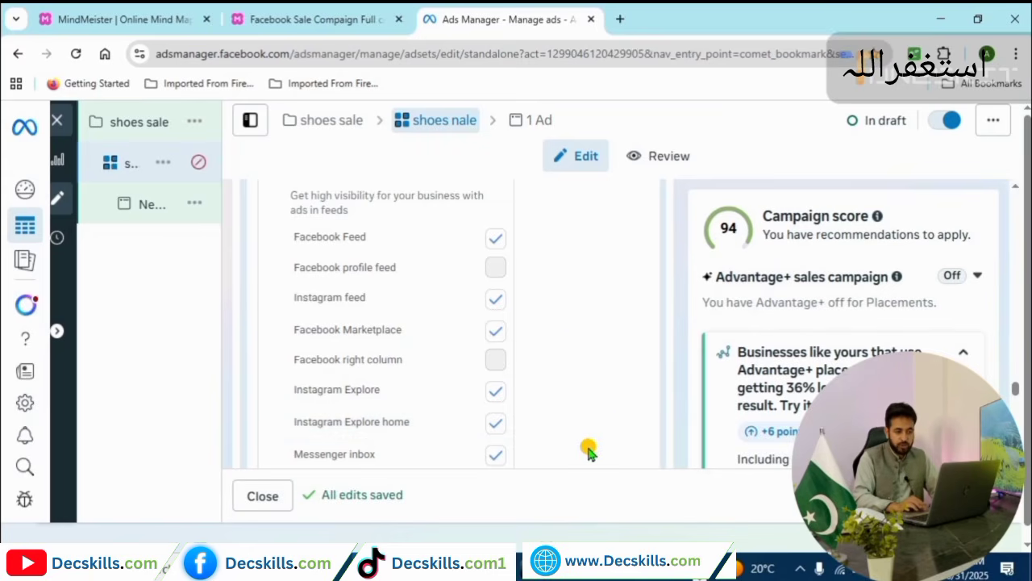
left_click(495, 300)
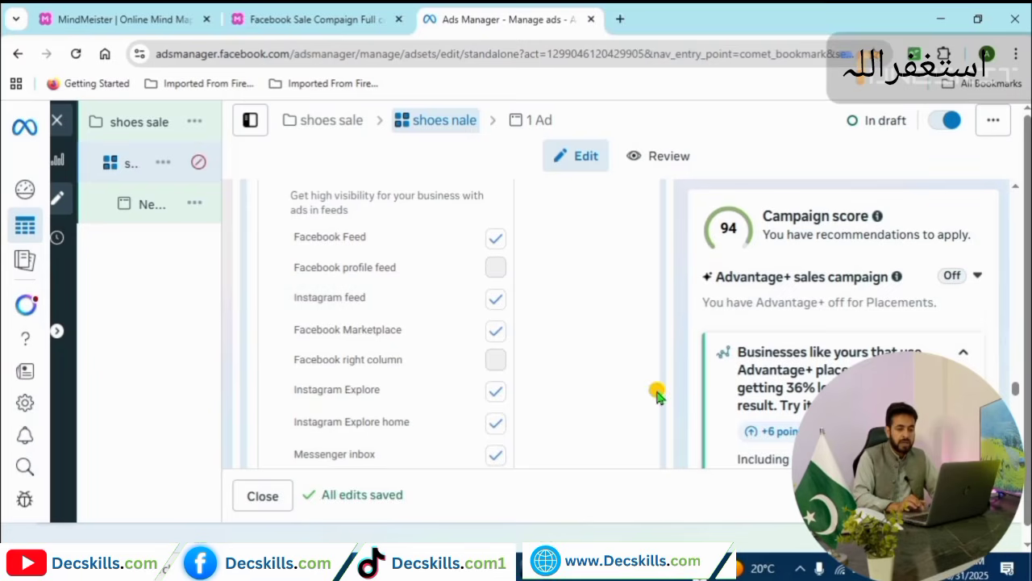
Expand the Stories, Status, Reels placements to review their individual options.
scroll(387, 322, "down", 2)
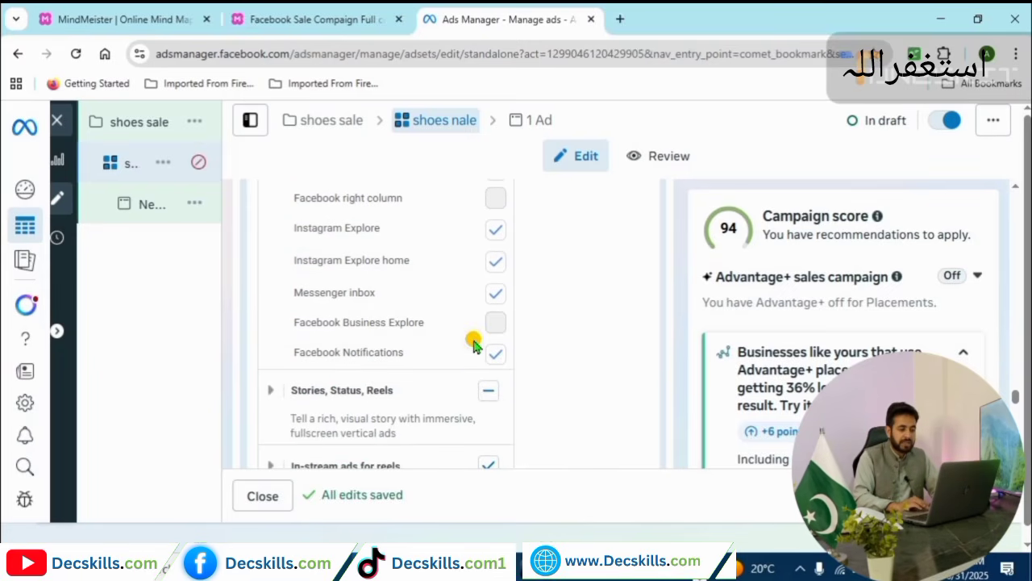
left_click(273, 392)
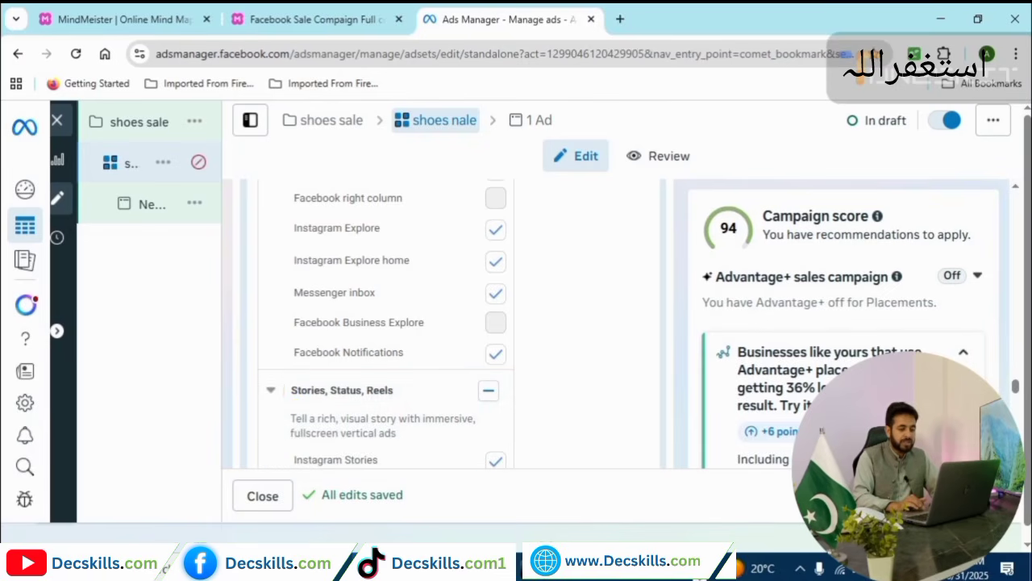
scroll(389, 245, "down", 5)
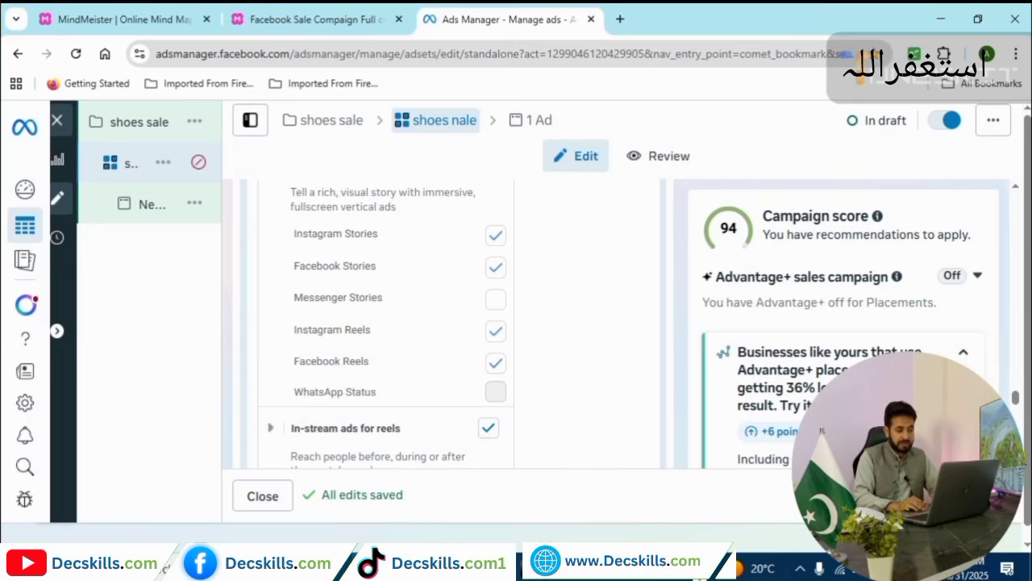
Scroll through Placements, Brand safety and Inventory filters, keeping skippable ads and Expanded inventory.
scroll(452, 322, "down", 5)
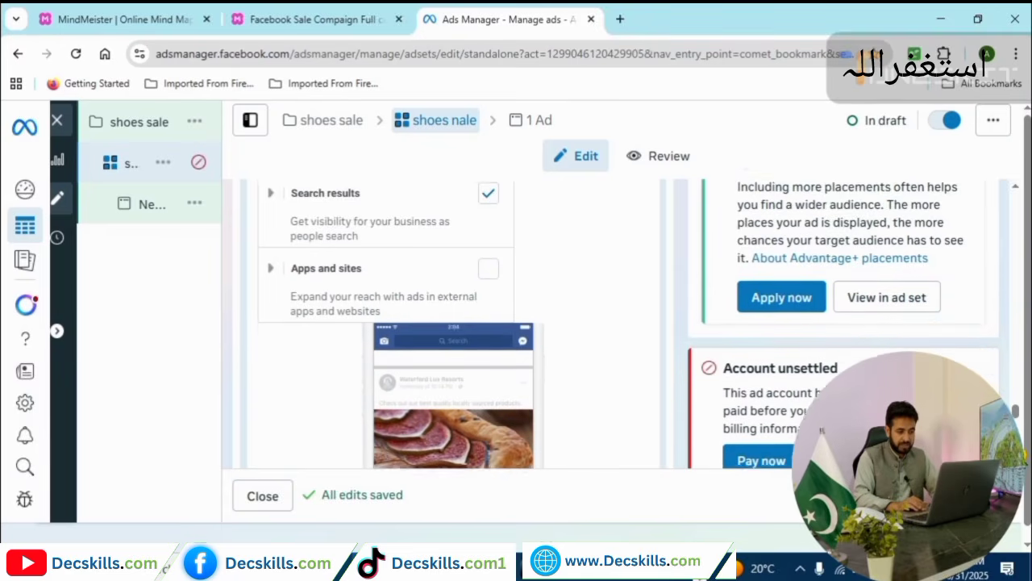
scroll(503, 331, "down", 3)
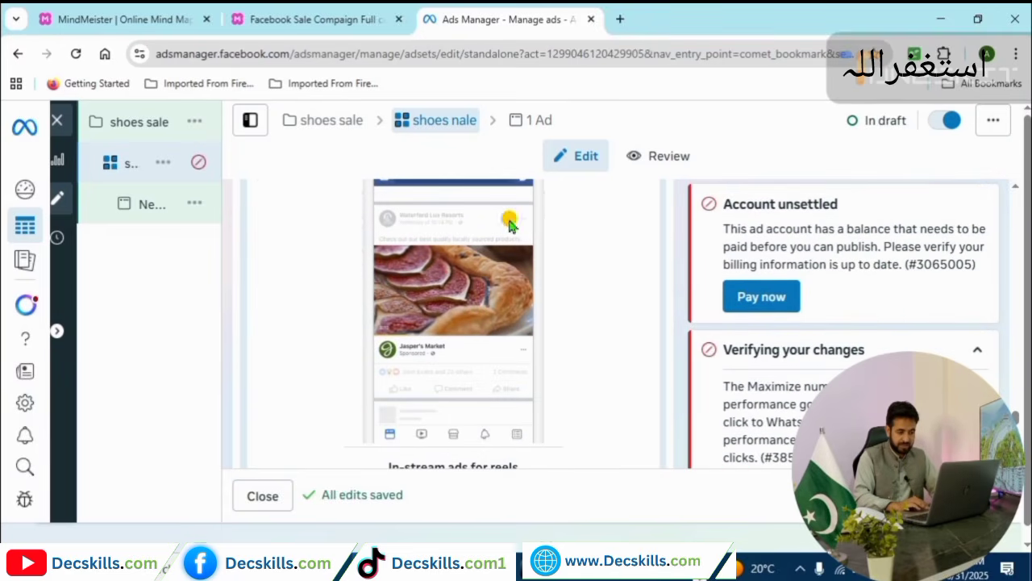
scroll(451, 323, "down", 5)
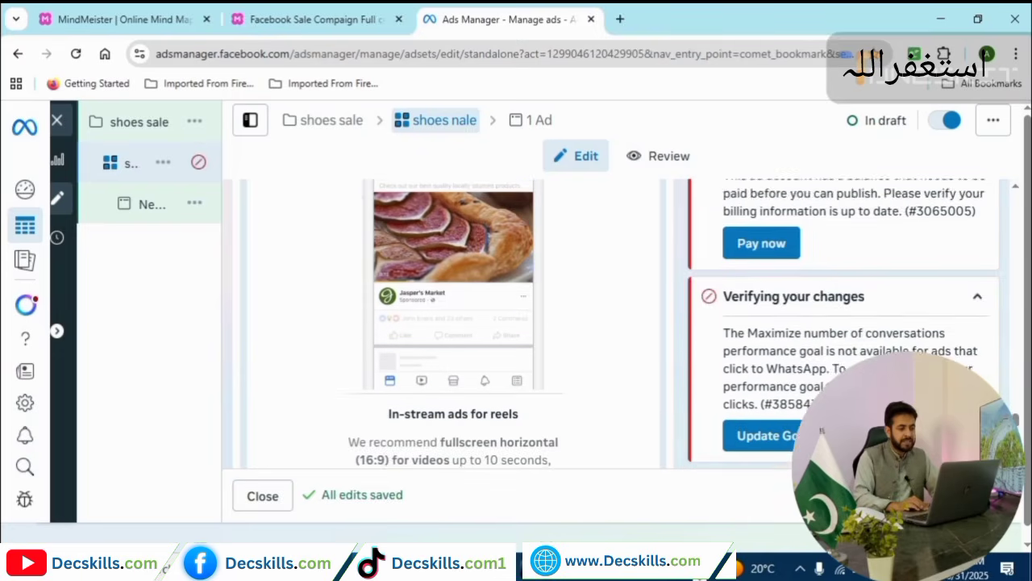
scroll(419, 331, "down", 2)
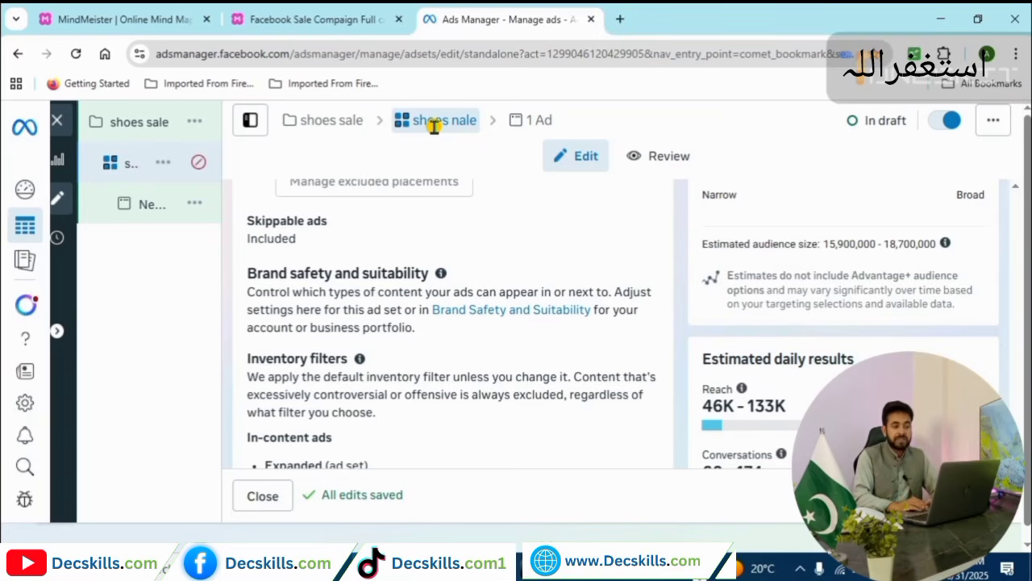
Open the ad from the '1 Ad' breadcrumb and replace 'New Sales Ad' with 'shoes sale'.
left_click(547, 126)
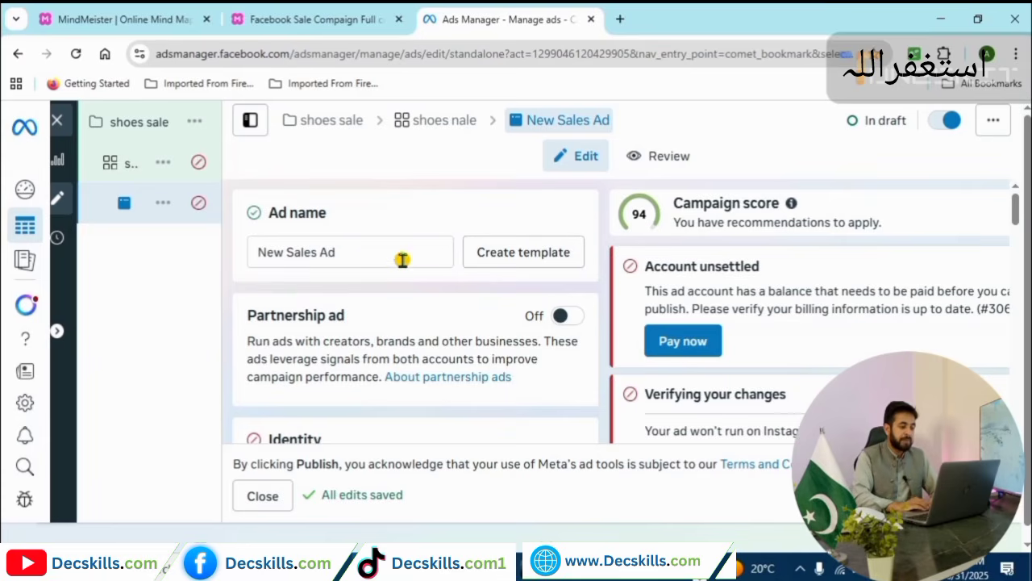
left_click_drag(337, 253, 242, 261)
type("s")
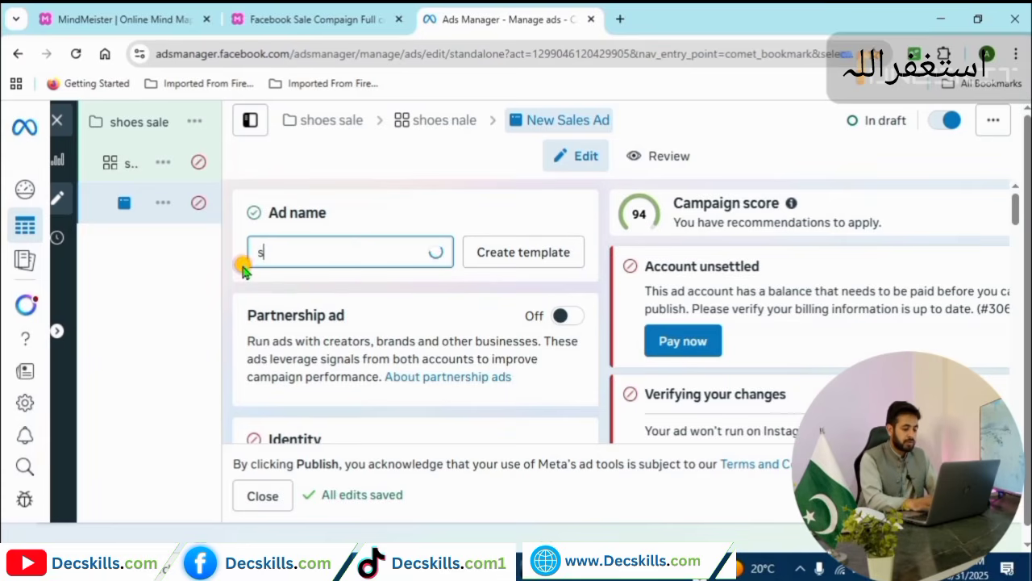
type("hoes sale")
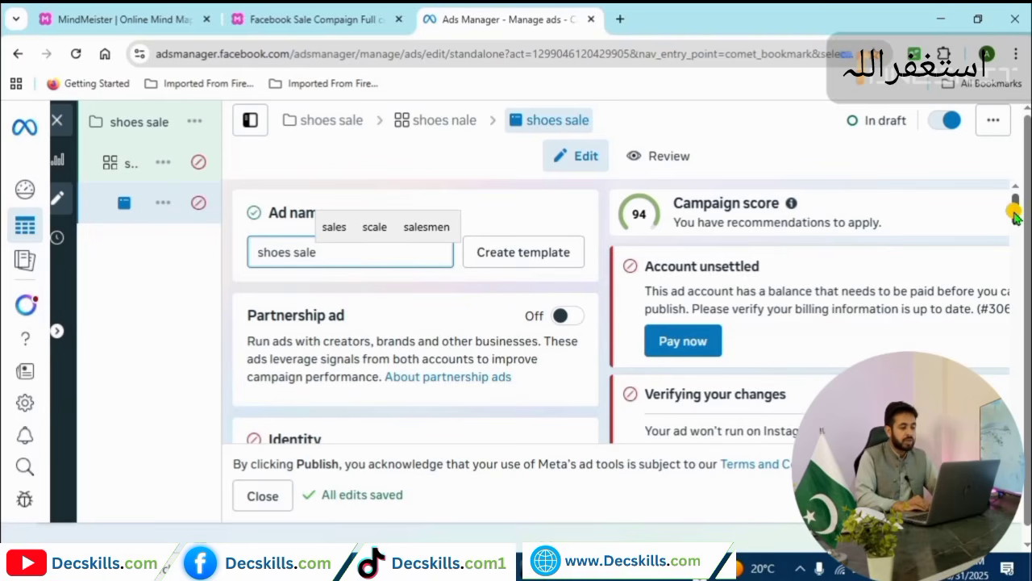
left_click_drag(1013, 215, 1015, 232)
scroll(1015, 232, "down", 1)
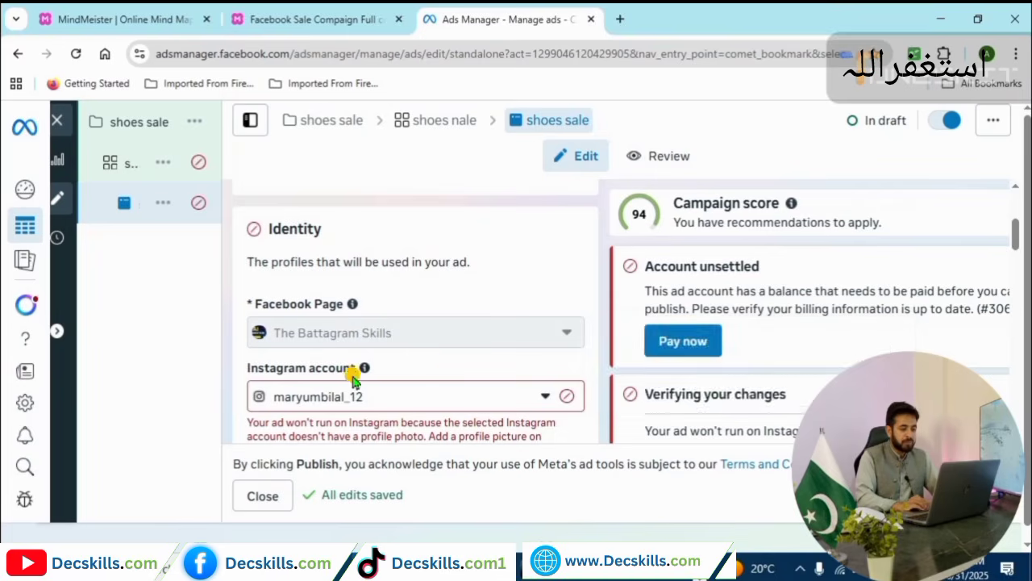
mouse_move(479, 341)
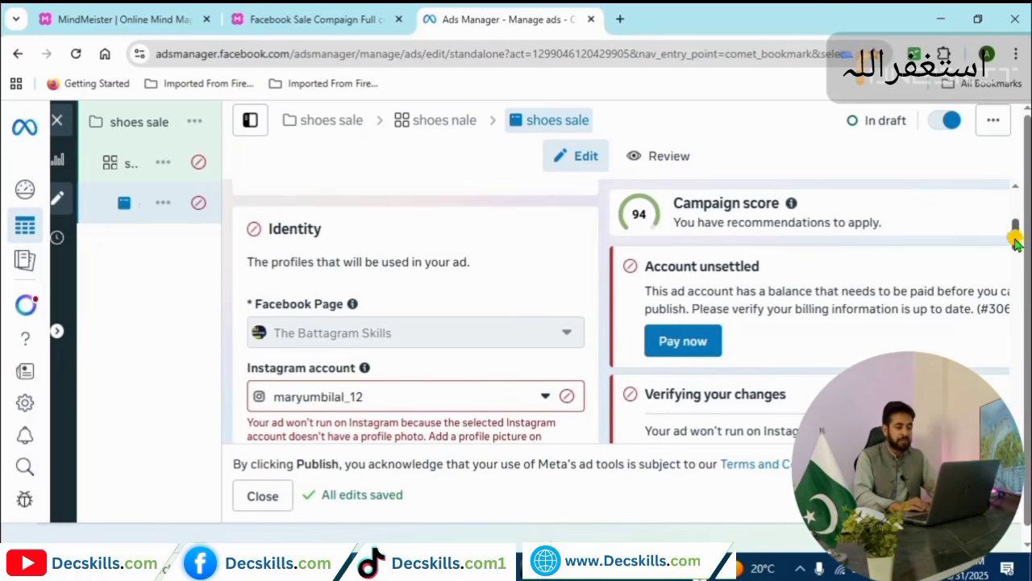
mouse_move(1013, 231)
left_mouse_down()
mouse_move(1014, 263)
mouse_move(1016, 252)
left_mouse_up()
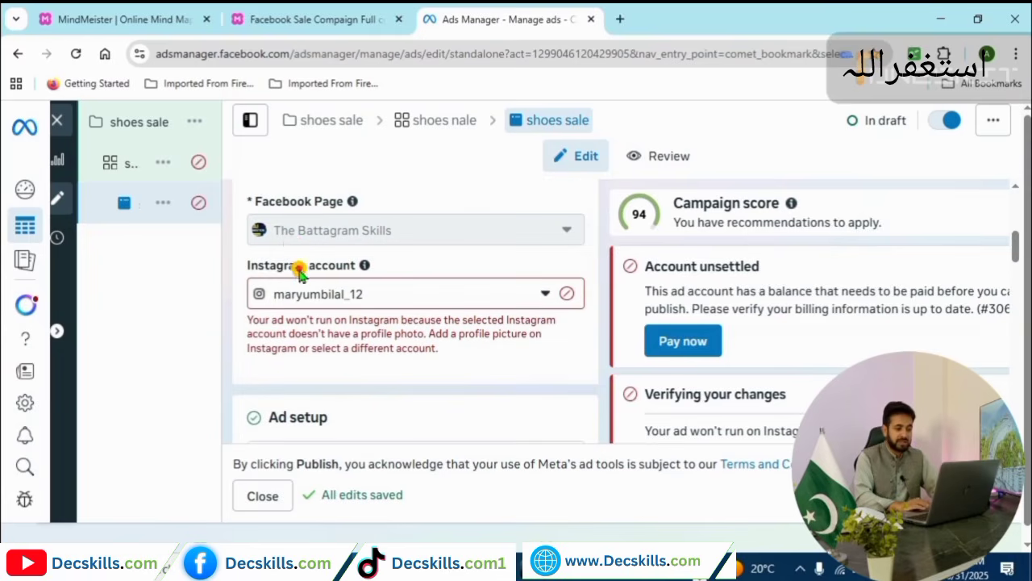
mouse_move(291, 240)
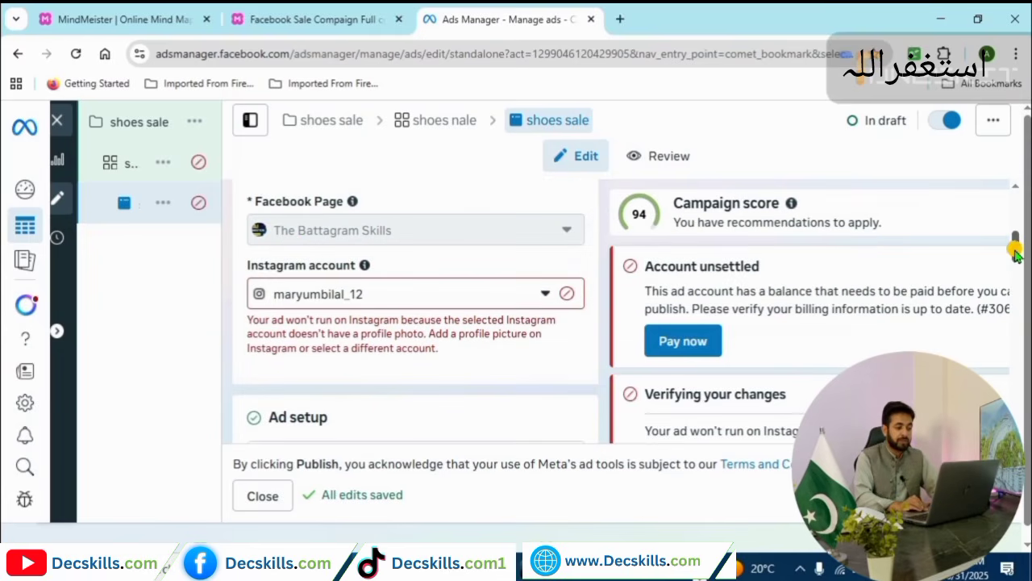
left_click_drag(1014, 248, 1014, 280)
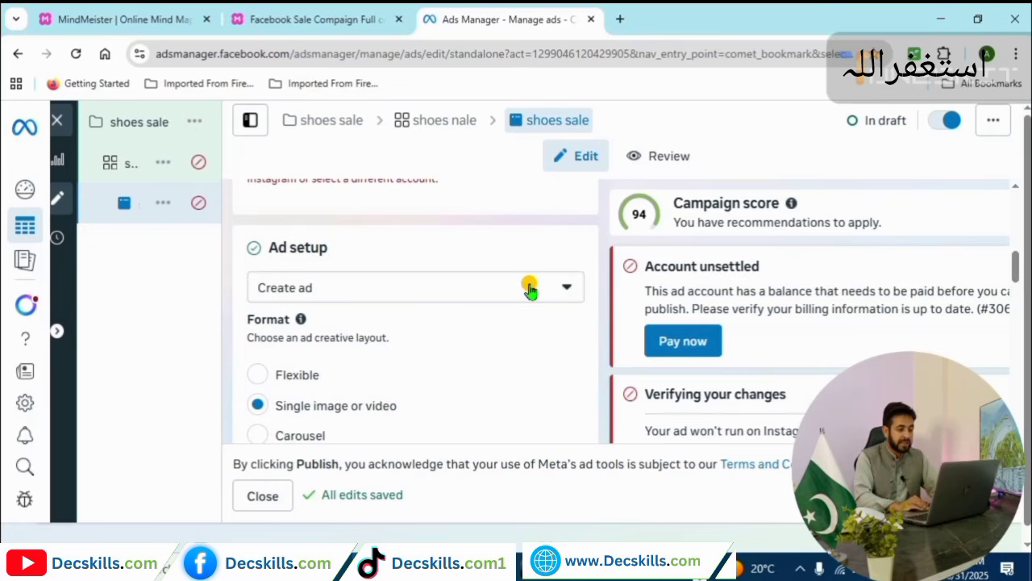
Change the Ad setup option to 'Use existing post'.
left_click(569, 288)
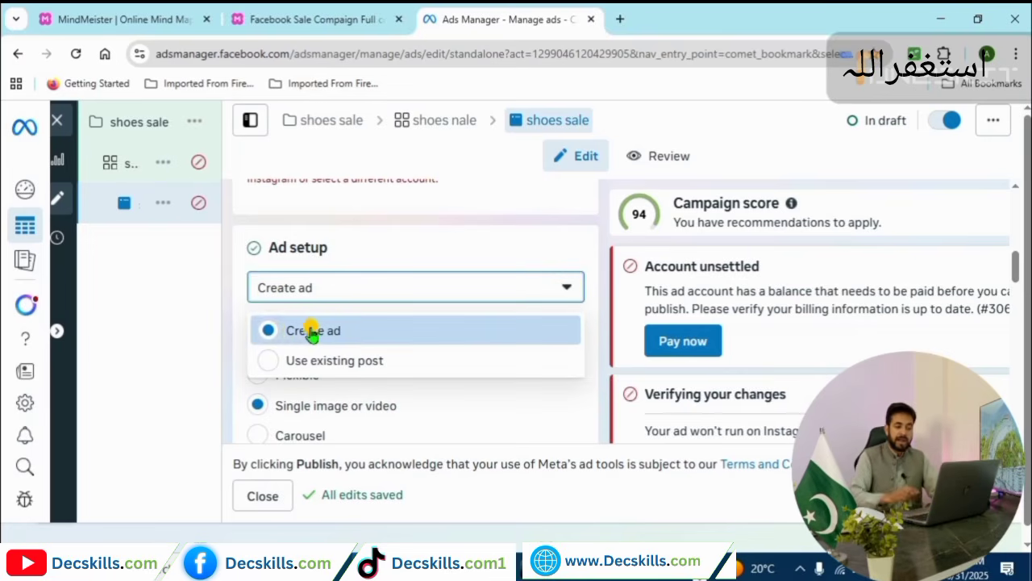
left_click(274, 332)
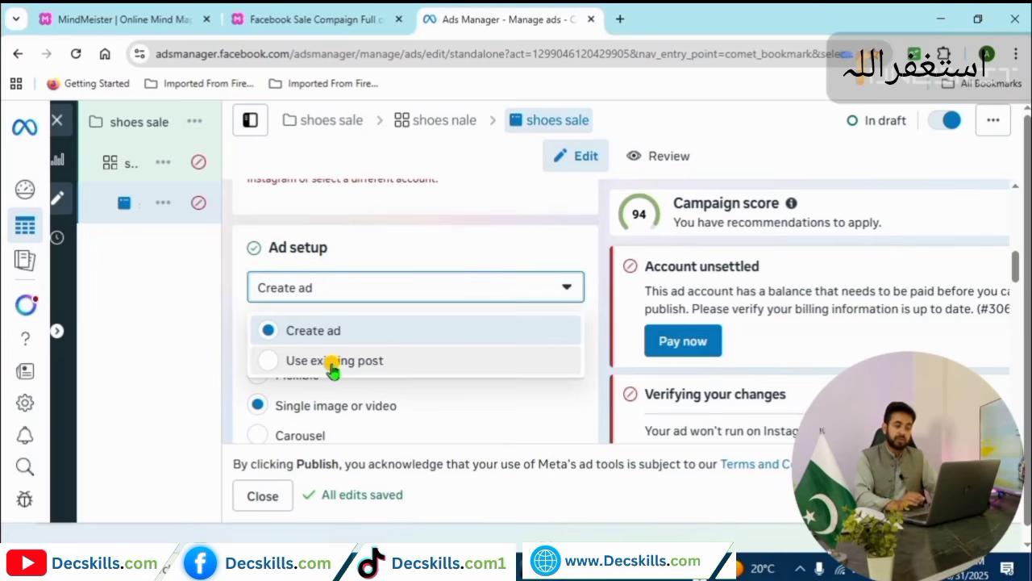
left_click(275, 361)
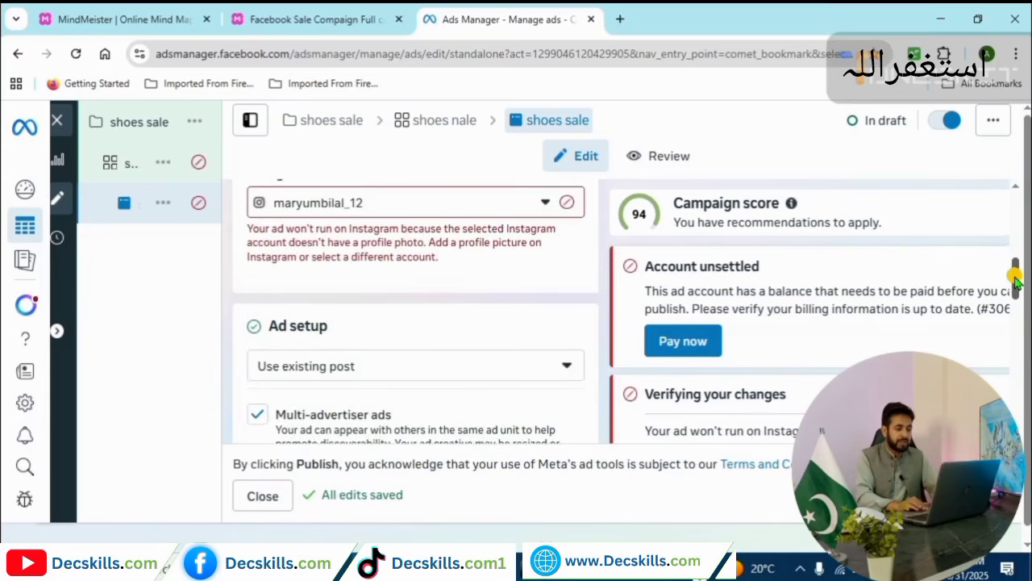
left_click_drag(1016, 289, 1016, 313)
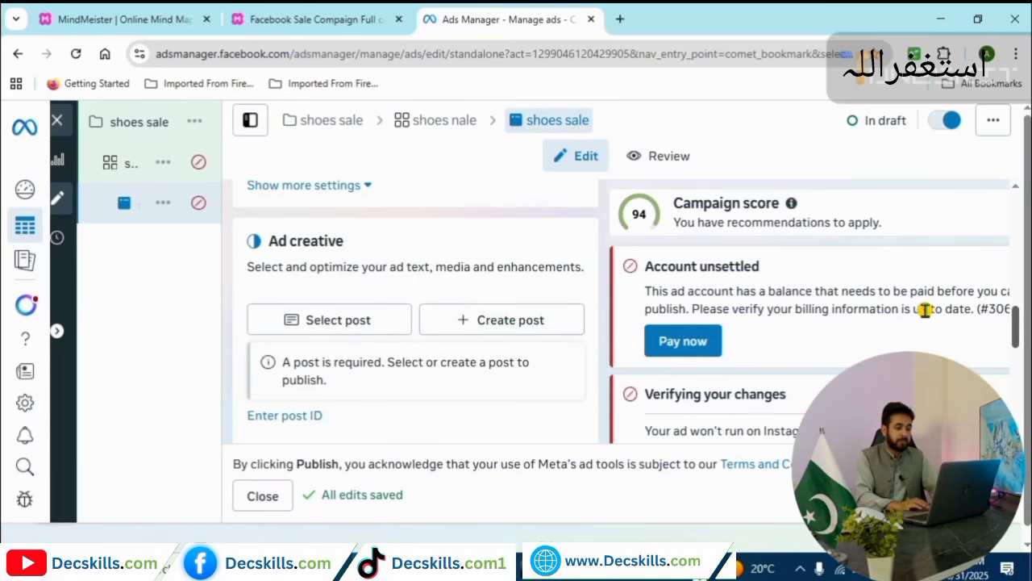
Choose the 'Earn money from copy paste work' Facebook post as the ad creative.
left_click(339, 331)
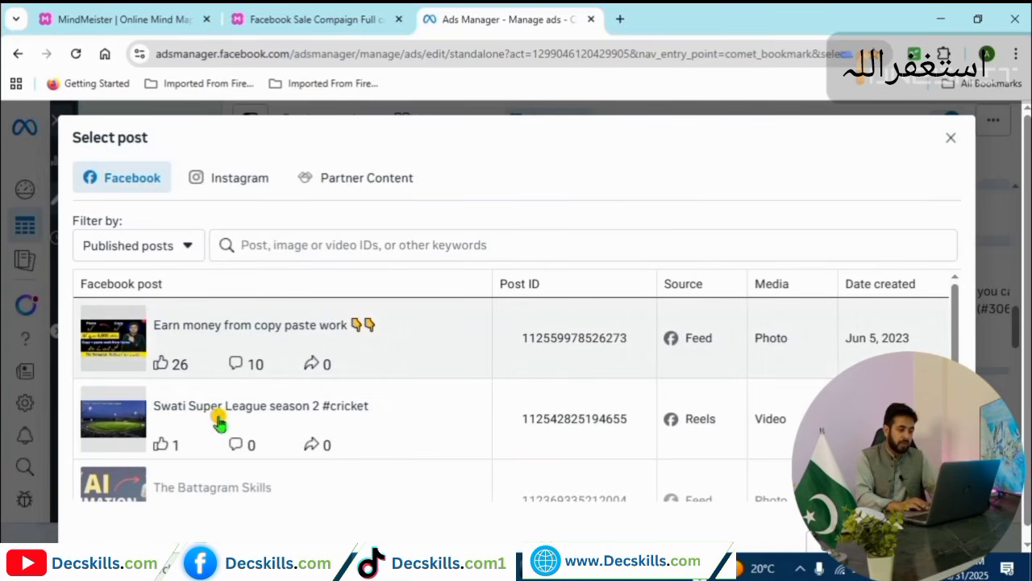
left_click(131, 335)
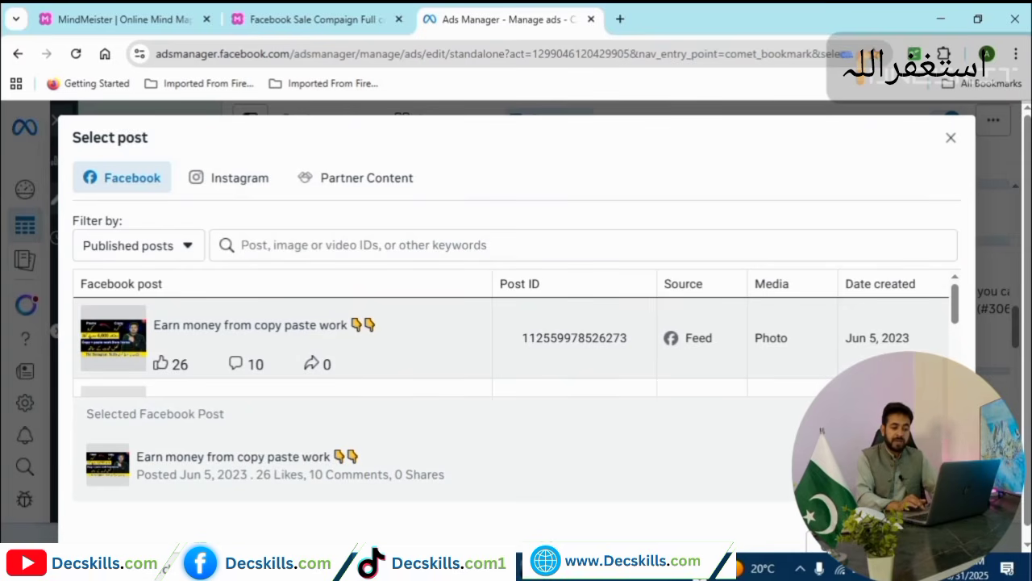
left_click(917, 542)
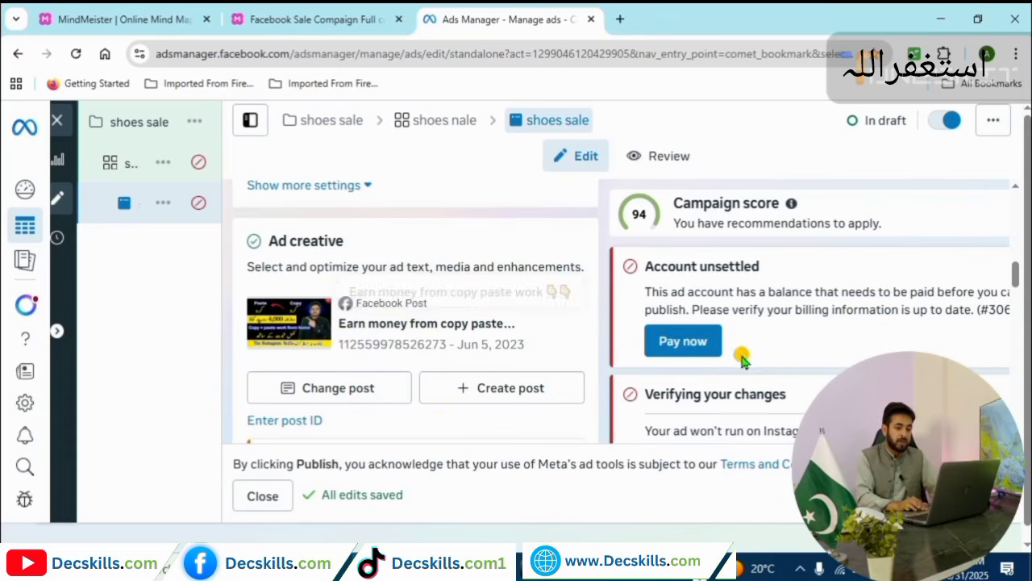
left_click_drag(1015, 272, 1016, 316)
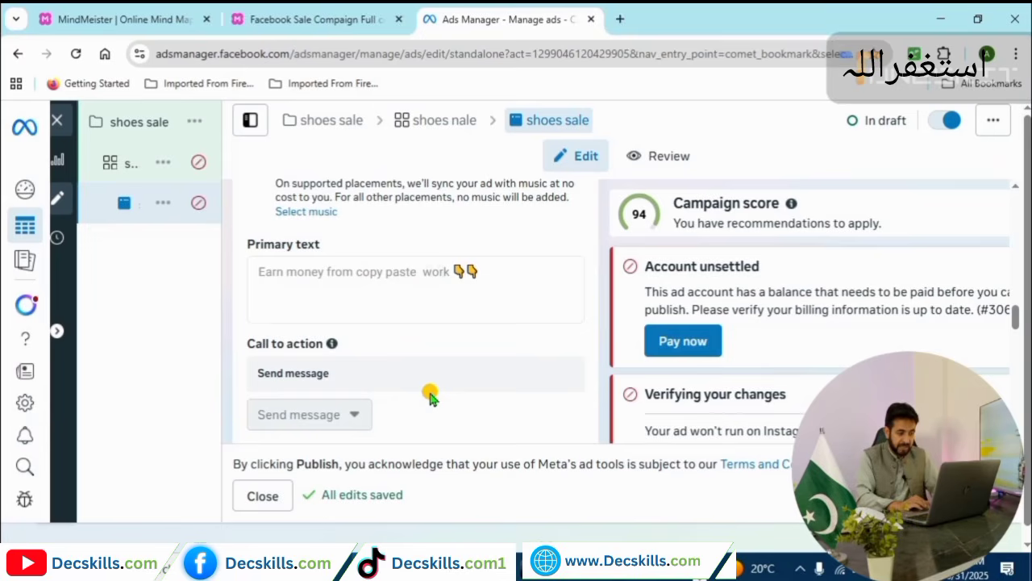
mouse_move(261, 412)
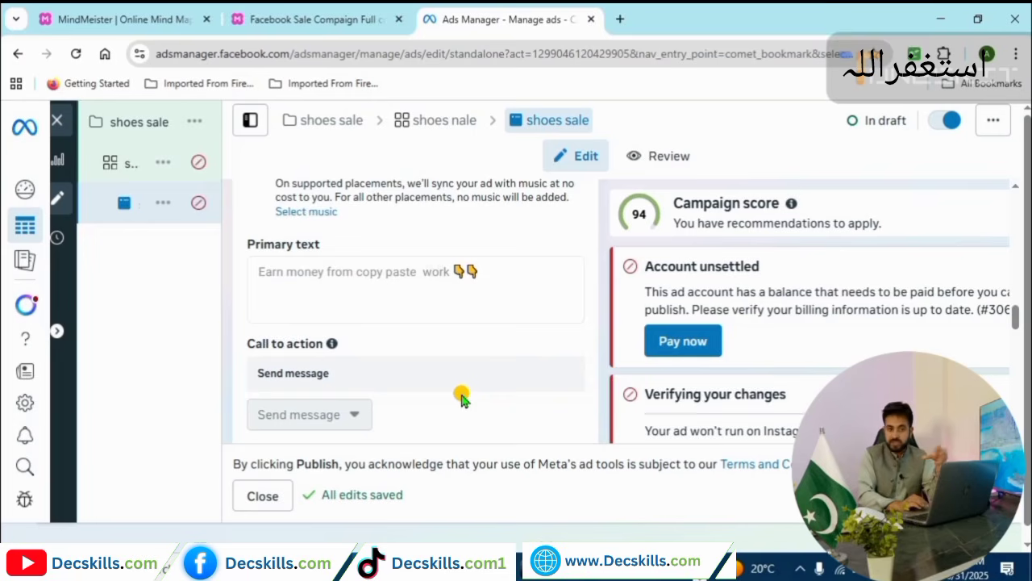
mouse_move(351, 419)
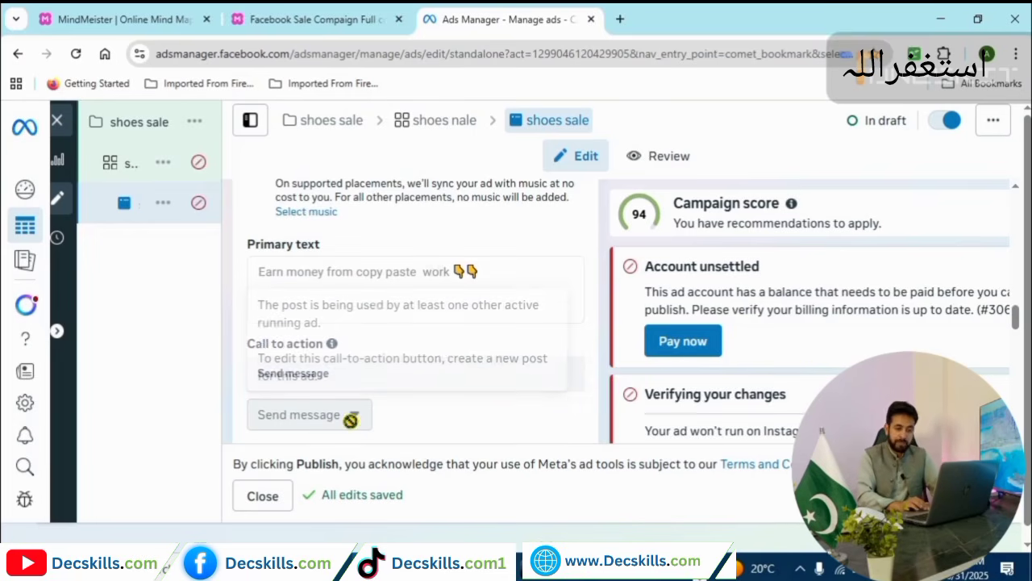
left_click_drag(1014, 318, 1014, 339)
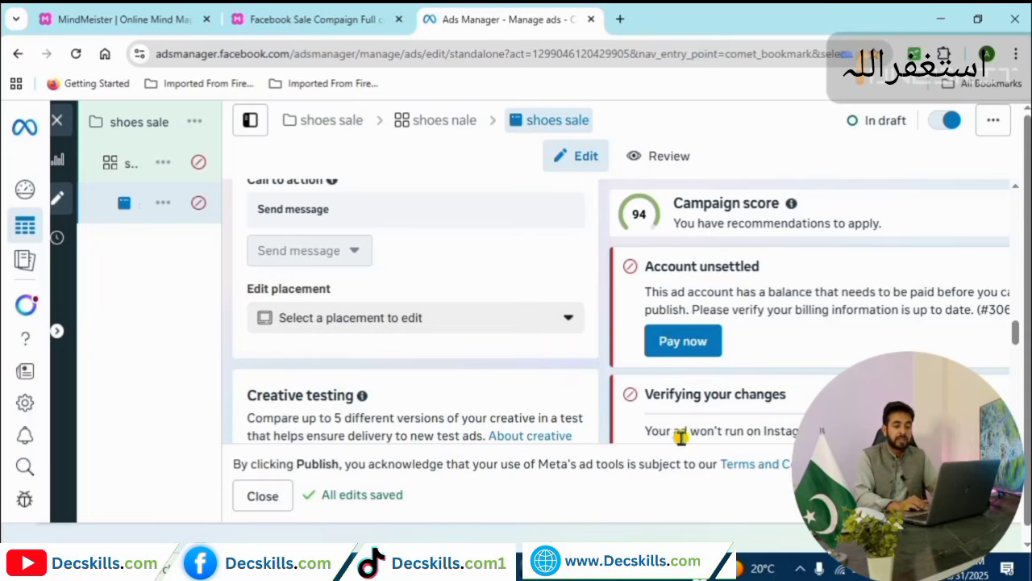
left_click_drag(1019, 338, 1021, 411)
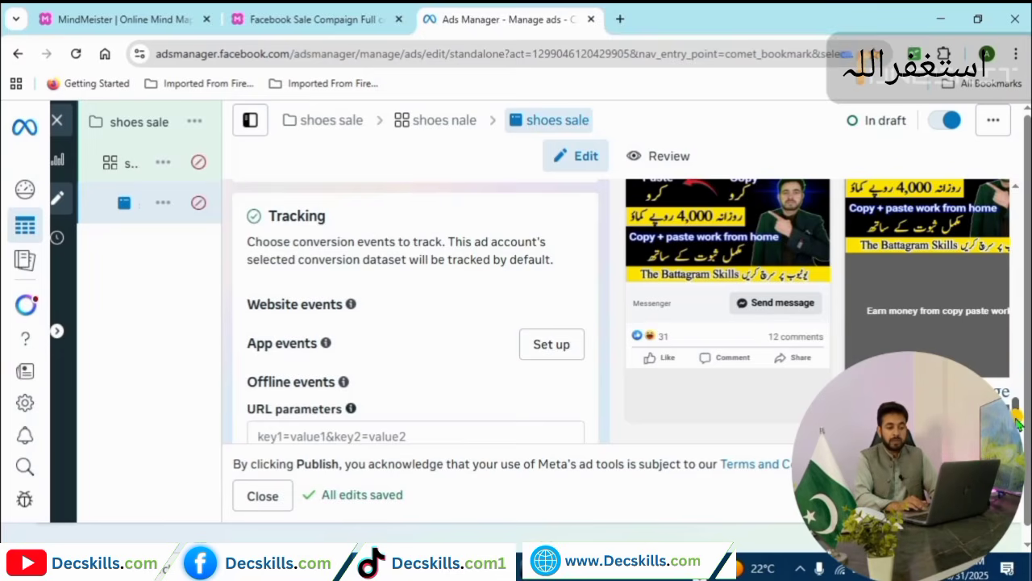
scroll(1012, 388, "up", 1)
left_click_drag(1013, 388, 1014, 347)
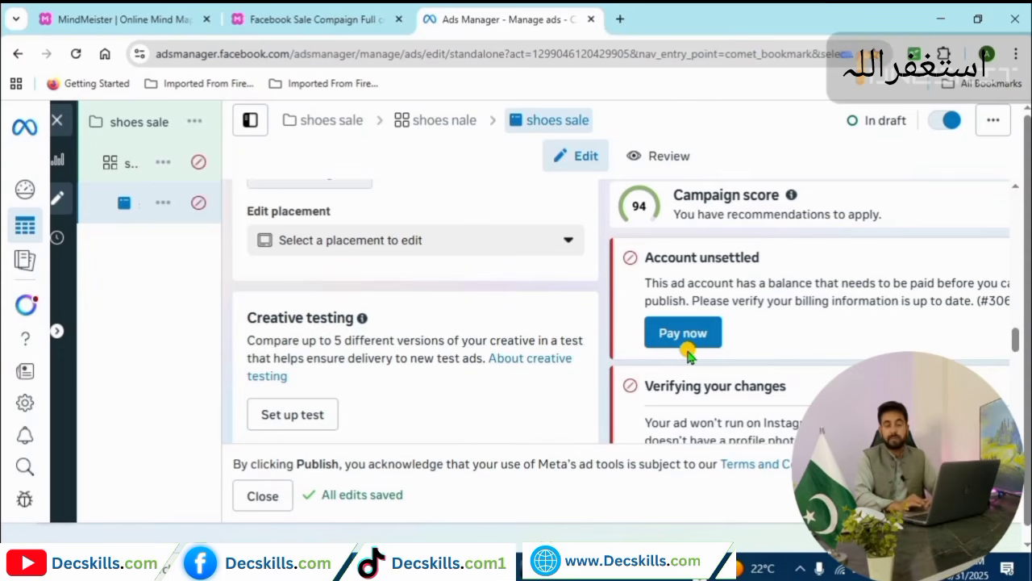
mouse_move(967, 495)
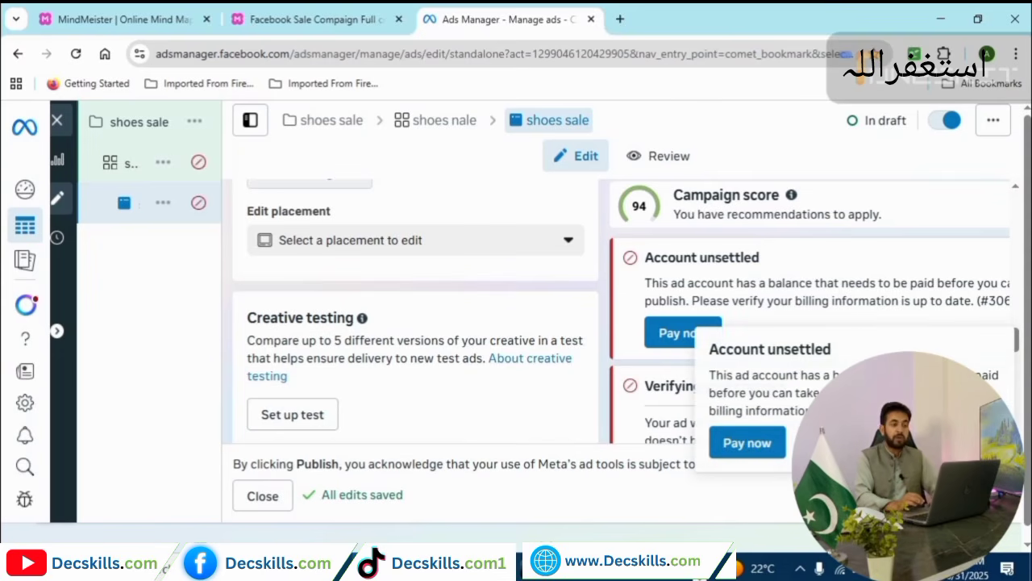